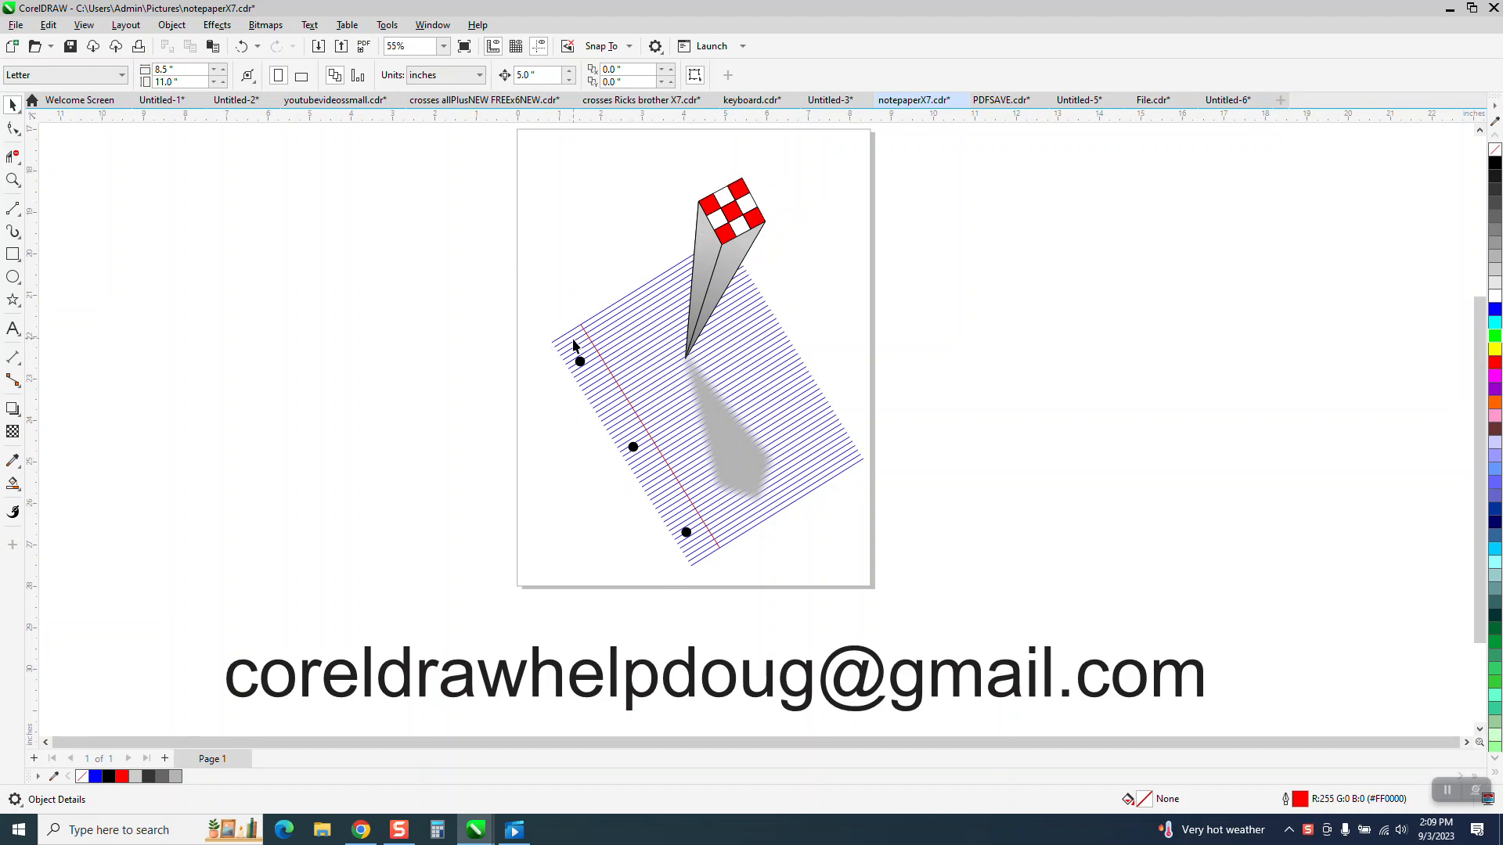
Step: Switch to the video player, play the reference clip IMG_6706, and return to the notepaper drawing
left_click(514, 830)
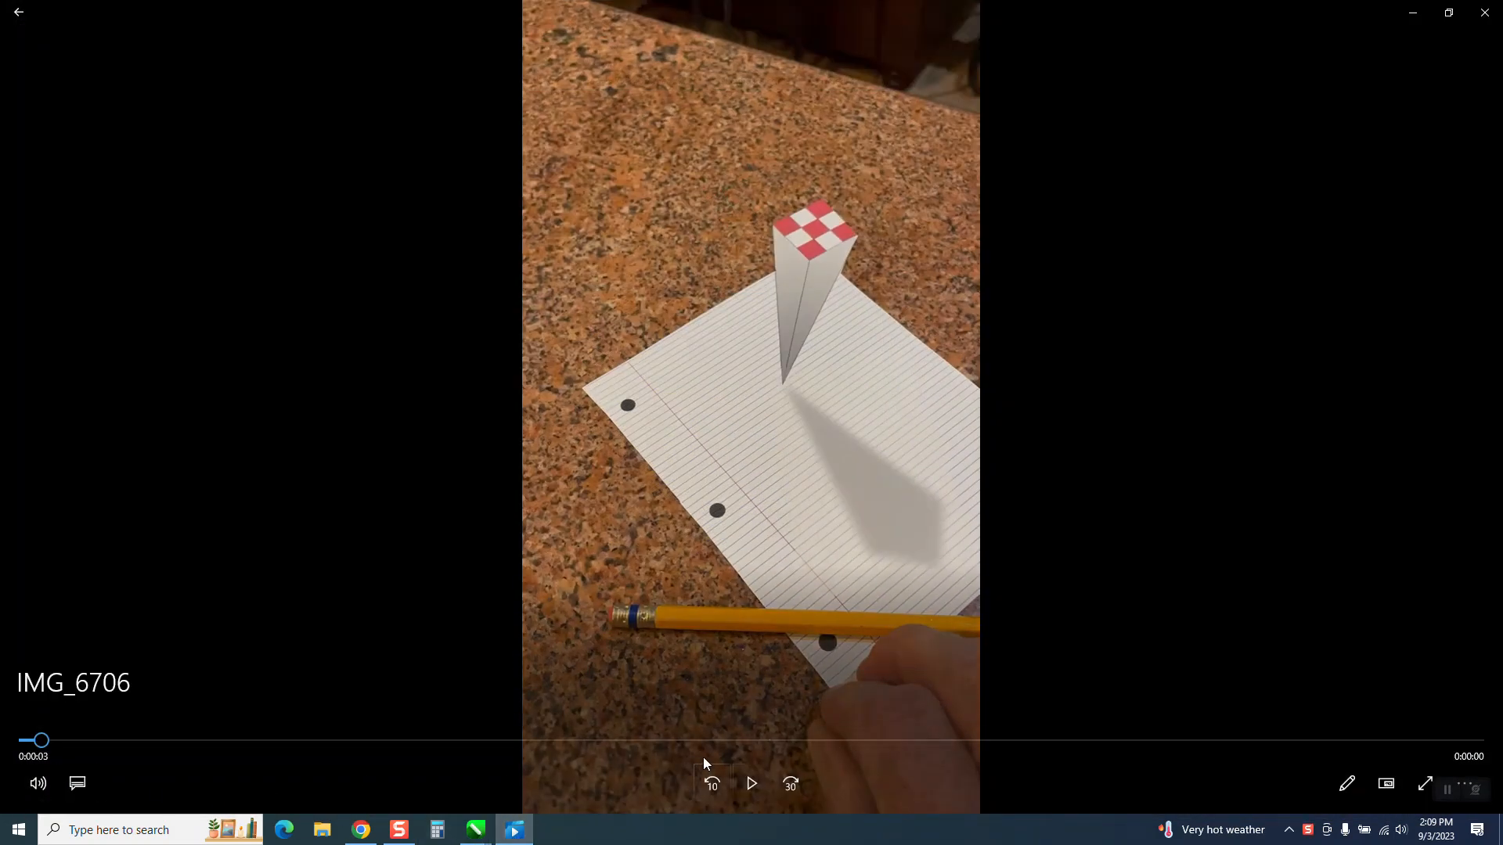
left_click(751, 783)
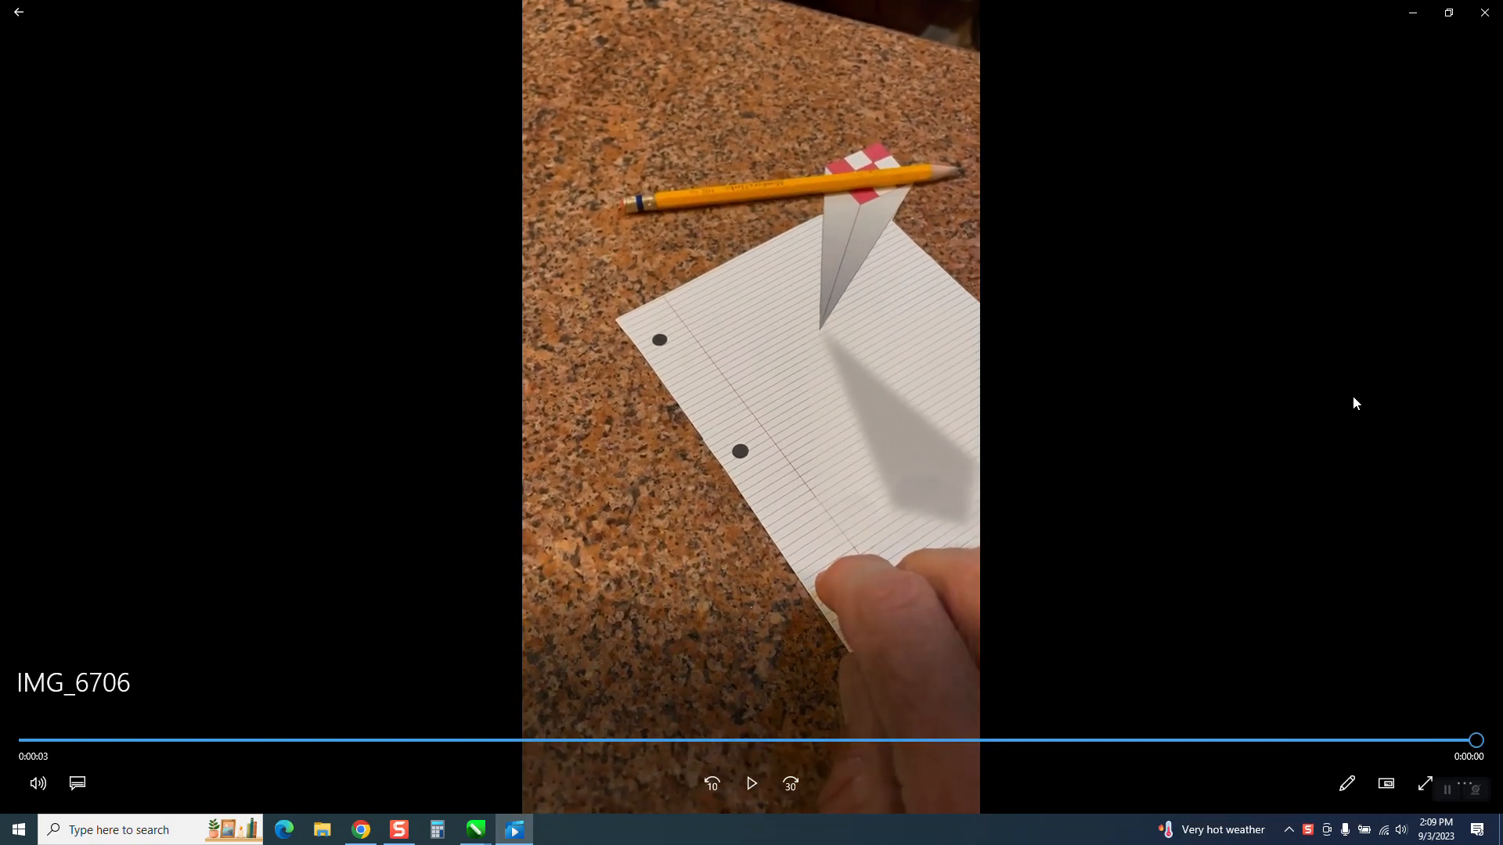
left_click(1412, 11)
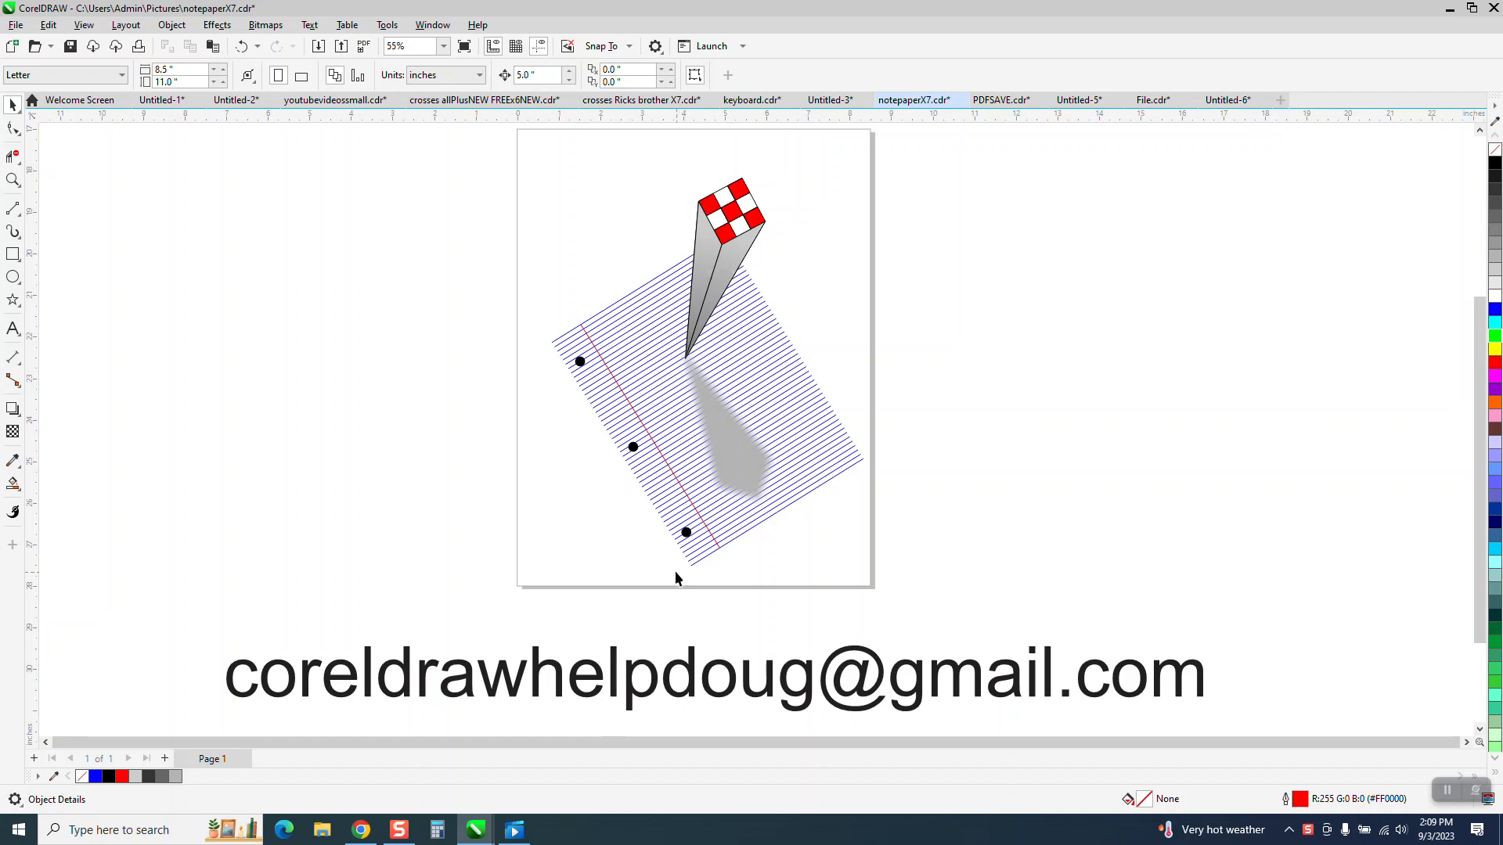
Step: Move the finished notepaper artwork off the page into the empty space to its right
scroll(613, 470, "down", 1)
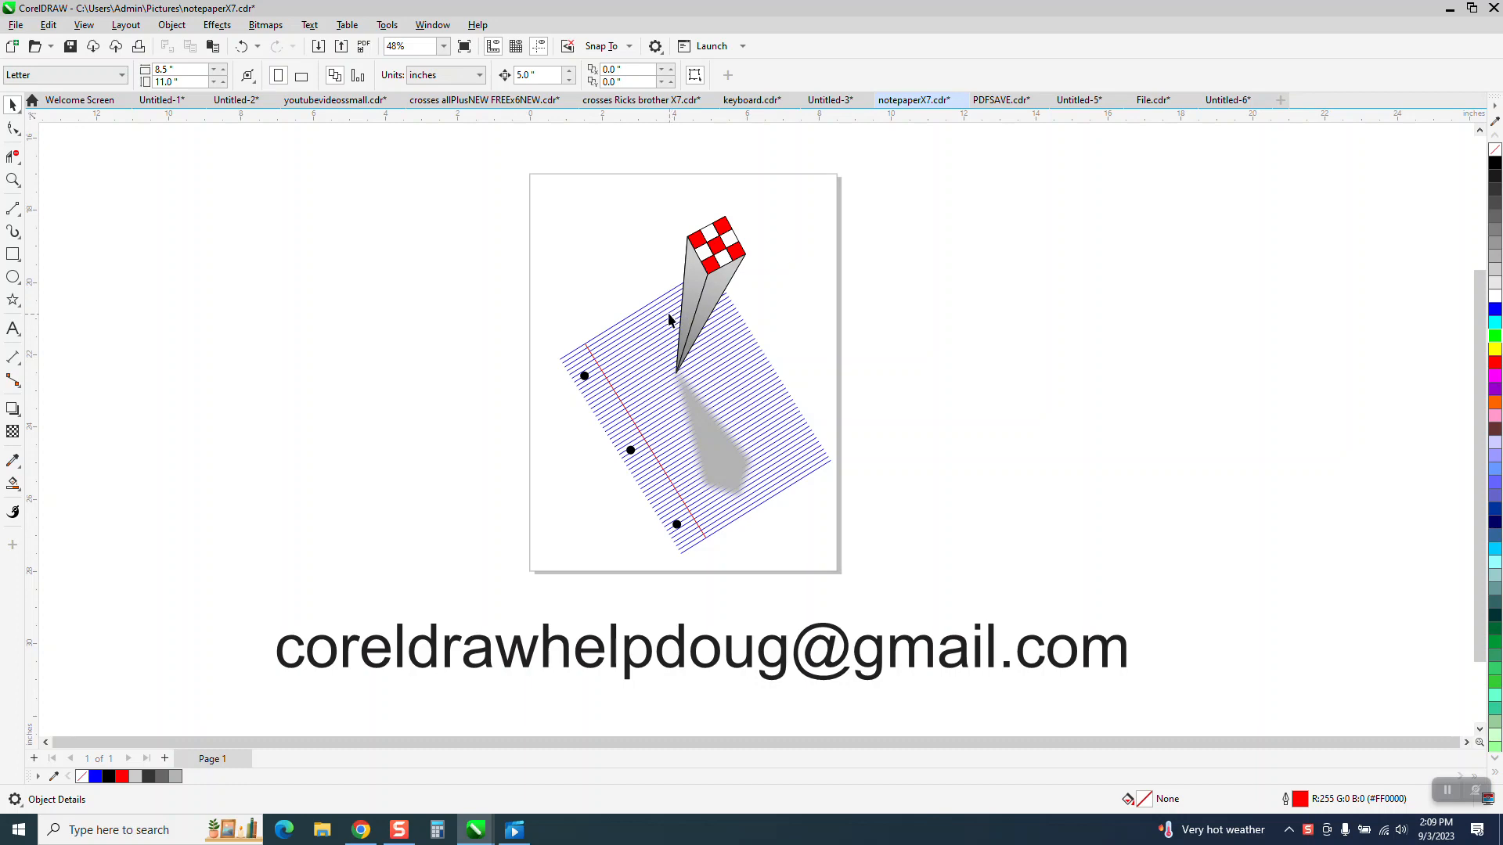
mouse_move(515, 223)
left_mouse_down()
mouse_move(855, 561)
mouse_move(884, 556)
left_mouse_up()
left_click_drag(689, 388, 1036, 378)
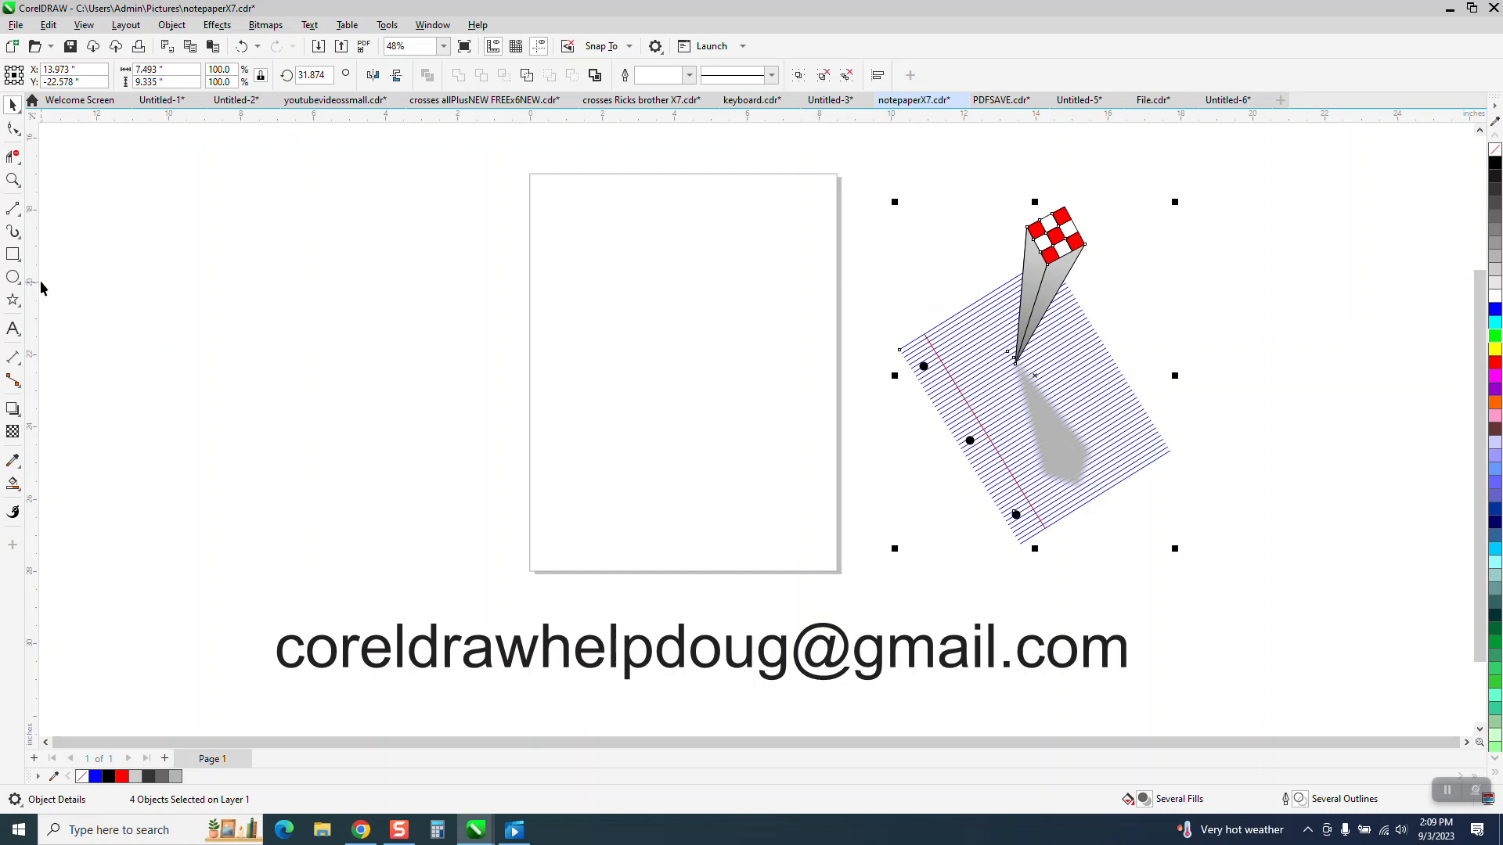
Step: Draw a horizontal 2-point line about 4 inches long on the page's upper half and give it a blue outline
left_click(12, 208)
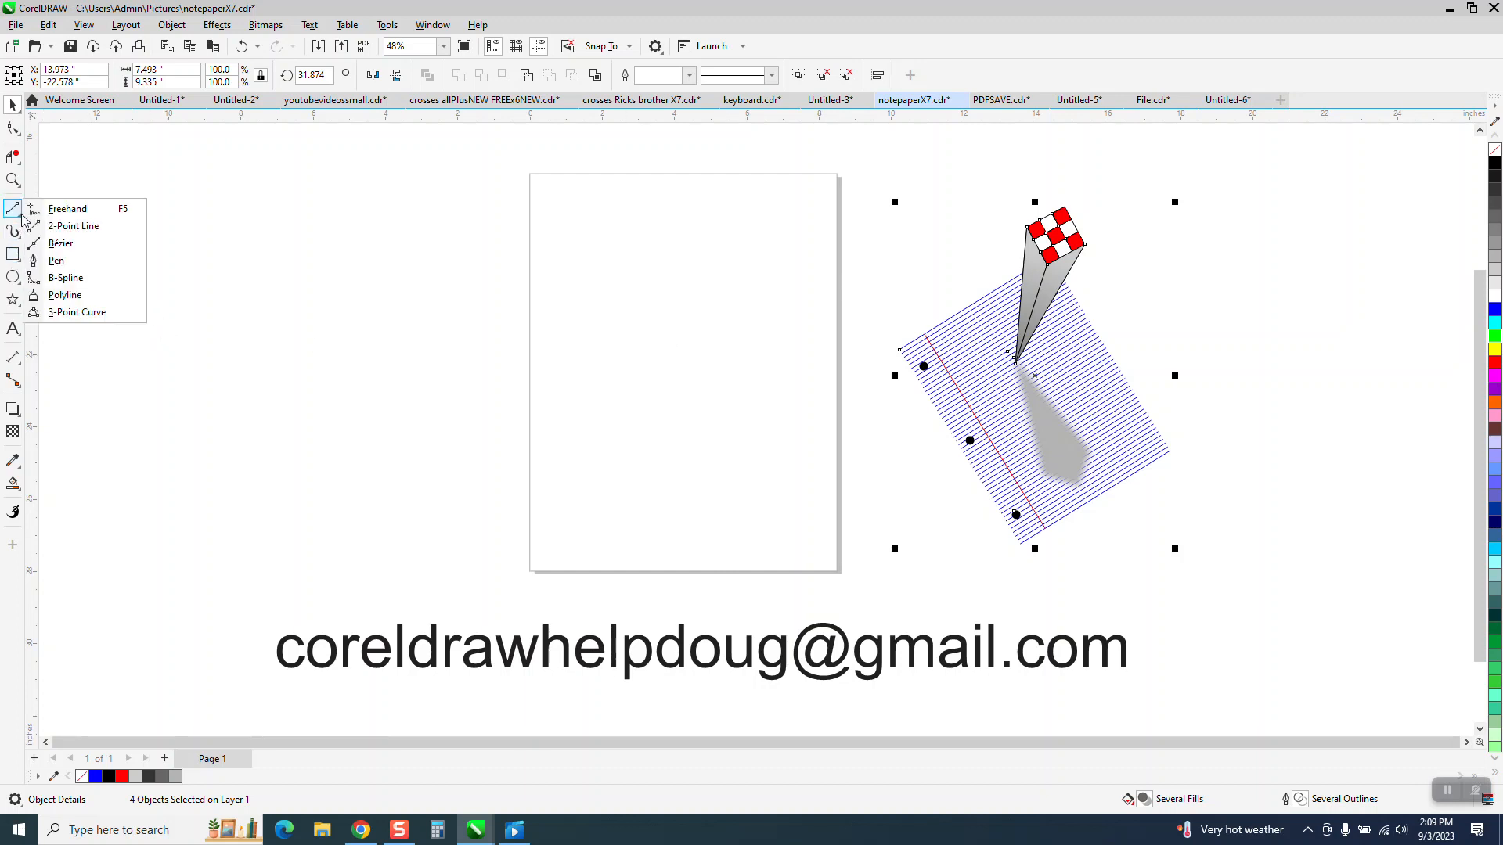
left_click(59, 225)
left_click_drag(592, 282, 740, 275)
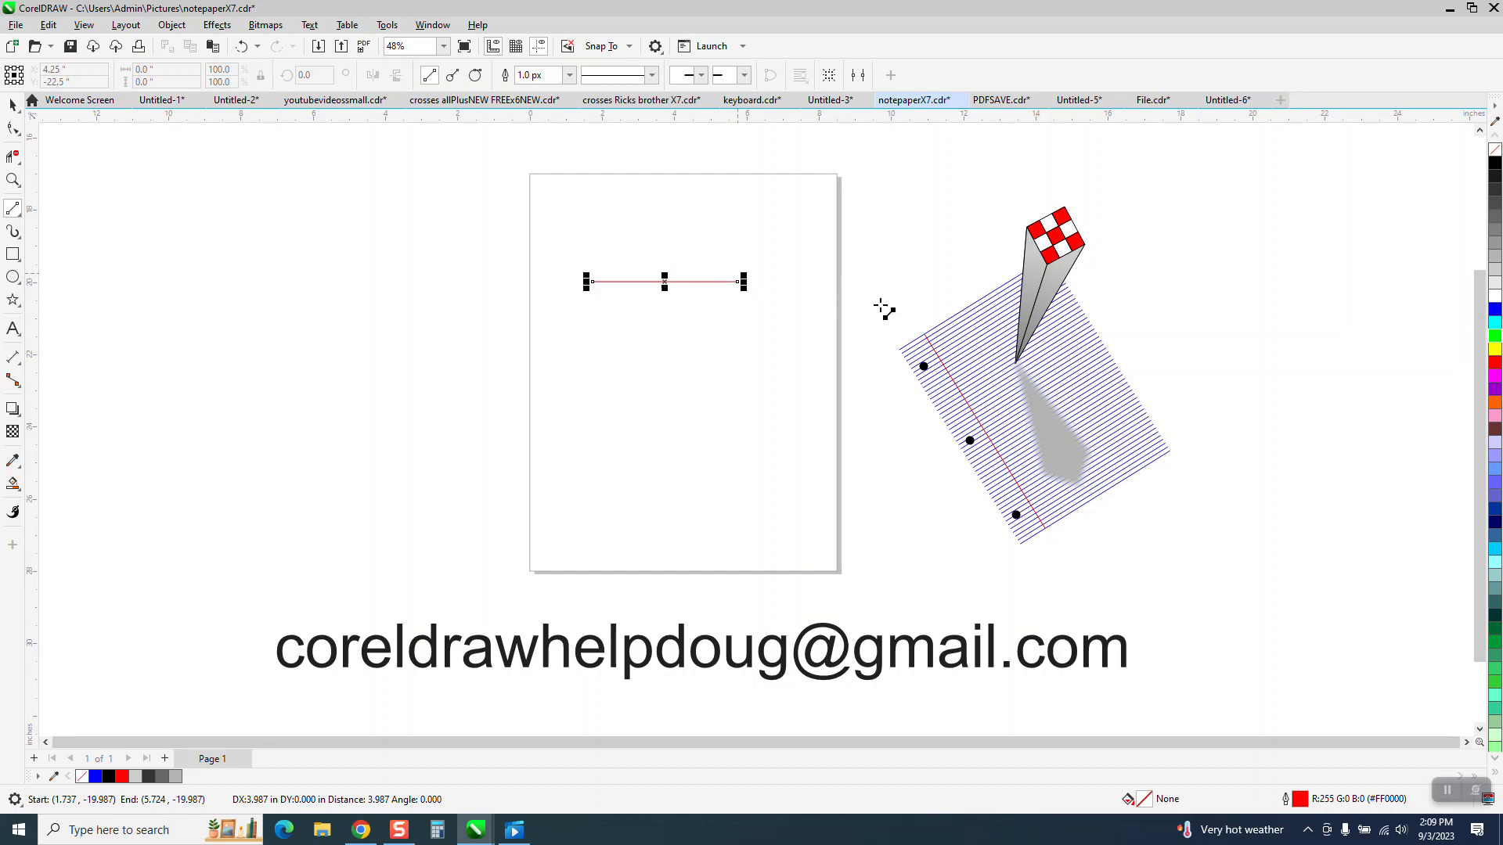
right_click(1493, 310)
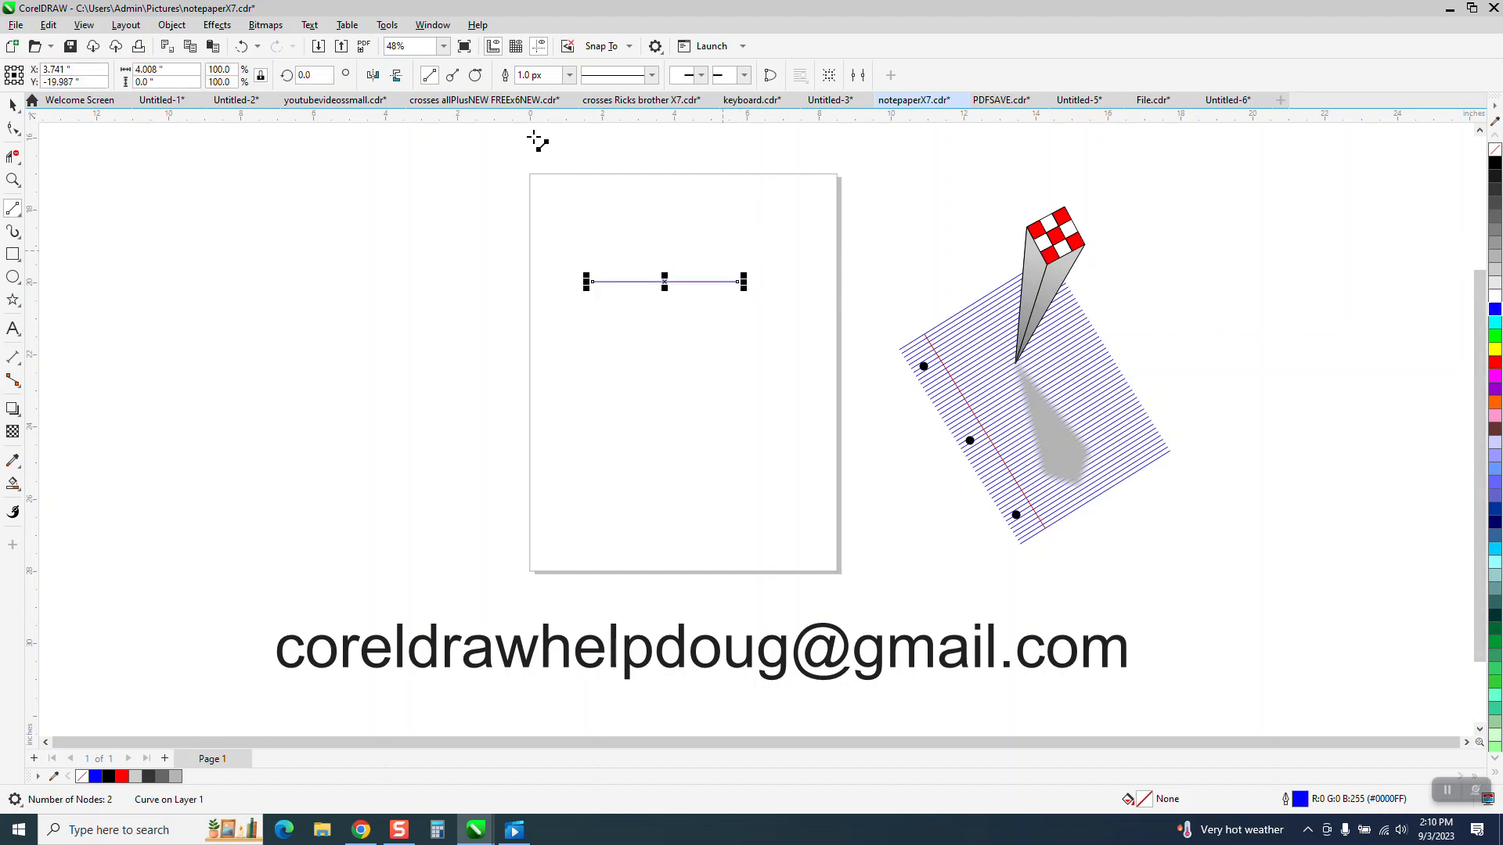
left_click(12, 104)
left_click(408, 185)
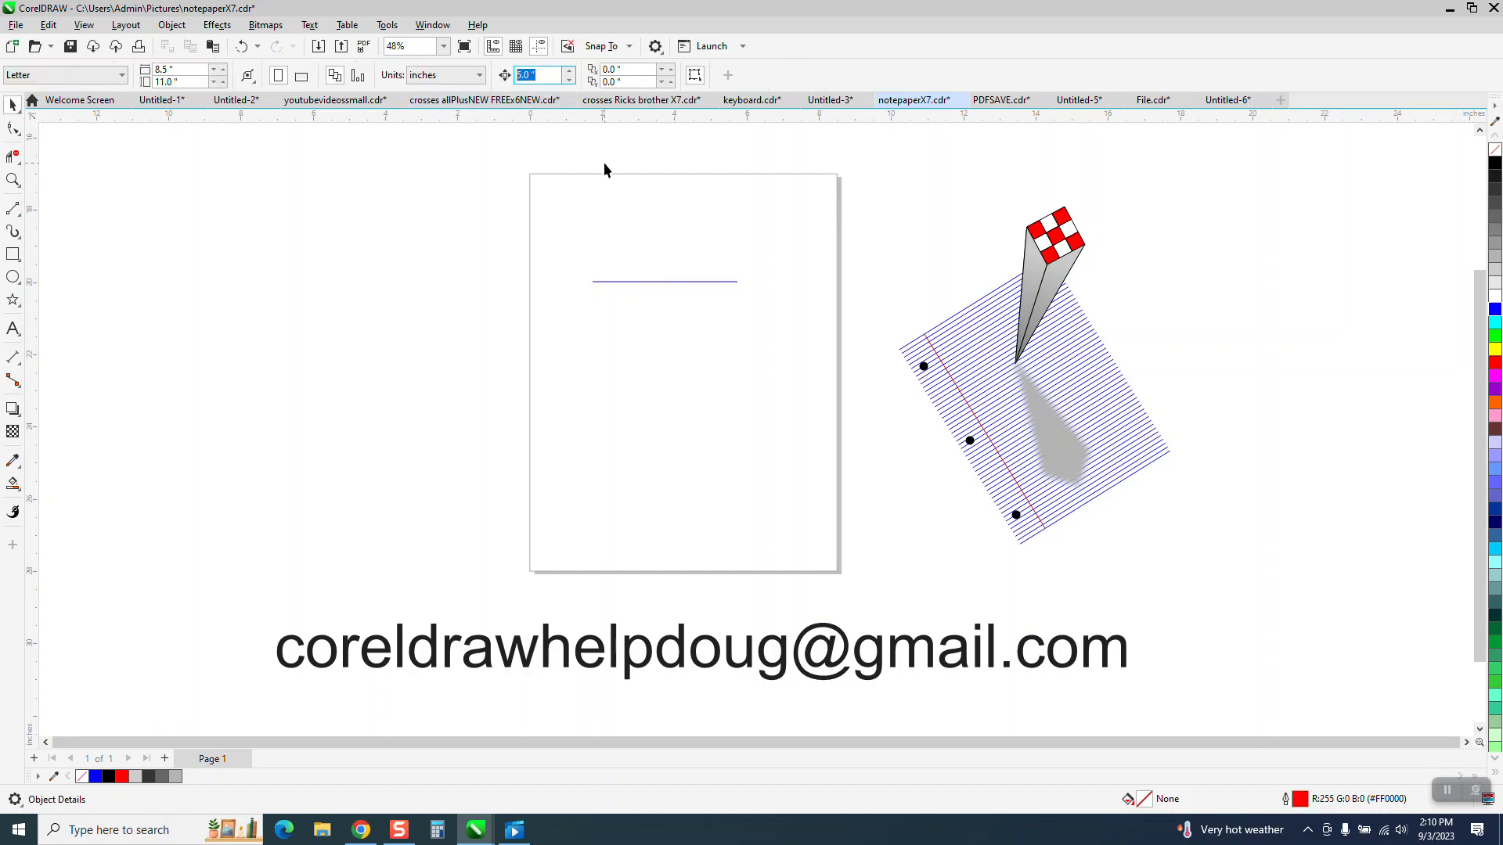
Step: Try duplicating the blue line at a nudge distance of 0.5 inches and delete the copy
type("0.5")
key("Return")
left_click(711, 280)
key("KP_Add")
key("Down")
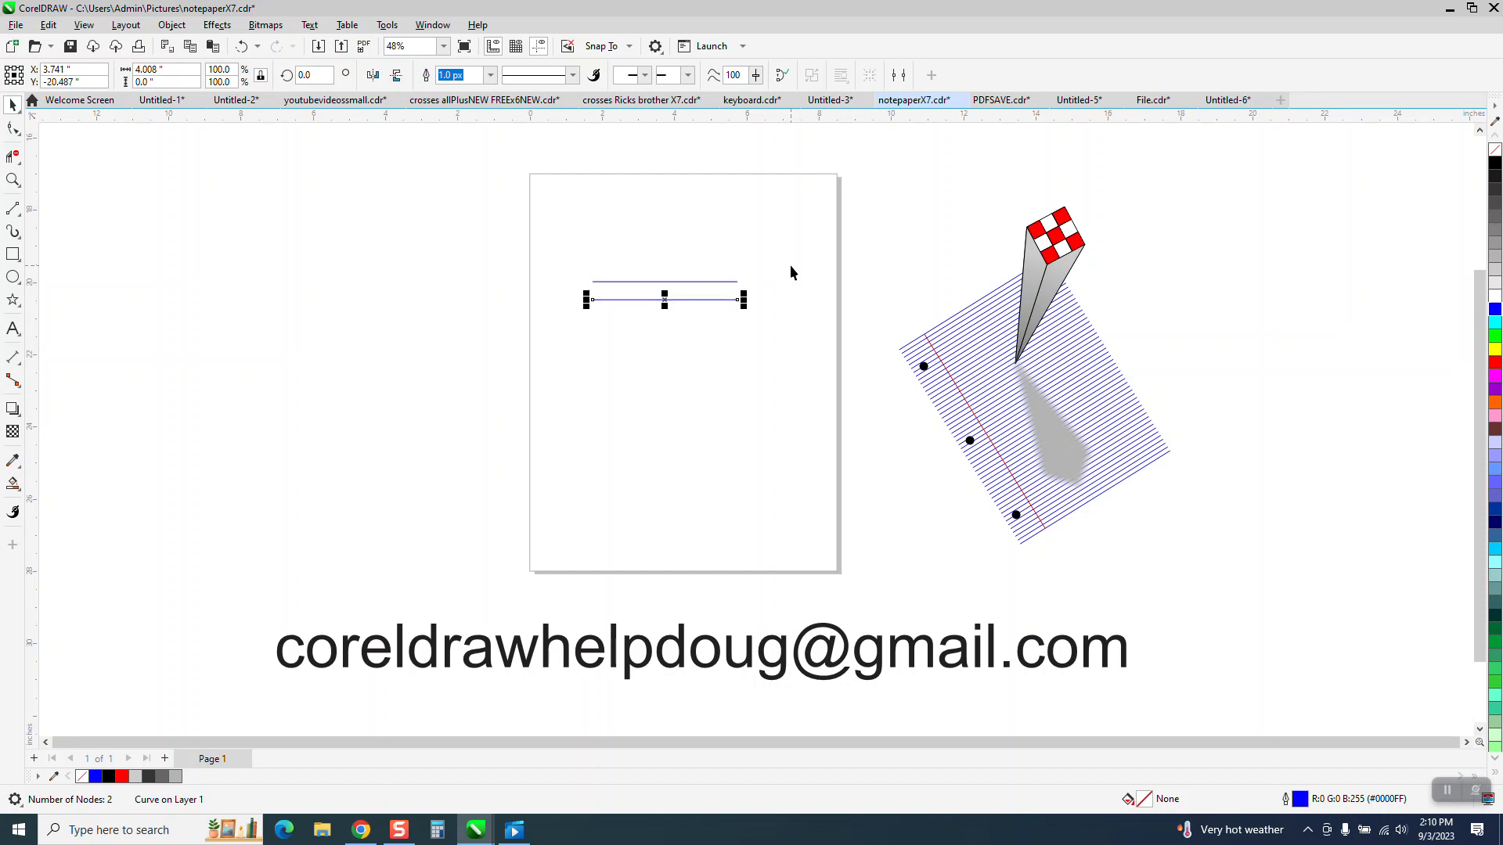
key("Delete")
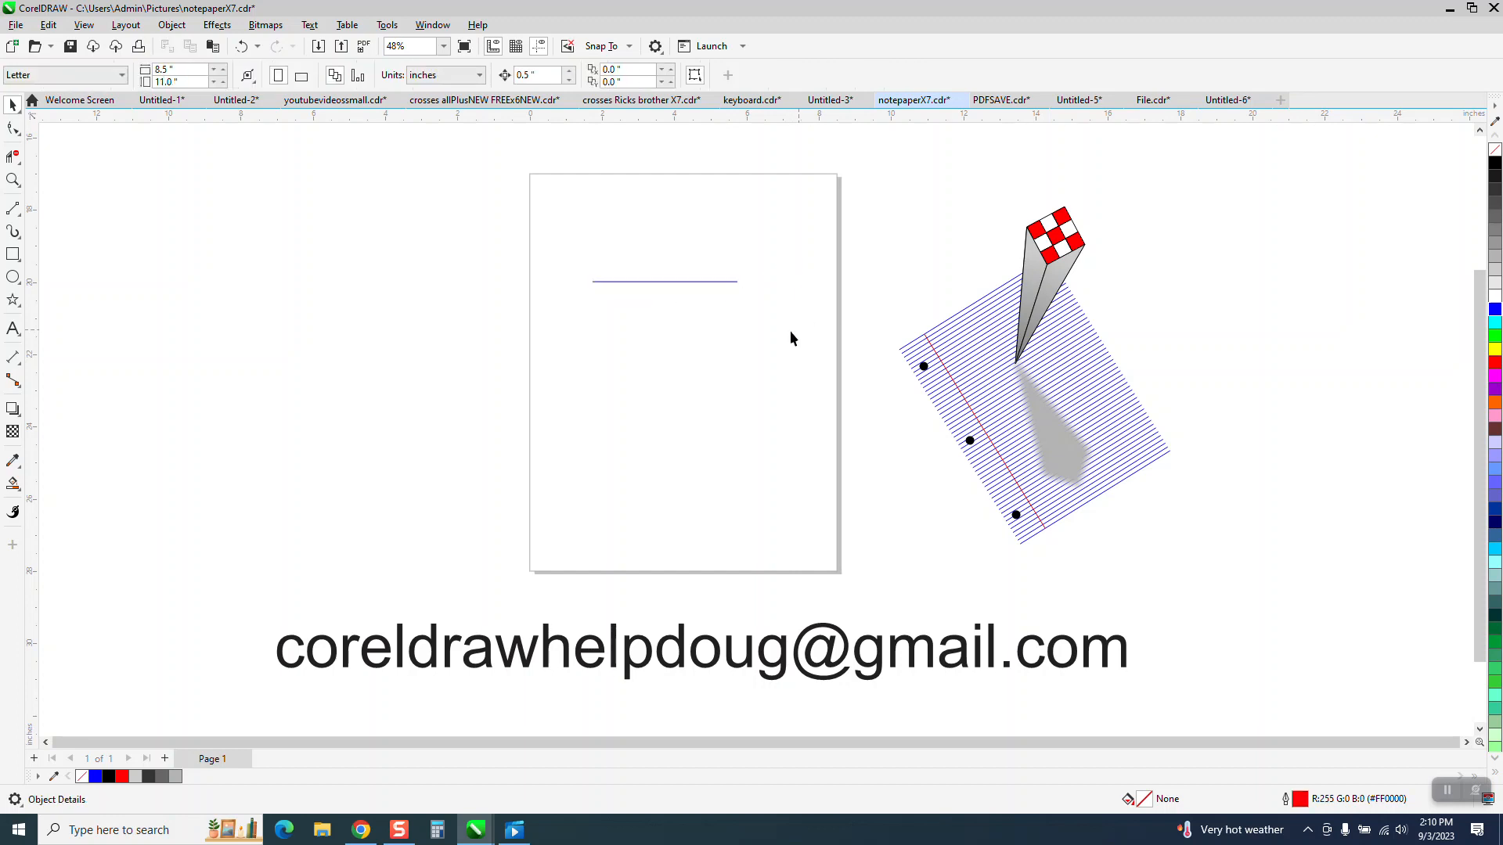
Step: Set the nudge distance to 0.125 inches and repeatedly duplicate the blue line downward to build a block of ruled lines
key("BackSpace")
left_click(667, 282)
key("KP_Add")
key("Down")
key("KP_Add")
key("Down")
key("KP_Add")
key("Down")
key("KP_Add")
key("Down")
key("KP_Add")
key("Down")
key("KP_Add")
key("Down")
key("KP_Add")
key("Down")
key("KP_Add")
key("Down")
key("KP_Add")
key("Down")
key("KP_Add")
key("Down")
key("KP_Add")
key("Down")
key("KP_Add")
key("Down")
key("KP_Add")
key("Down")
key("KP_Add")
key("Down")
key("KP_Add")
key("Down")
key("KP_Add")
key("Down")
key("KP_Add")
key("Down")
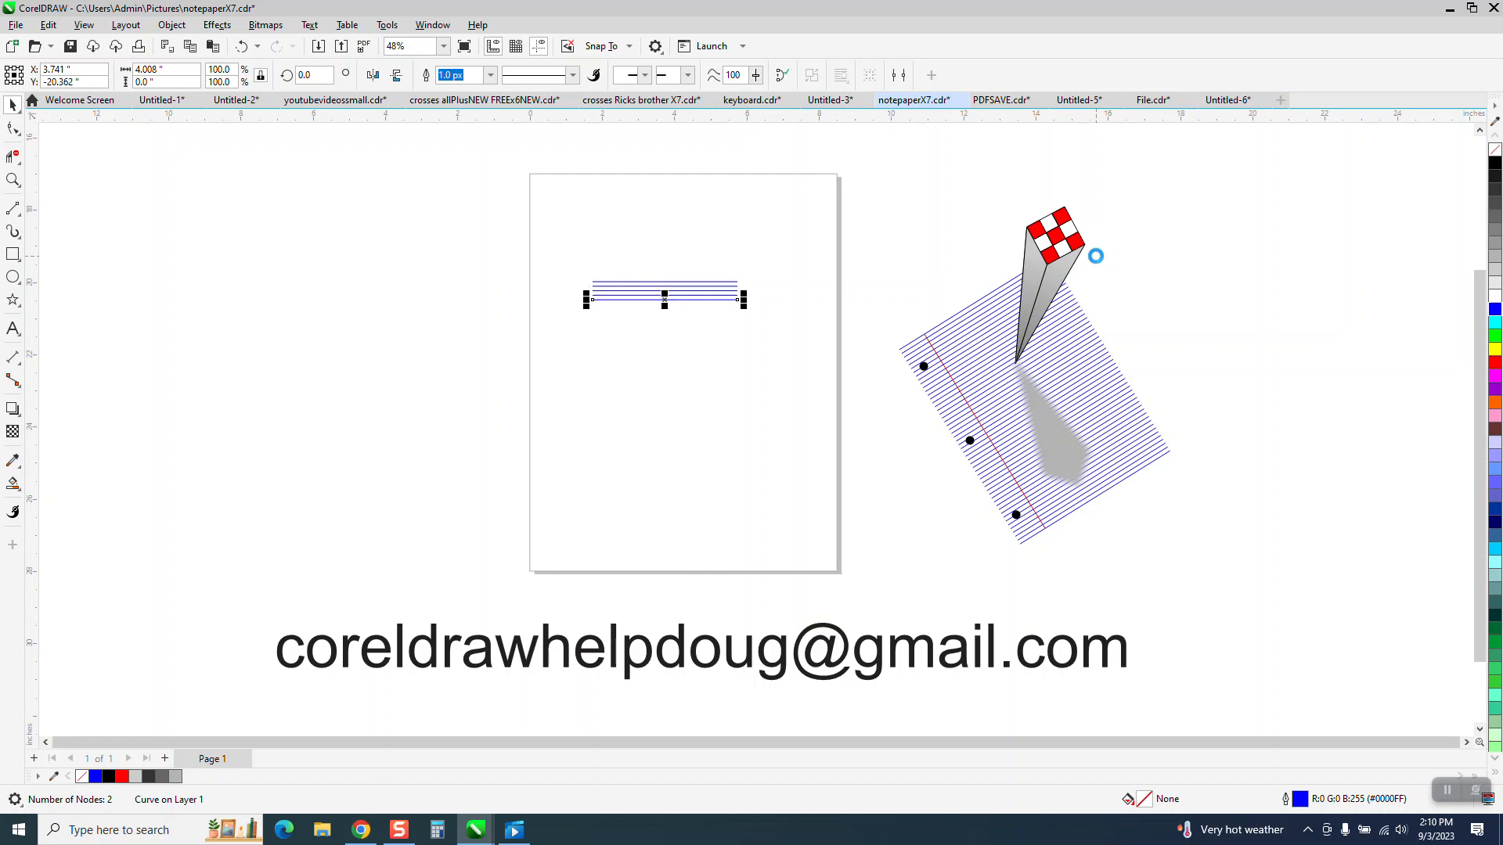
key("KP_Add")
key("Down")
key("KP_Add")
key("Down")
key("KP_Add")
key("Down")
key("KP_Add")
key("Down")
key("KP_Add")
key("Down")
key("KP_Add")
key("Down")
key("KP_Add")
key("Down")
key("KP_Add")
key("Down")
key("KP_Add")
key("Down")
key("KP_Add")
key("Down")
key("KP_Add")
key("Down")
key("KP_Add")
key("Down")
key("KP_Add")
key("Down")
key("KP_Add")
key("Down")
key("KP_Add")
key("Down")
key("KP_Add")
key("Down")
key("KP_Add")
key("Down")
key("KP_Add")
key("Down")
key("KP_Add")
key("Down")
key("KP_Add")
key("Down")
key("KP_Add")
key("Down")
key("KP_Add")
key("Down")
key("KP_Add")
key("Down")
key("KP_Add")
key("Down")
key("KP_Add")
key("Down")
key("KP_Add")
key("Down")
key("KP_Add")
key("Down")
key("KP_Add")
key("Down")
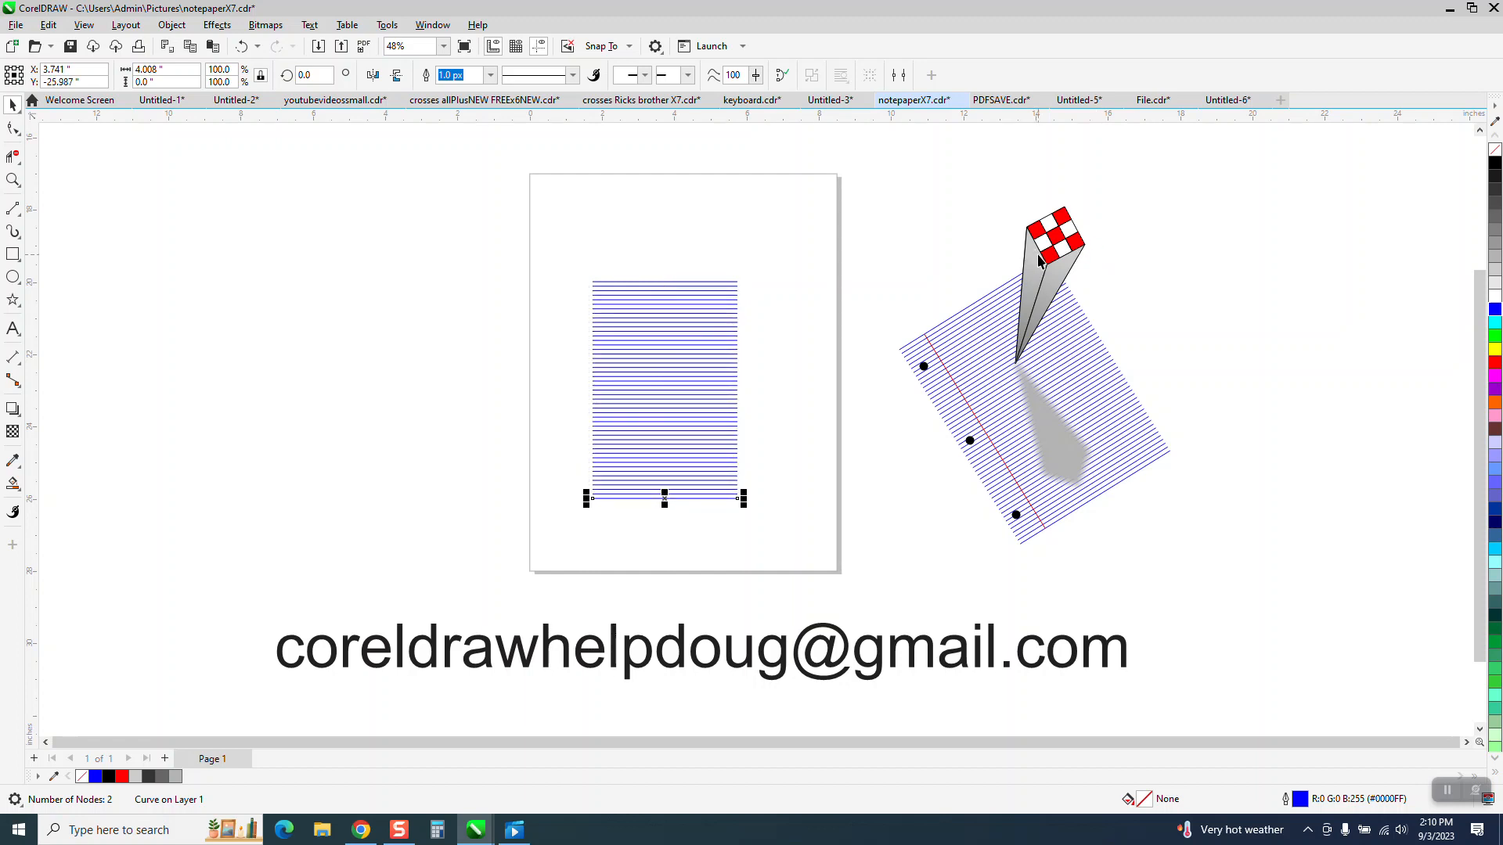
Step: Undo the last several line copies to shorten the ruled block from the bottom
left_click(242, 46)
left_click(243, 46)
left_click(243, 46)
left_click(243, 47)
left_click(243, 46)
left_click(242, 46)
left_click(243, 46)
Step: Select all the blue ruled lines and group them
left_click_drag(548, 245, 670, 469)
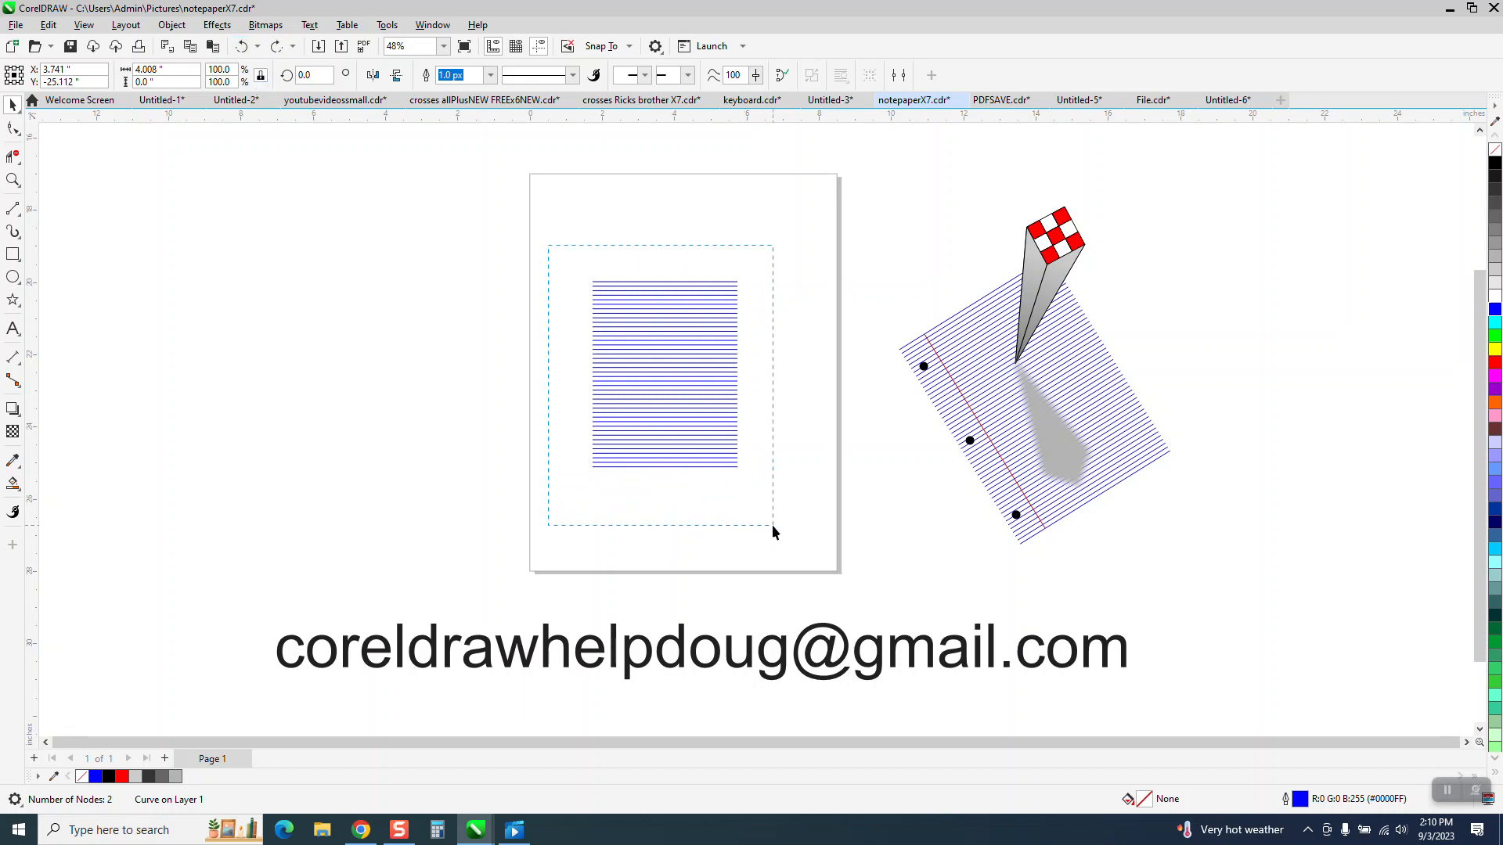
left_click_drag(771, 524, 875, 489)
key("ctrl+g")
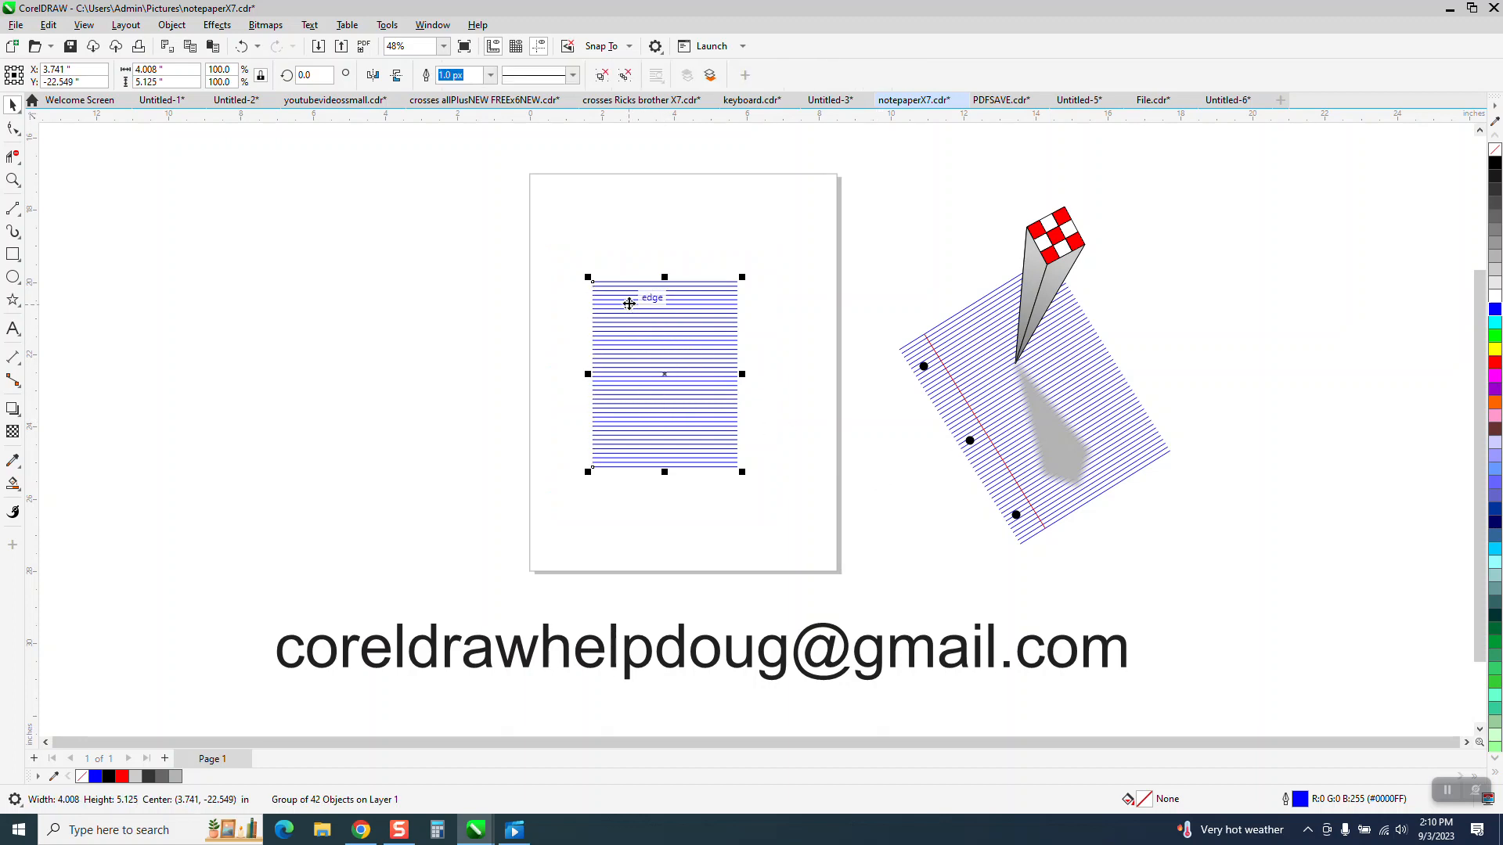
Step: Draw a vertical red 2-point margin line near the ruled block's left edge over its full height, with a 2.0 px outline
left_click(13, 179)
left_click_drag(553, 235, 884, 516)
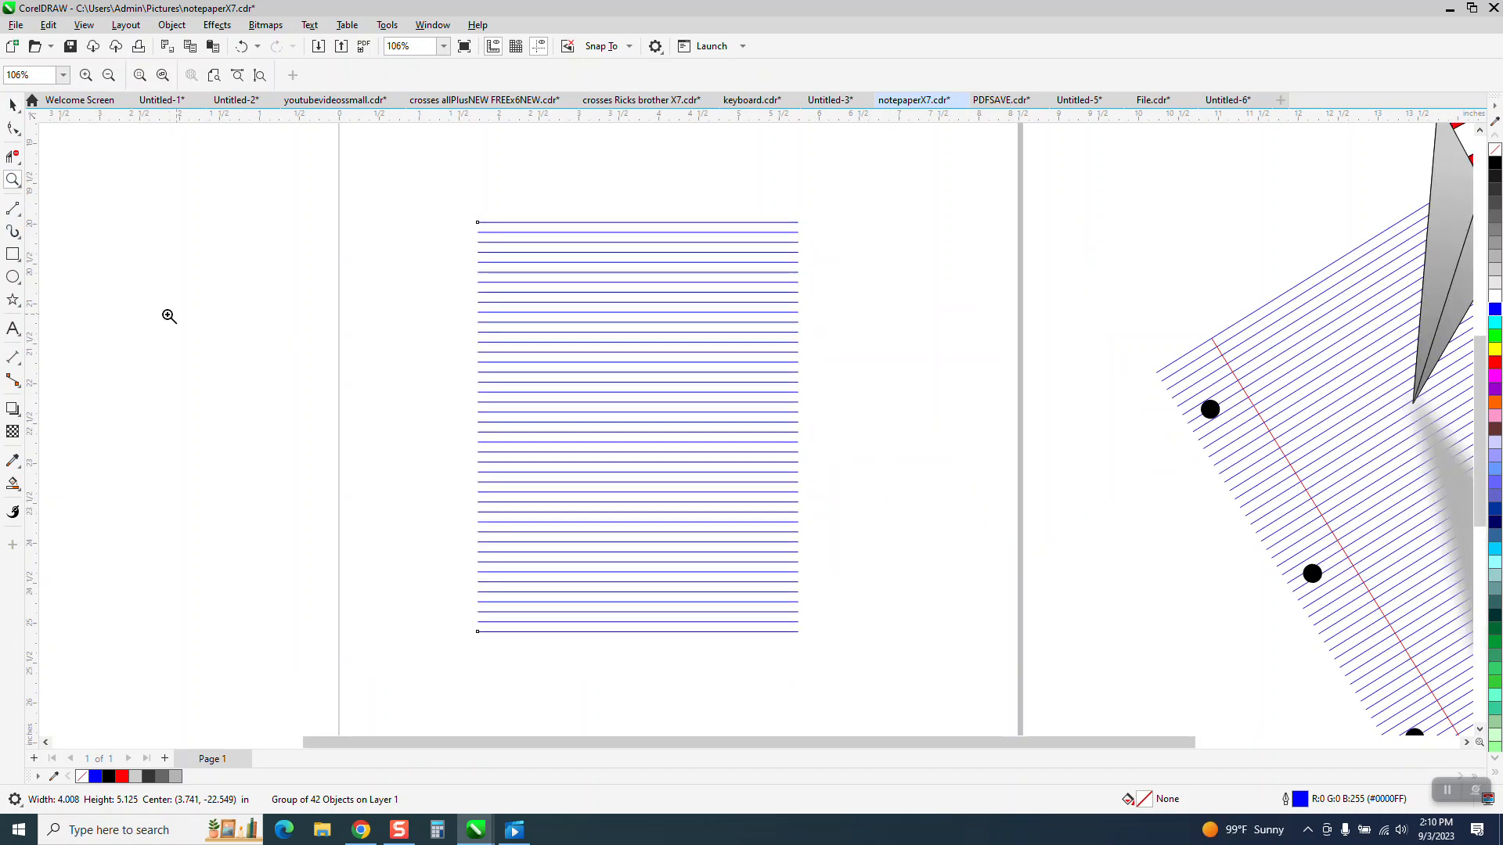
left_click(17, 213)
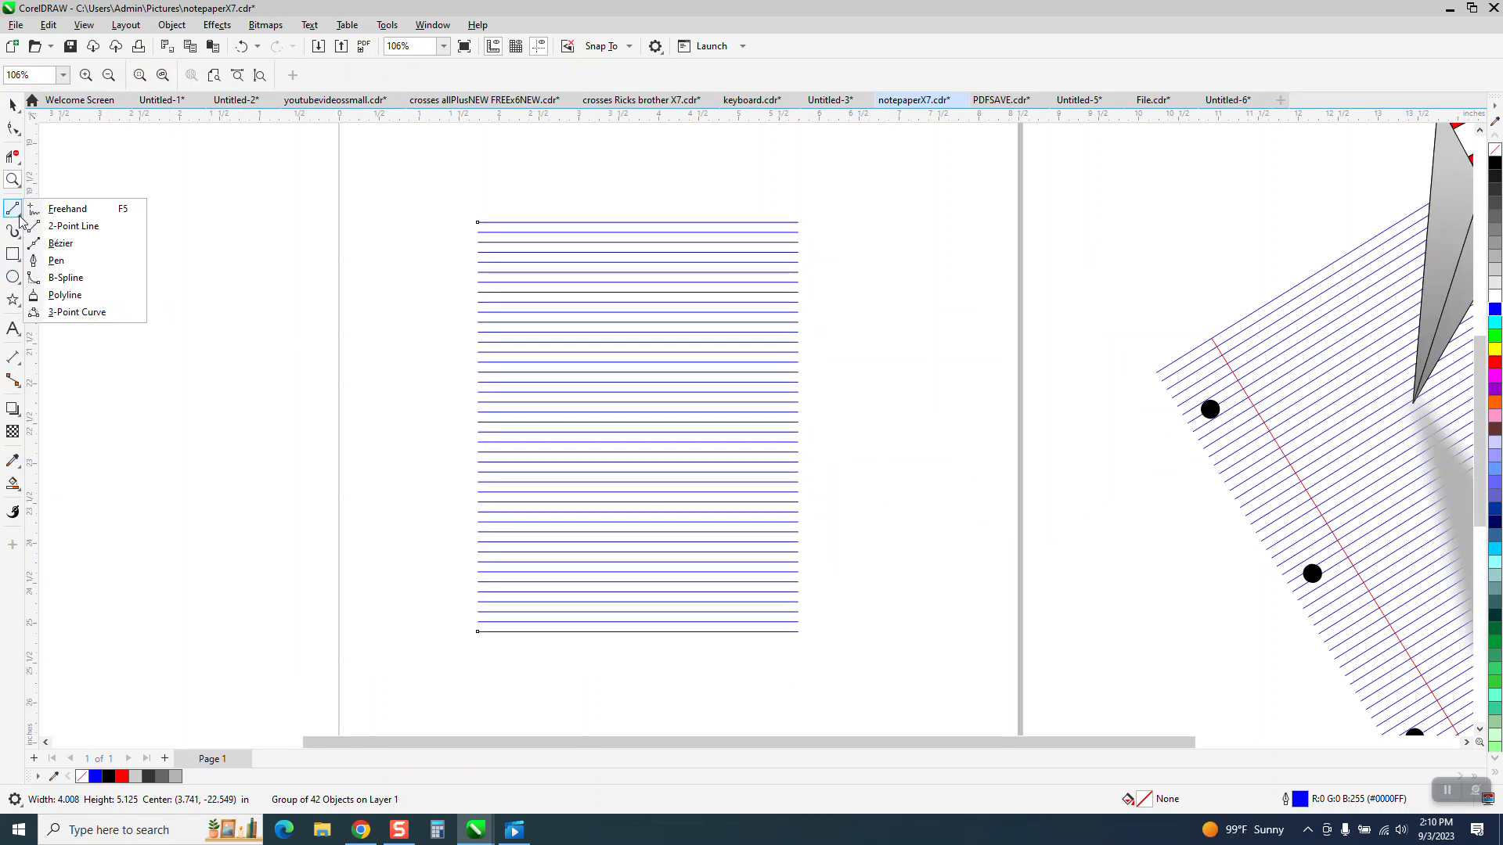
left_click(67, 226)
left_click_drag(518, 223, 519, 631)
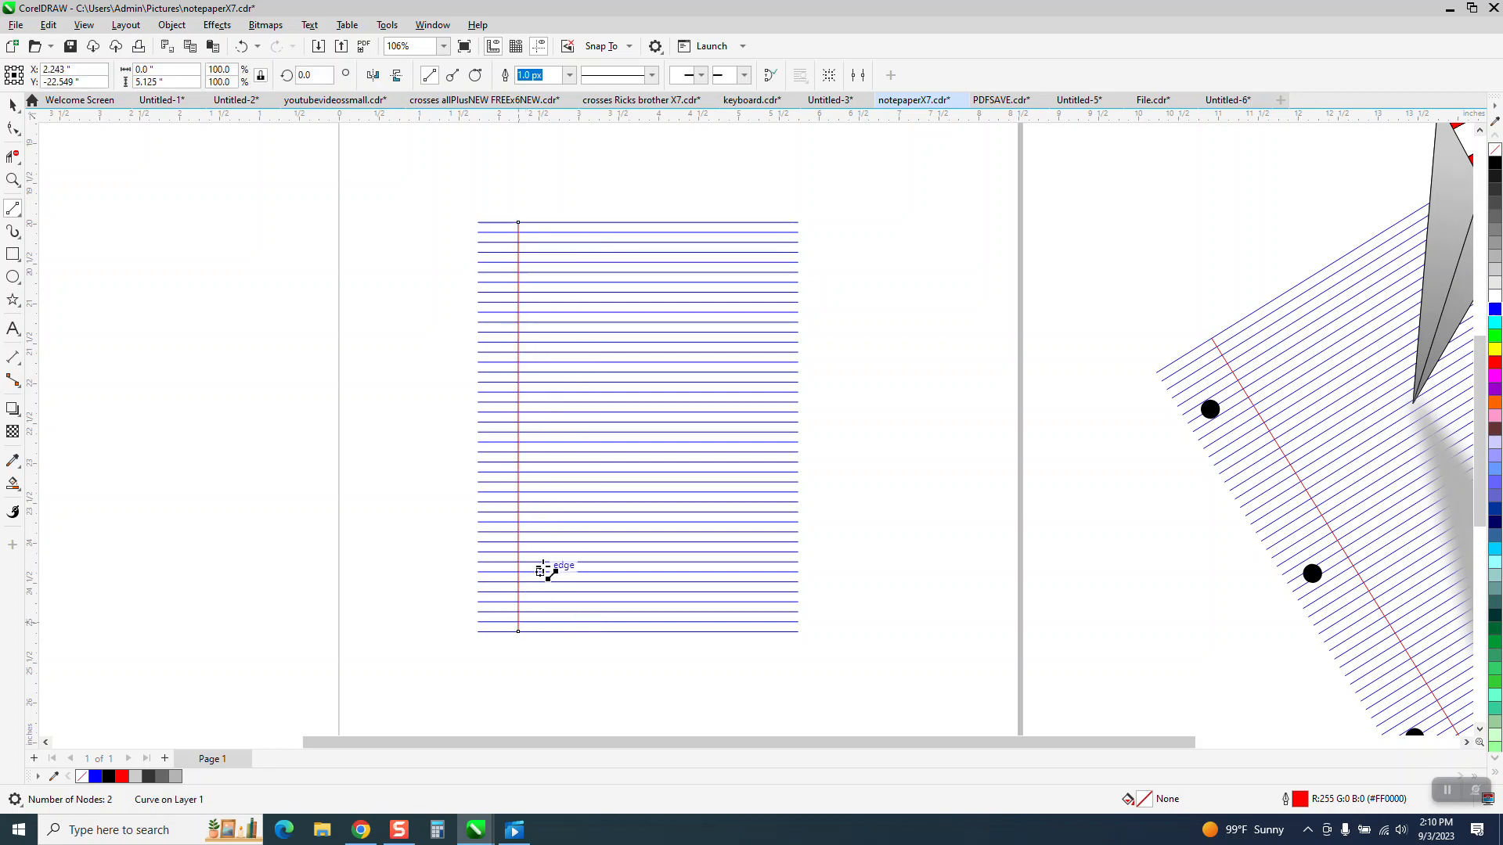
left_click(570, 76)
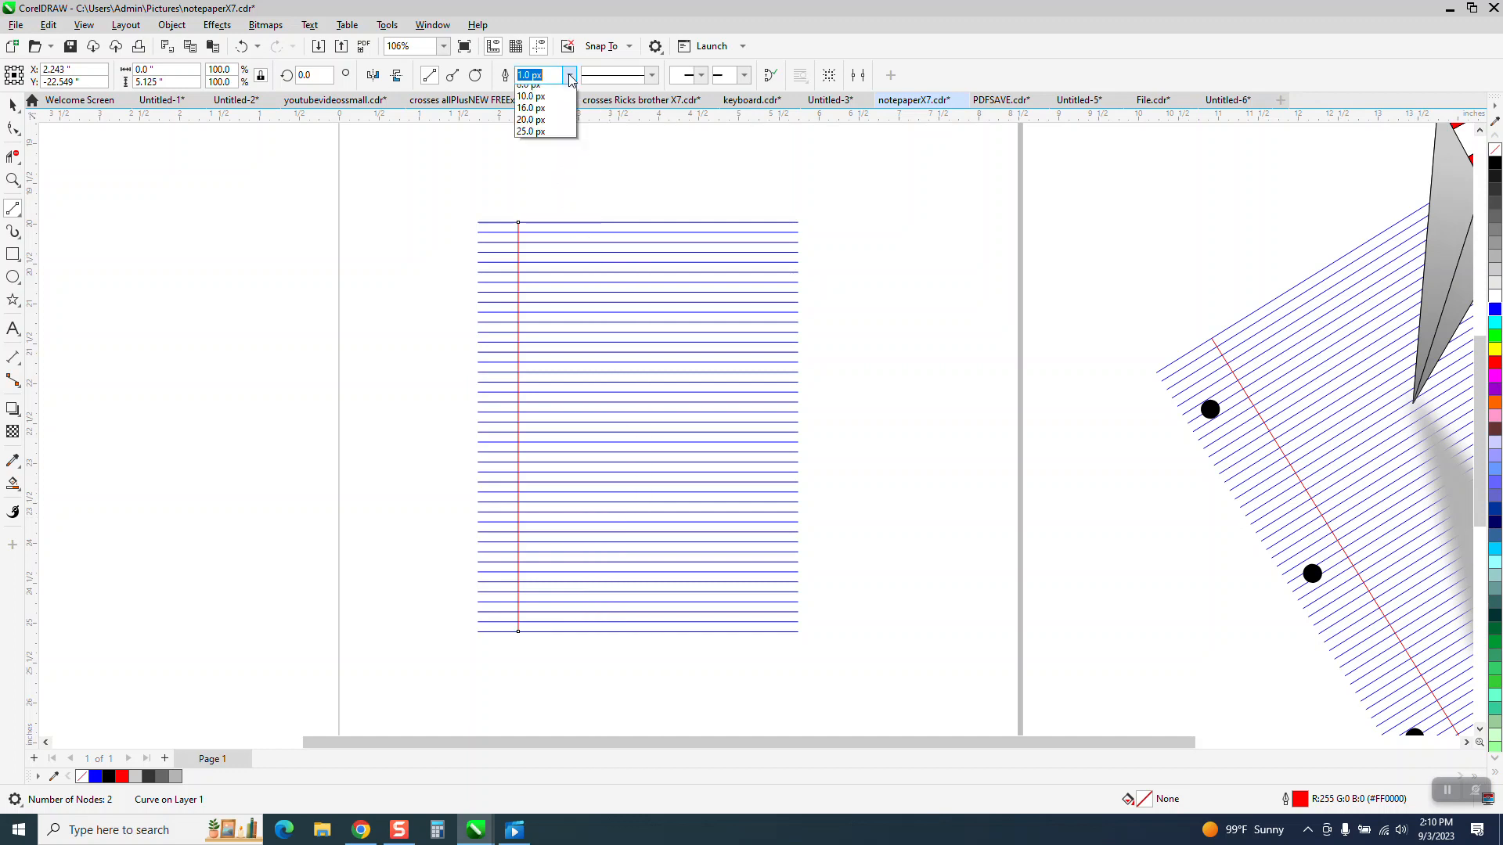
left_click(533, 130)
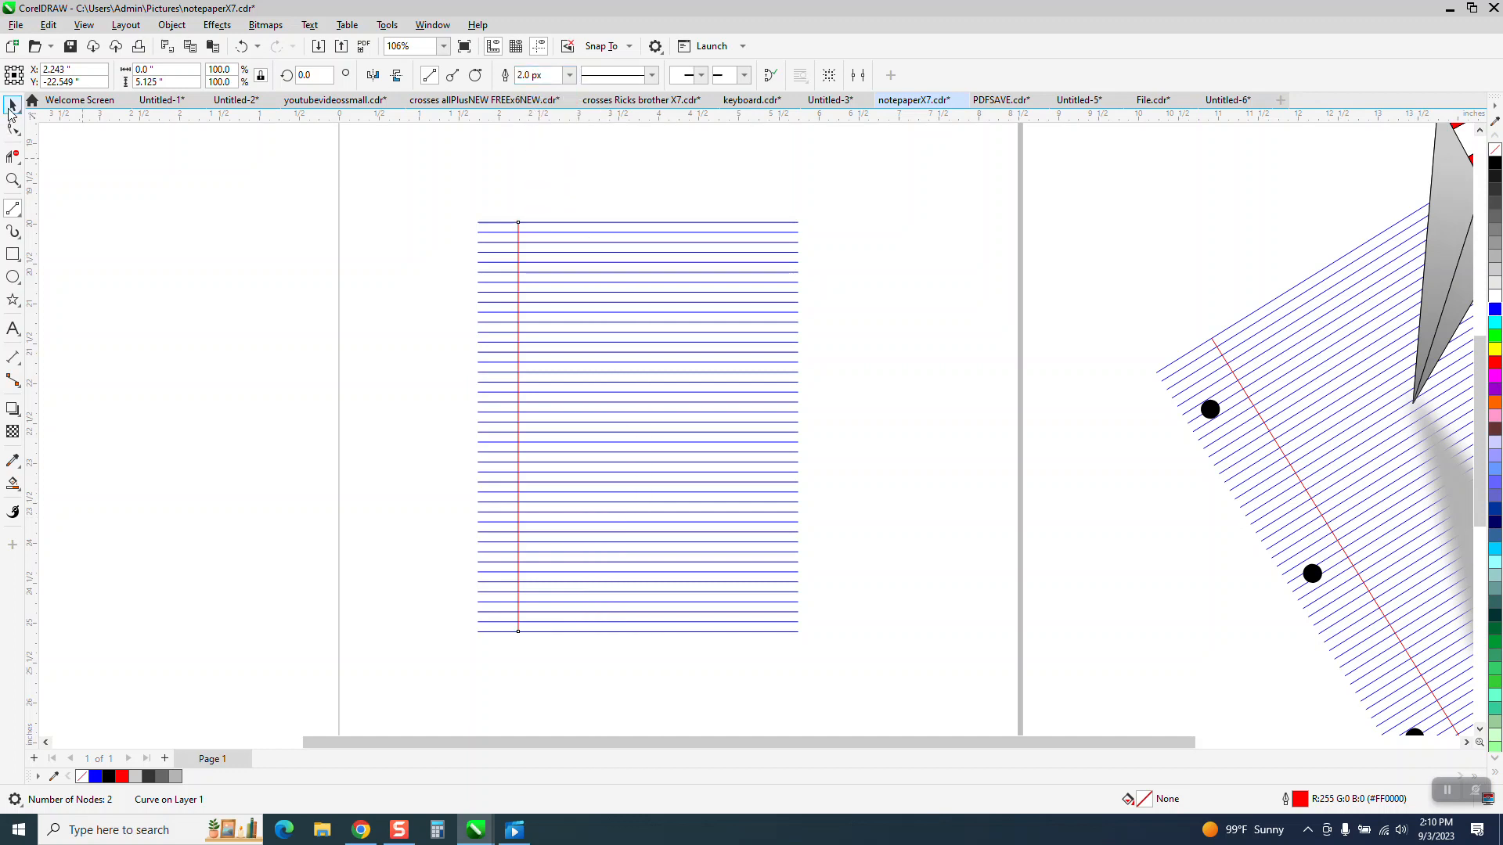
left_click(11, 106)
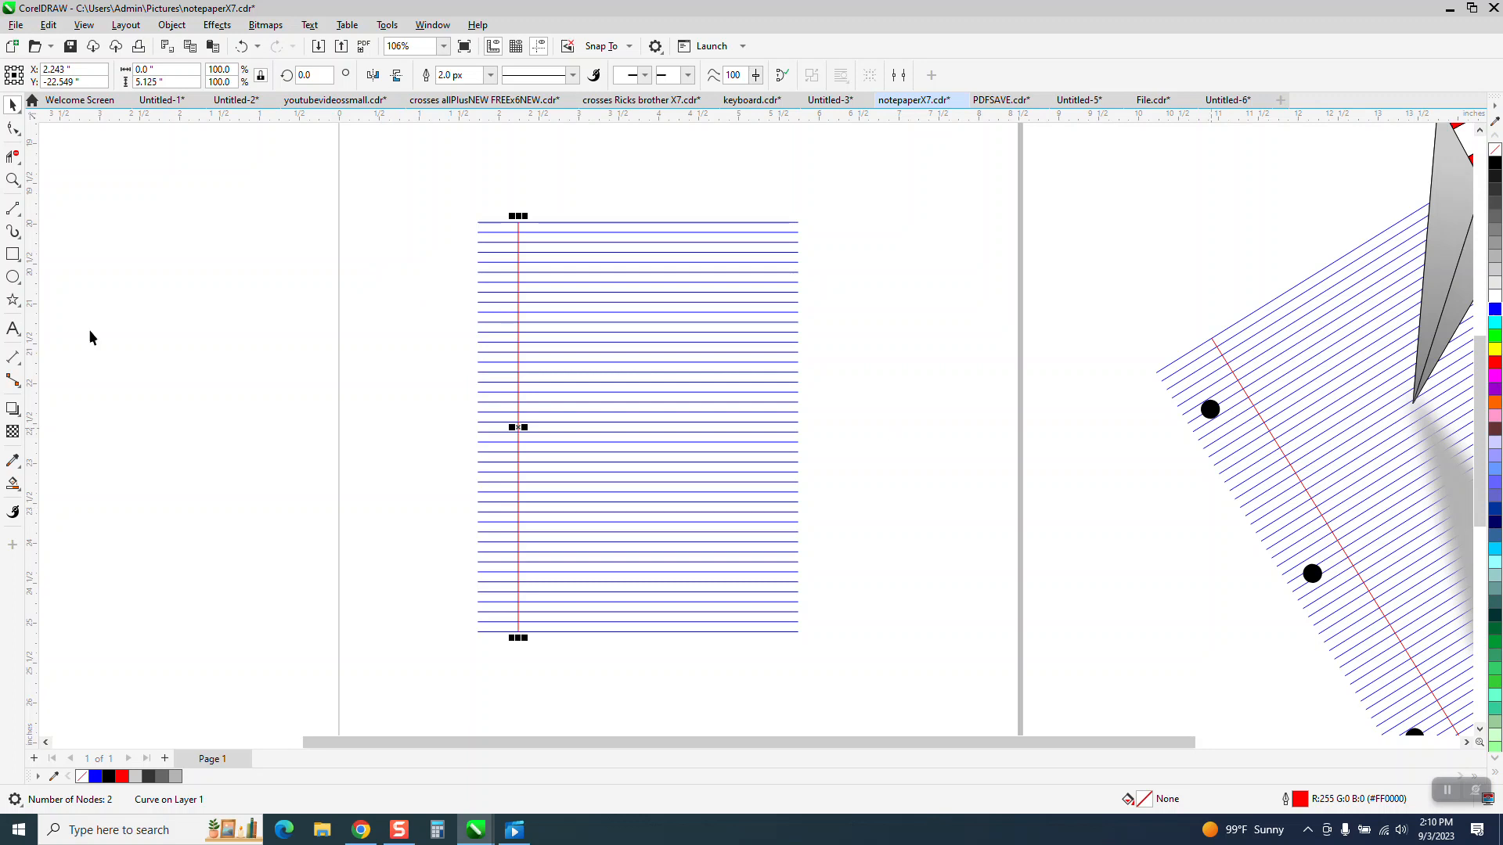
Step: Draw a circle about 0.2 inches in diameter beside the ruled block, filled black with no outline
left_click(12, 277)
left_click_drag(428, 261, 412, 278)
left_click(1495, 163)
right_click(1495, 149)
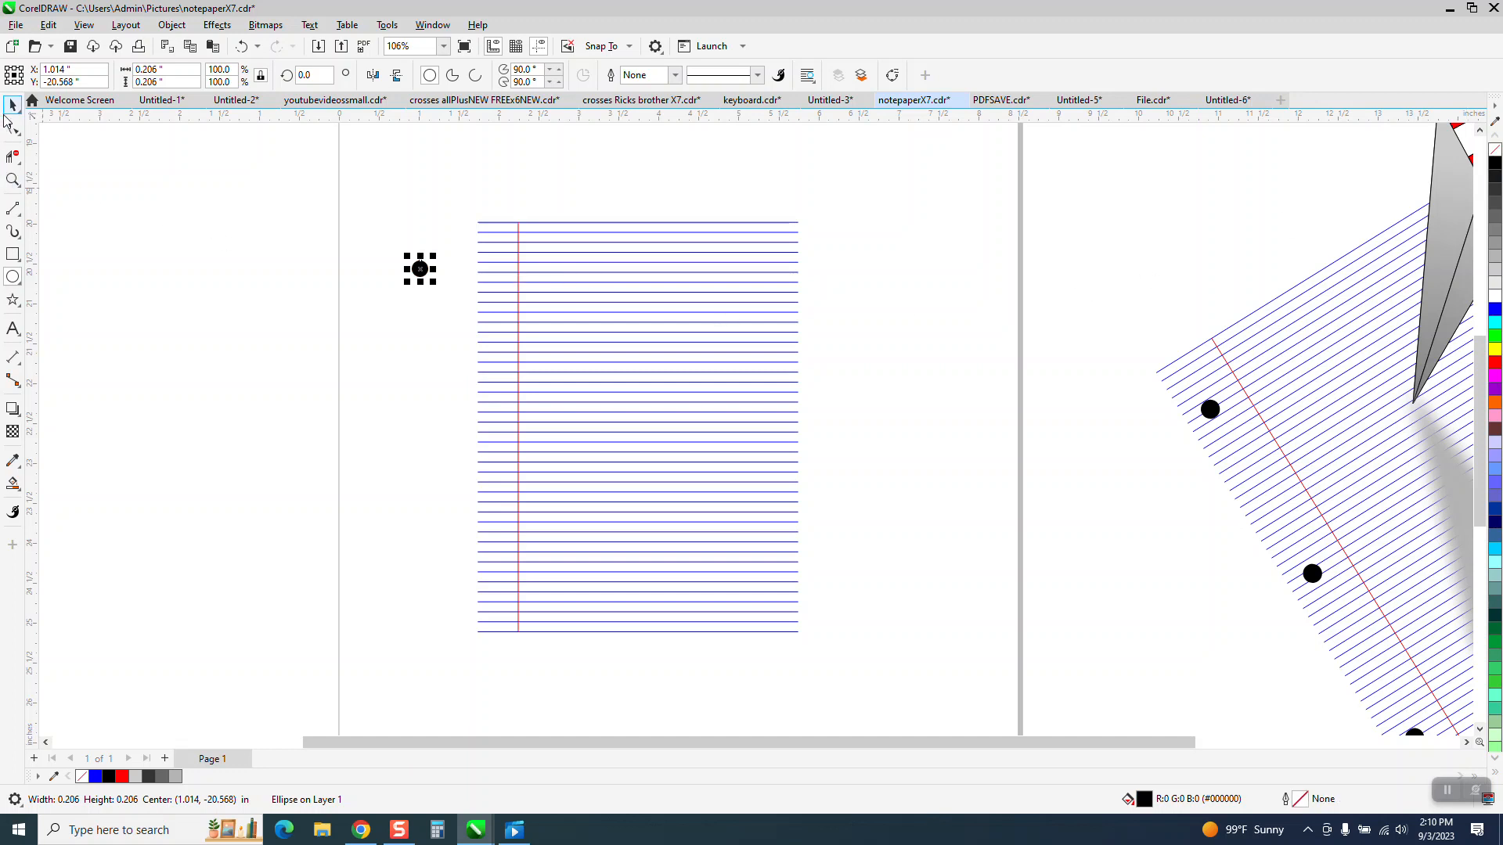
left_click(13, 106)
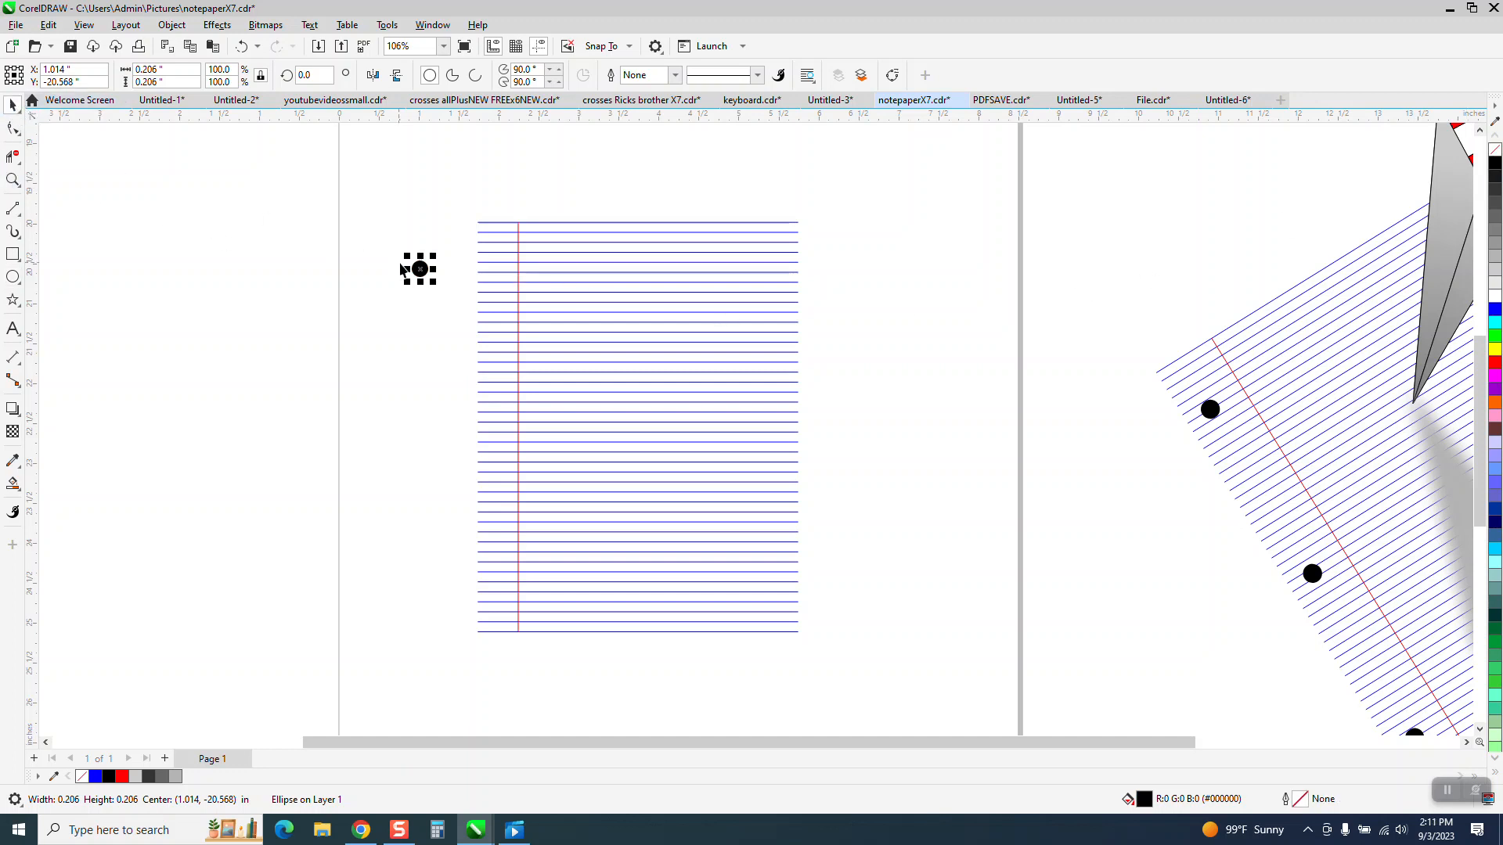
Step: Place the black circle in the left margin, centred on the fifth ruled line from the top
left_click_drag(420, 270, 497, 223)
key("Down")
key("Down")
key("Down")
key("Down")
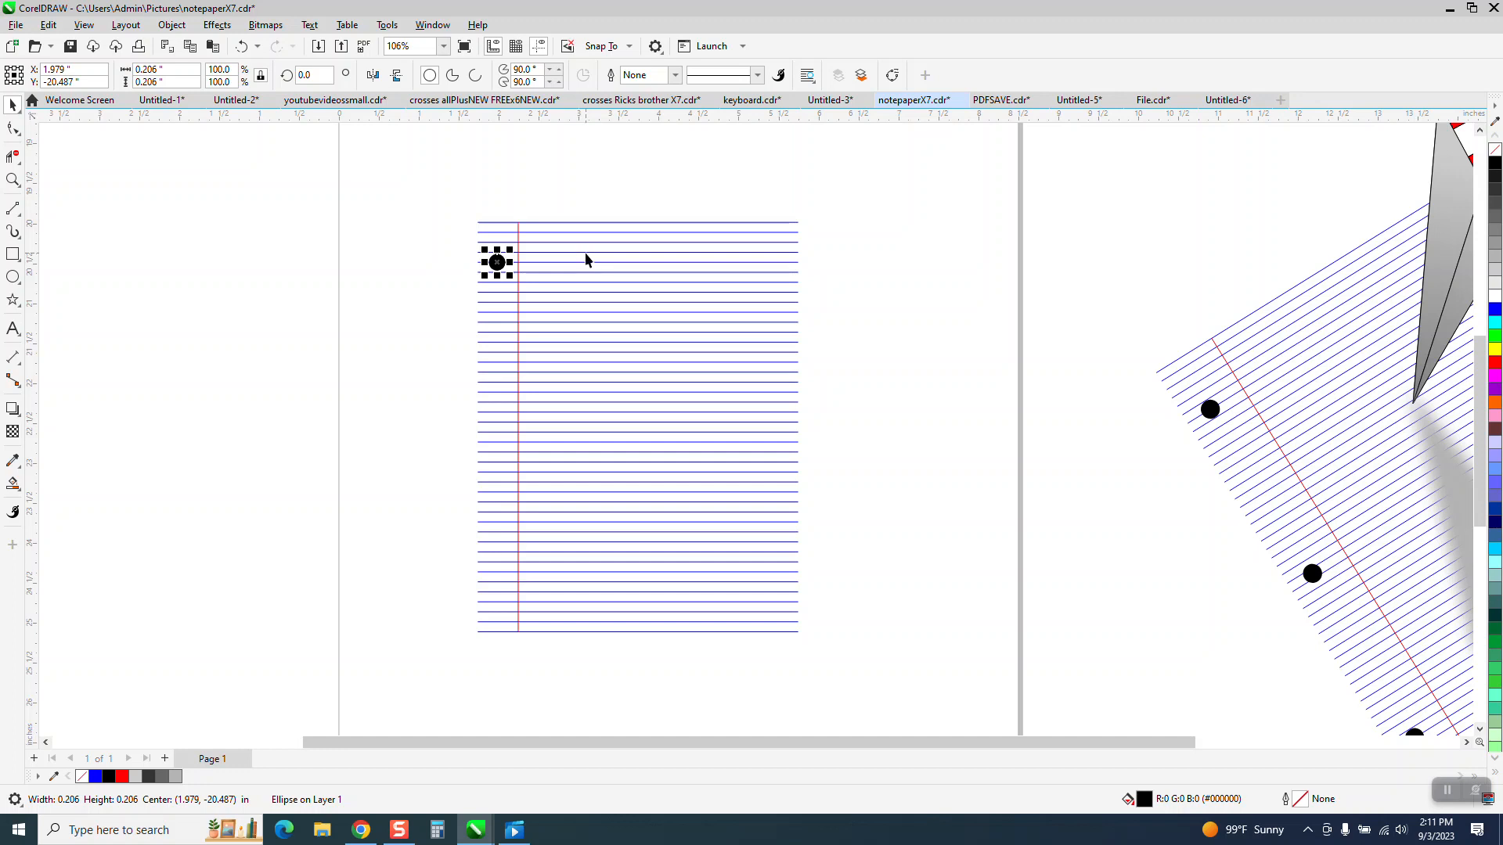
Step: Place a copy of the black circle straight below in the margin, on the fifth ruled line from the bottom
left_click_drag(495, 263, 499, 634)
key("Up")
key("Up")
key("Up")
key("Up")
key("Up")
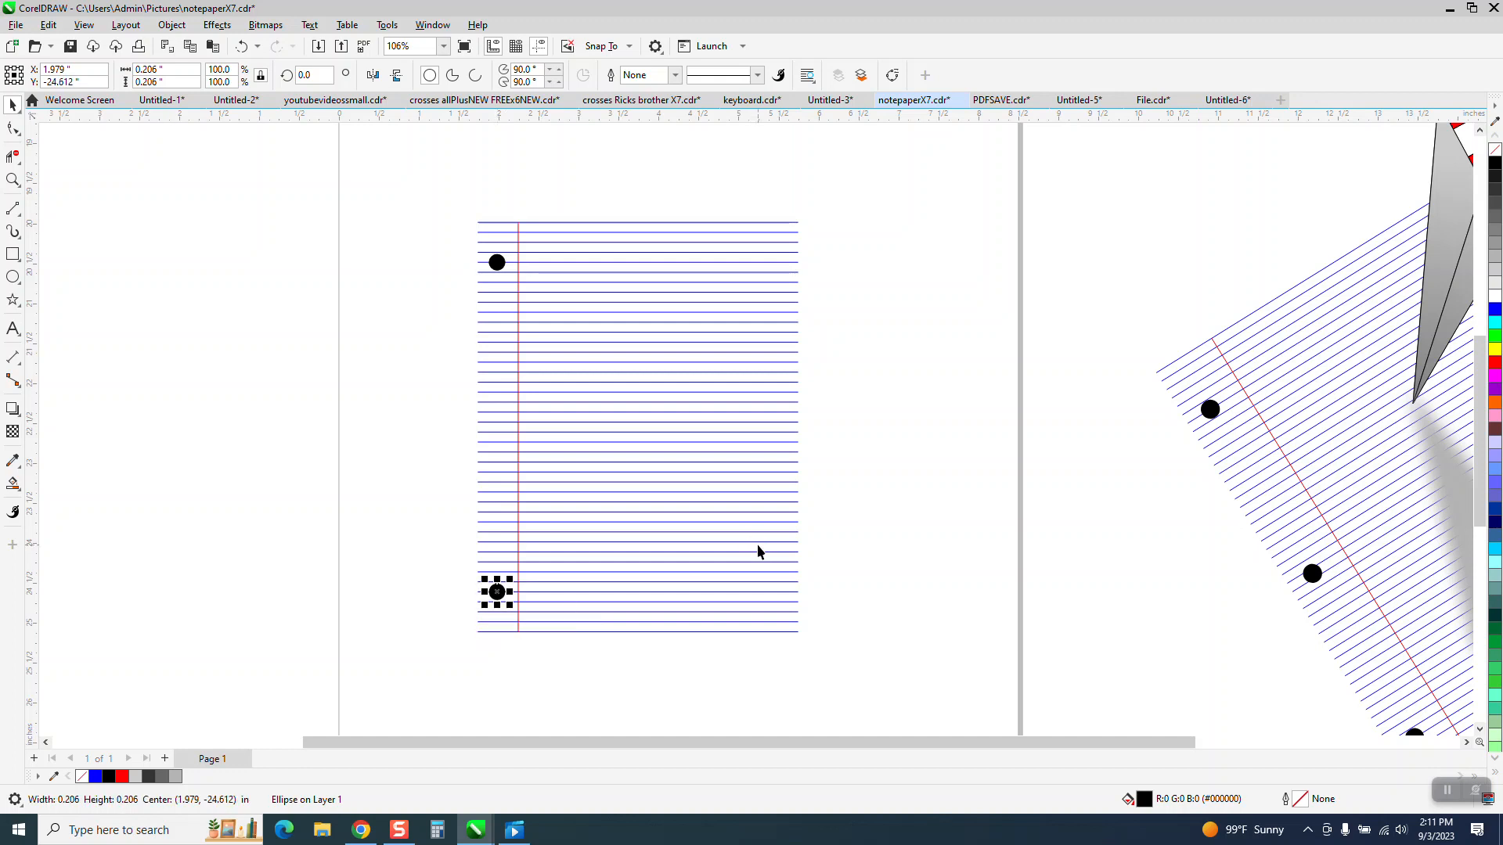
Step: Blend the two margin circles with 1 step to add a hole midway between them
left_click_drag(434, 248, 564, 627)
left_click(219, 25)
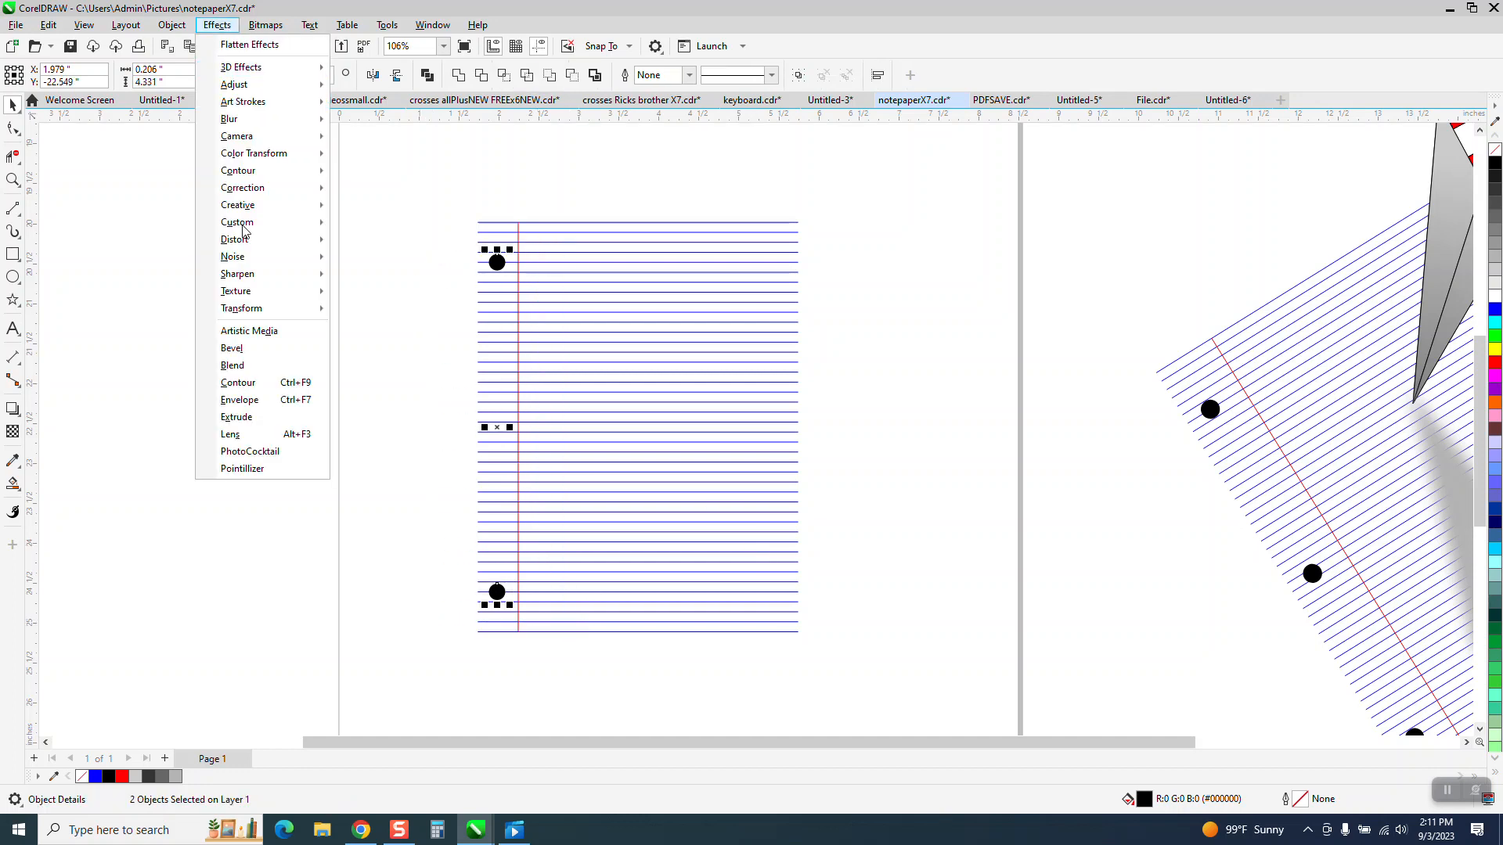
left_click(252, 370)
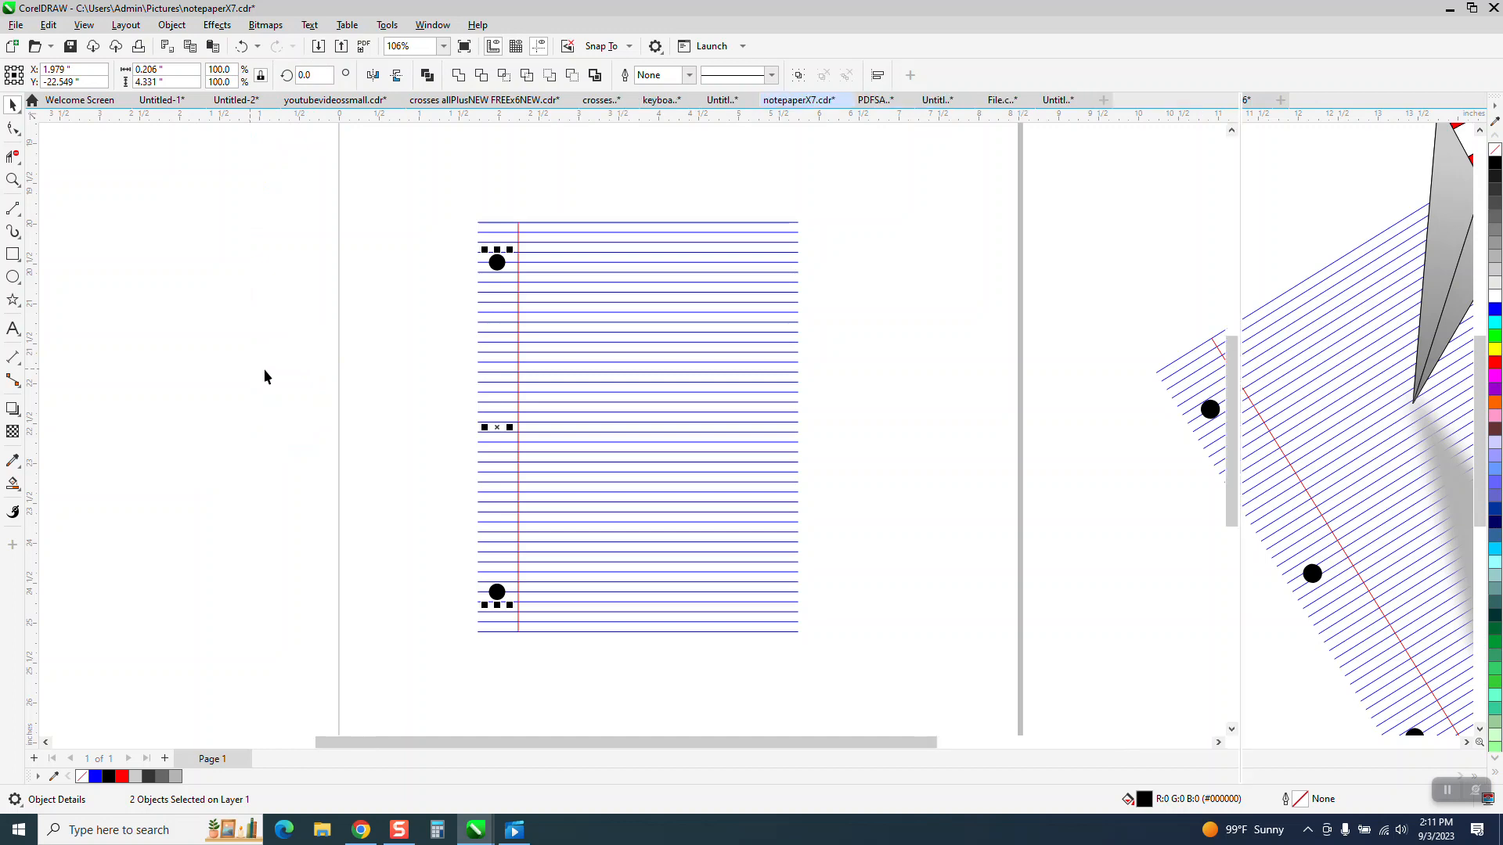
left_click(1435, 421)
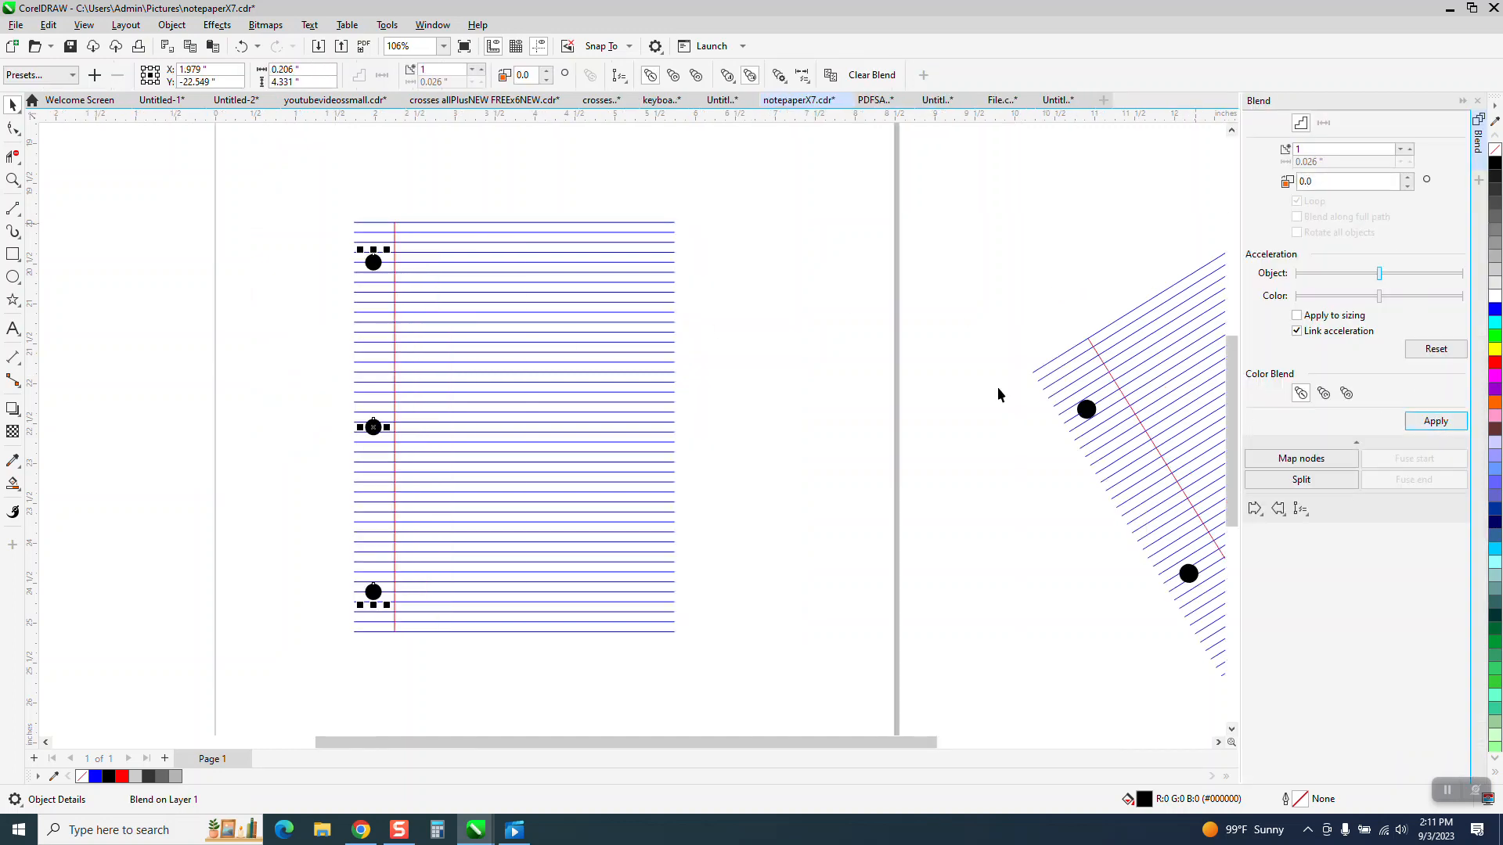
left_click(966, 365)
Step: Group the ruled lines, margin line and holes, and rotate the group about 32.7 degrees counterclockwise
scroll(955, 371, "down", 2)
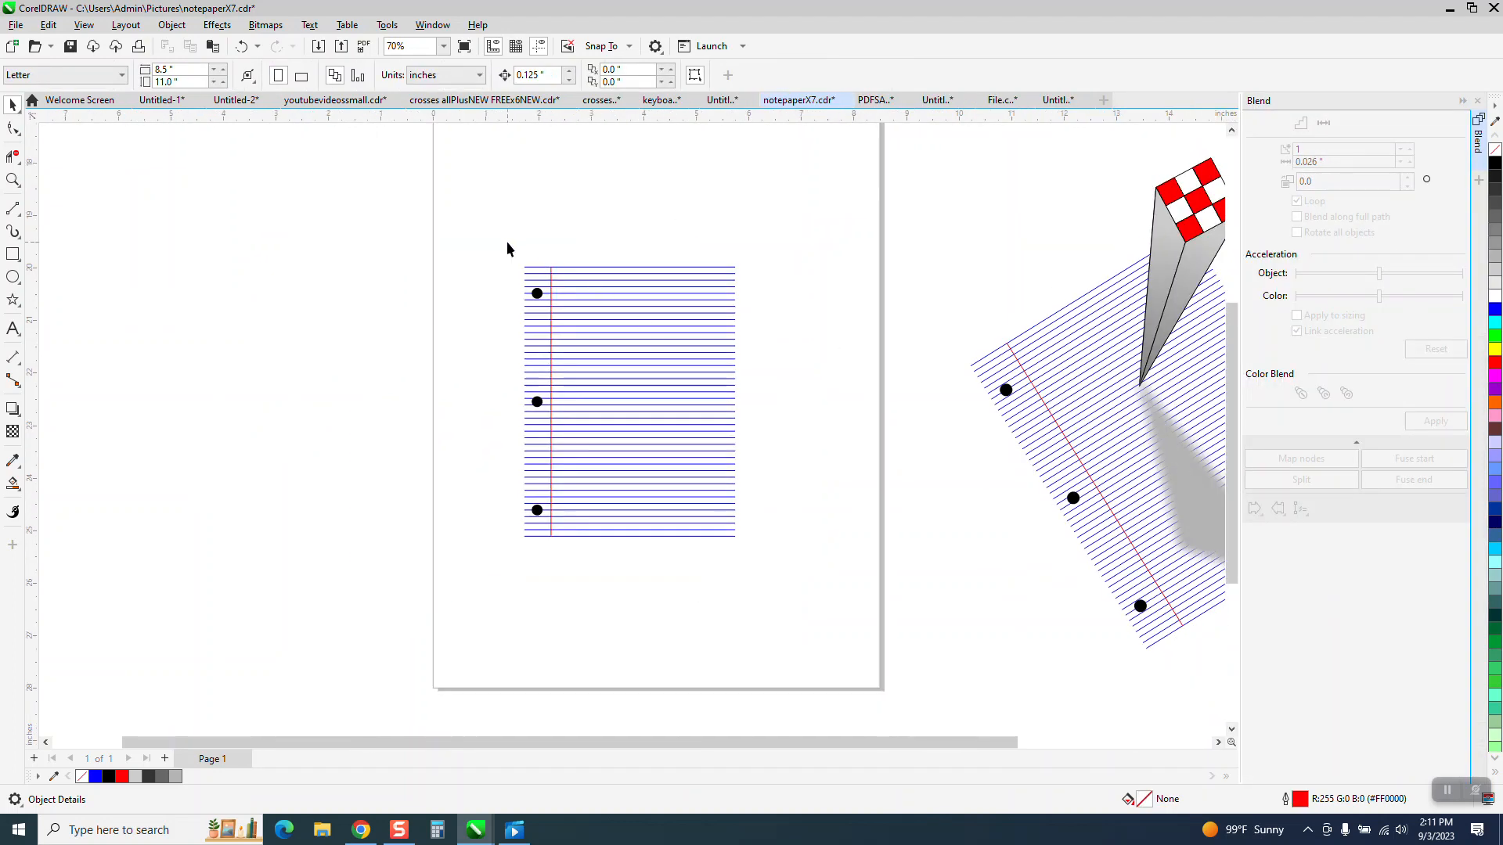
left_click_drag(507, 249, 805, 557)
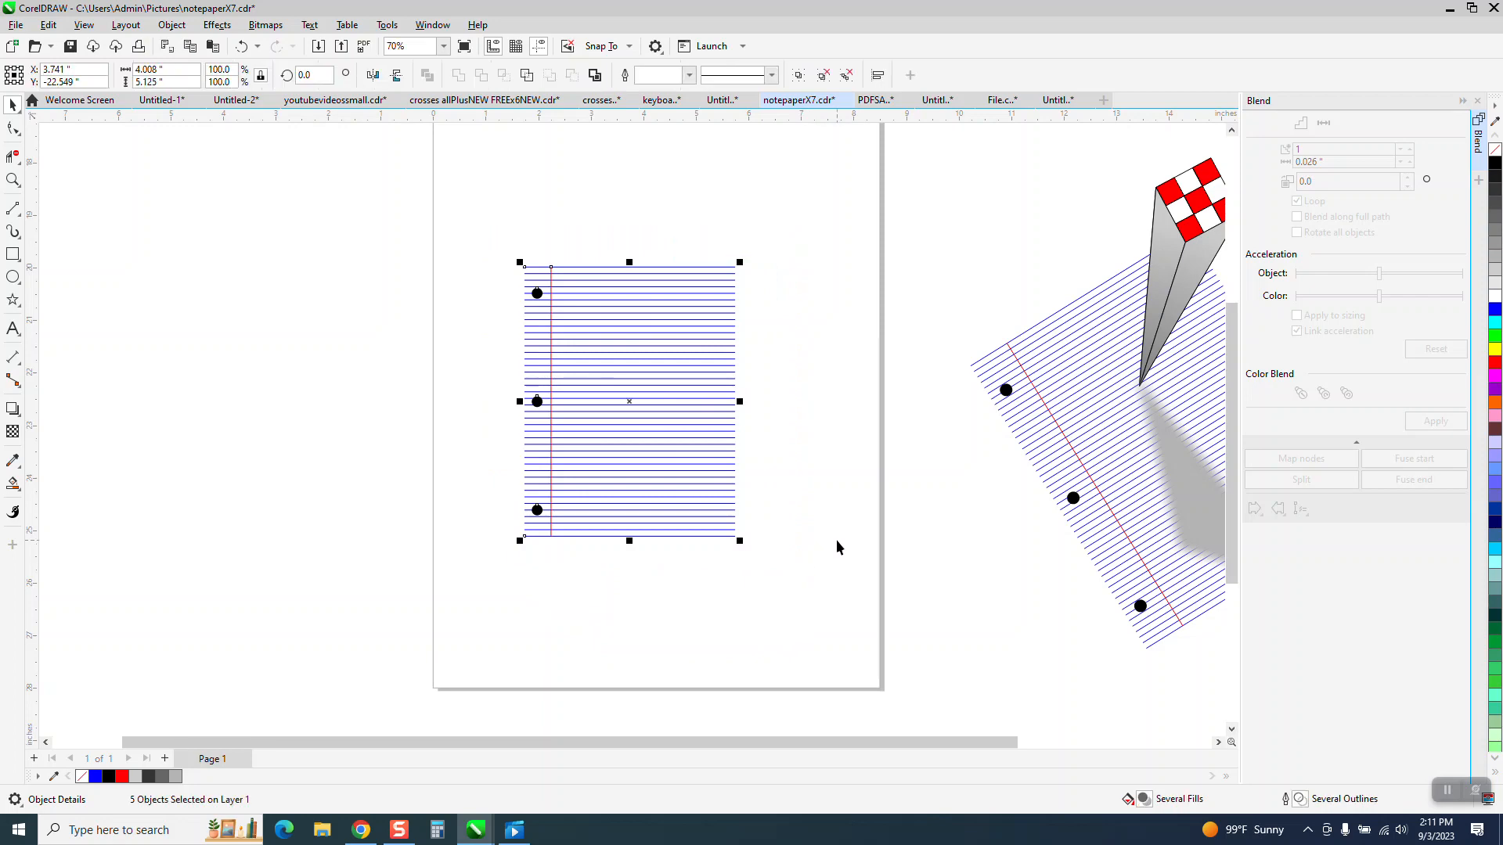
key("ctrl+g")
left_click(629, 400)
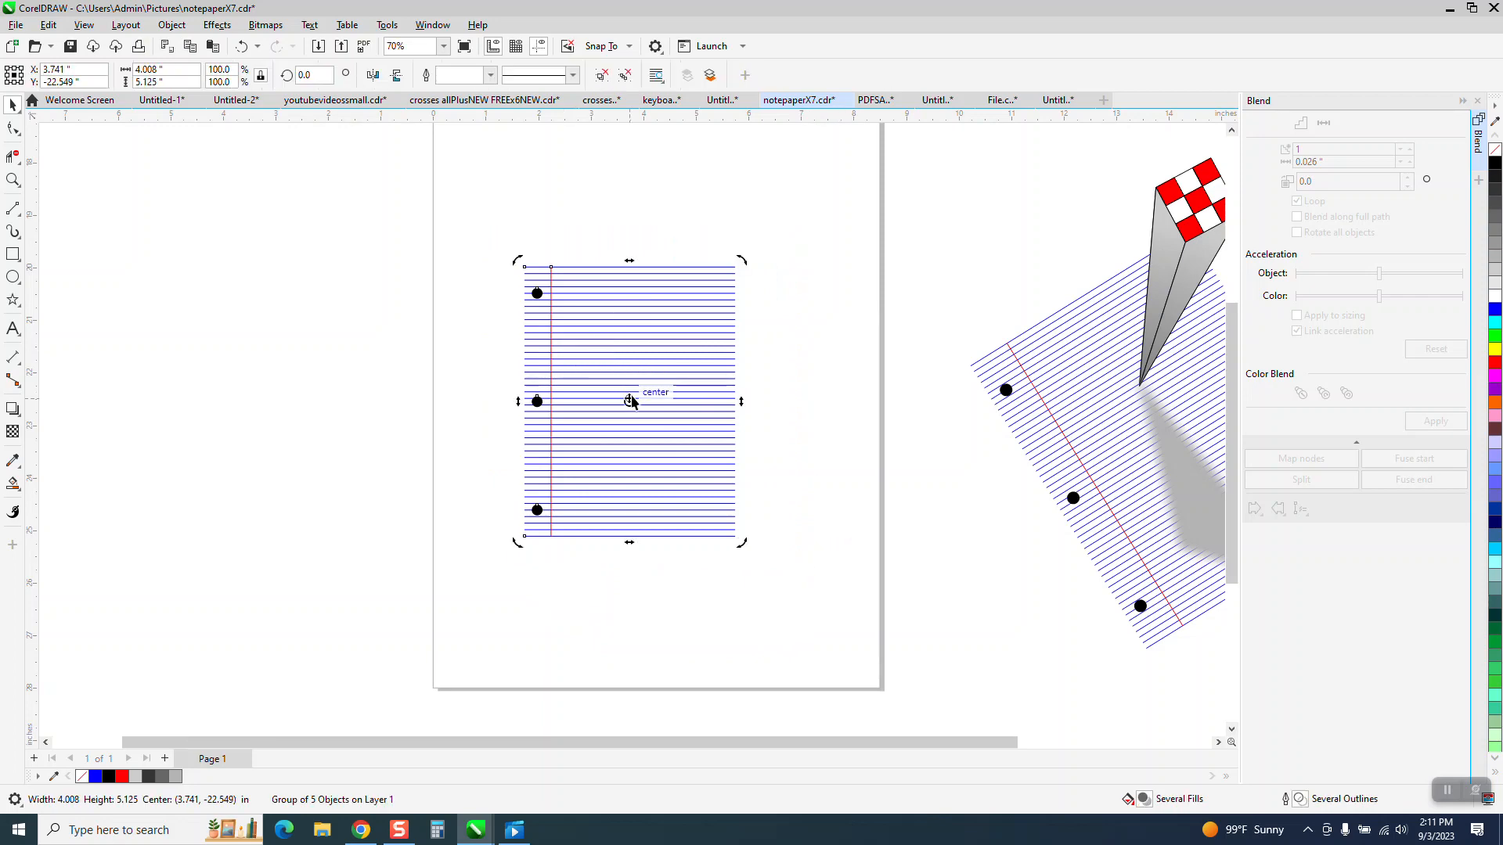
left_click_drag(741, 259, 649, 213)
left_click(693, 432)
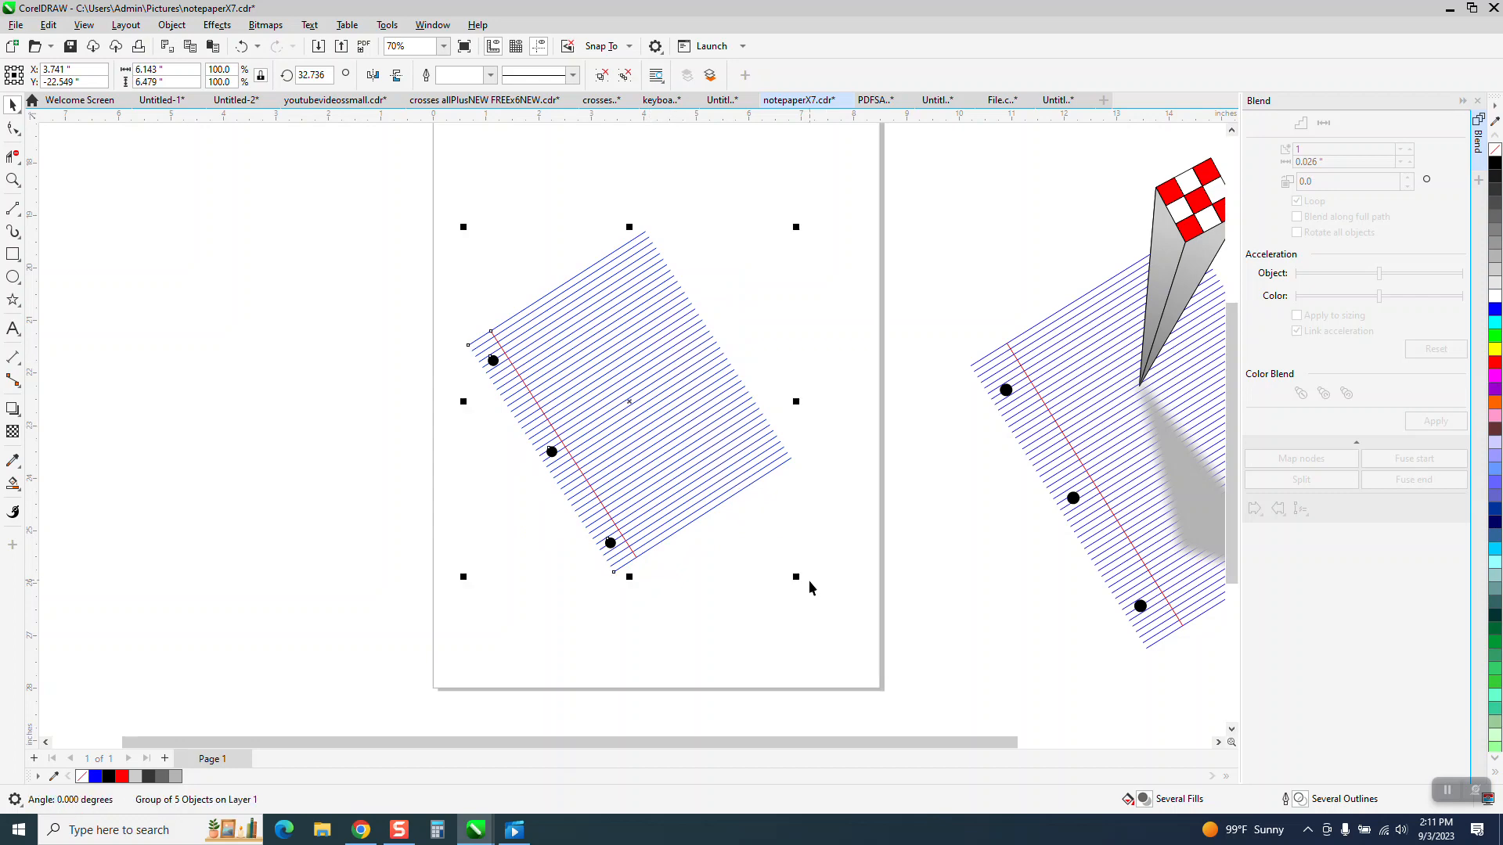
Step: Enlarge the rotated notepaper to about 120% and reposition it on the page
left_click_drag(796, 576, 855, 646)
left_click_drag(696, 479, 691, 443)
scroll(257, 552, "down", 1)
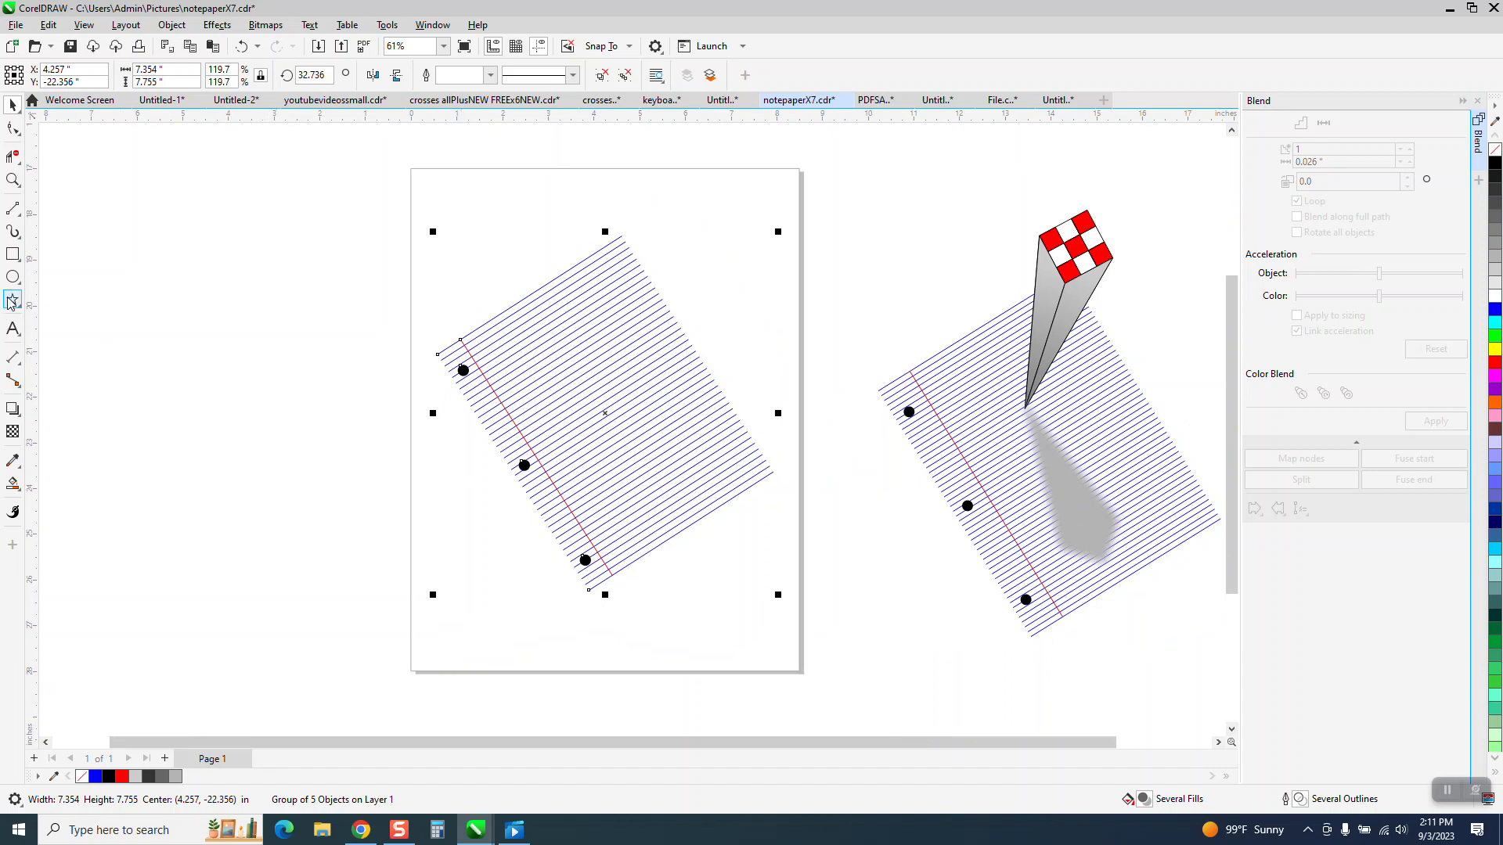
Step: Try drawing a square about 0.87 inches wide above the notepaper's right side and delete it
left_click(12, 254)
left_click_drag(756, 207, 714, 249)
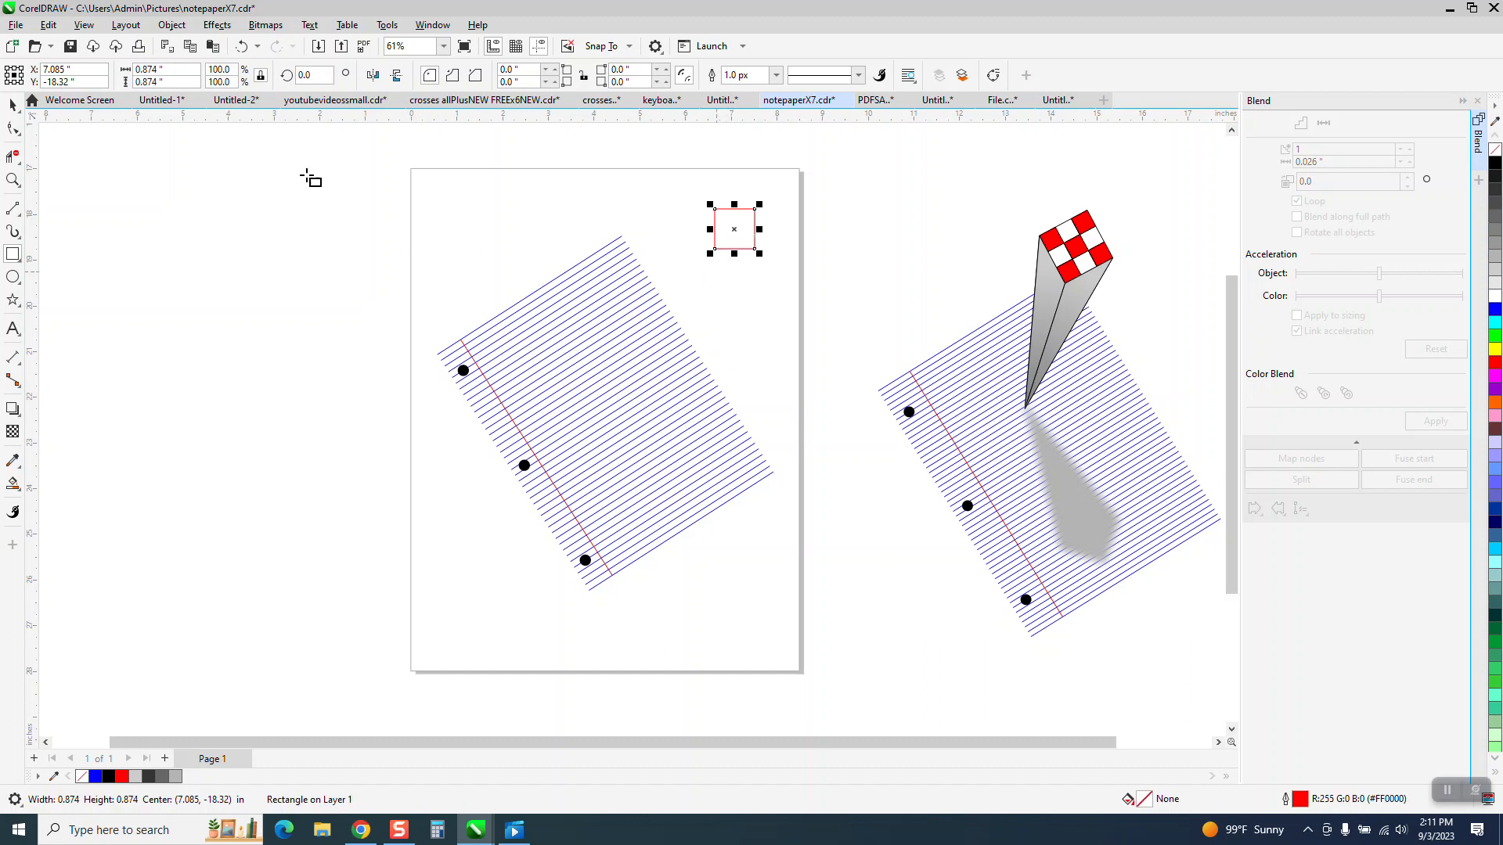
key("Delete")
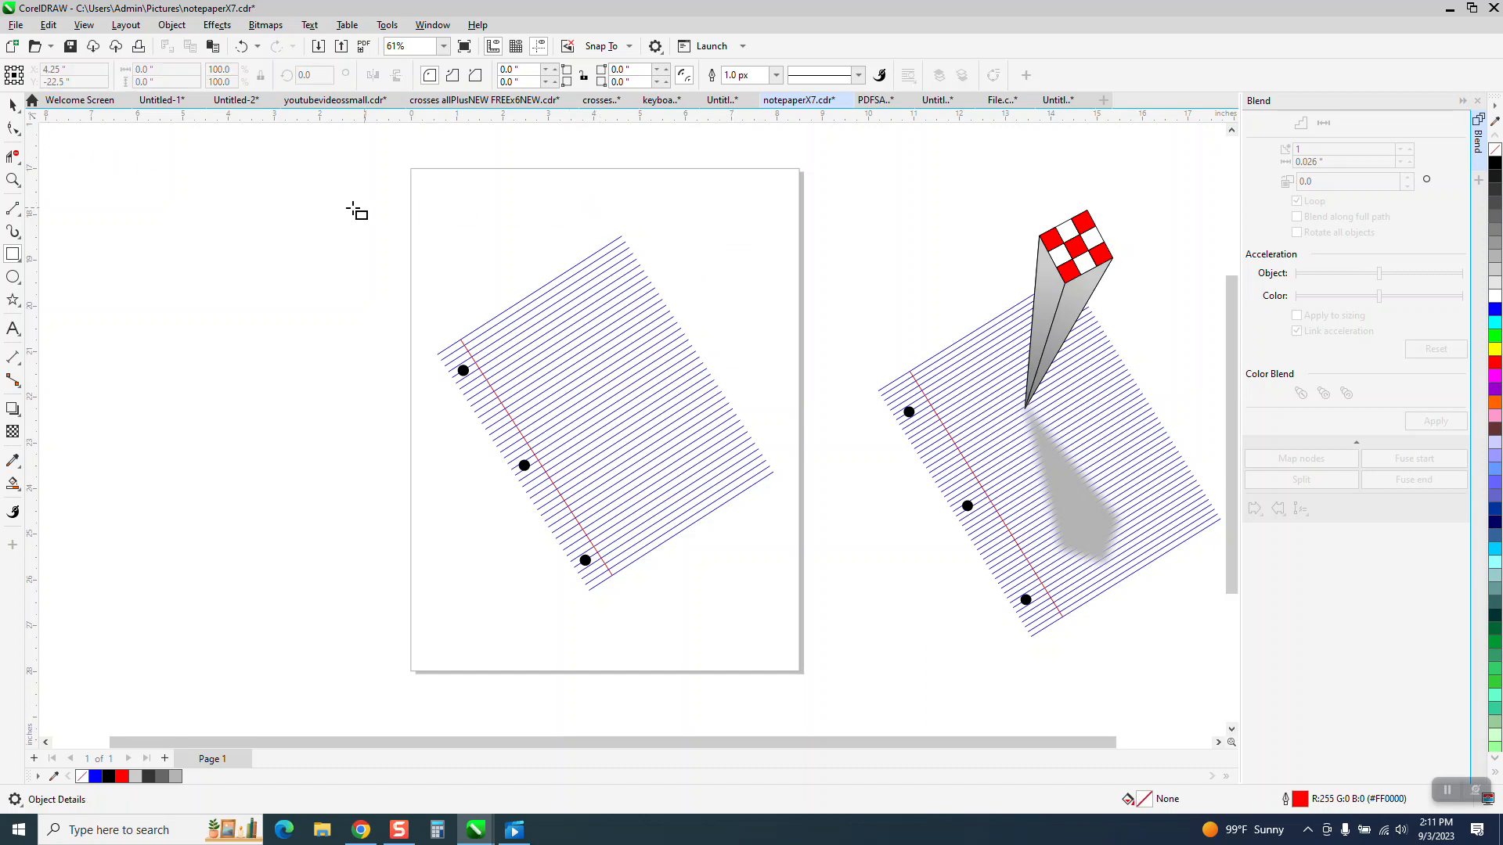
Step: Draw a small square above the notepaper near the top of the page and size it to 0.5 by 0.5 inches
left_click_drag(708, 207, 674, 240)
left_click(141, 71)
type("0.5")
key("Return")
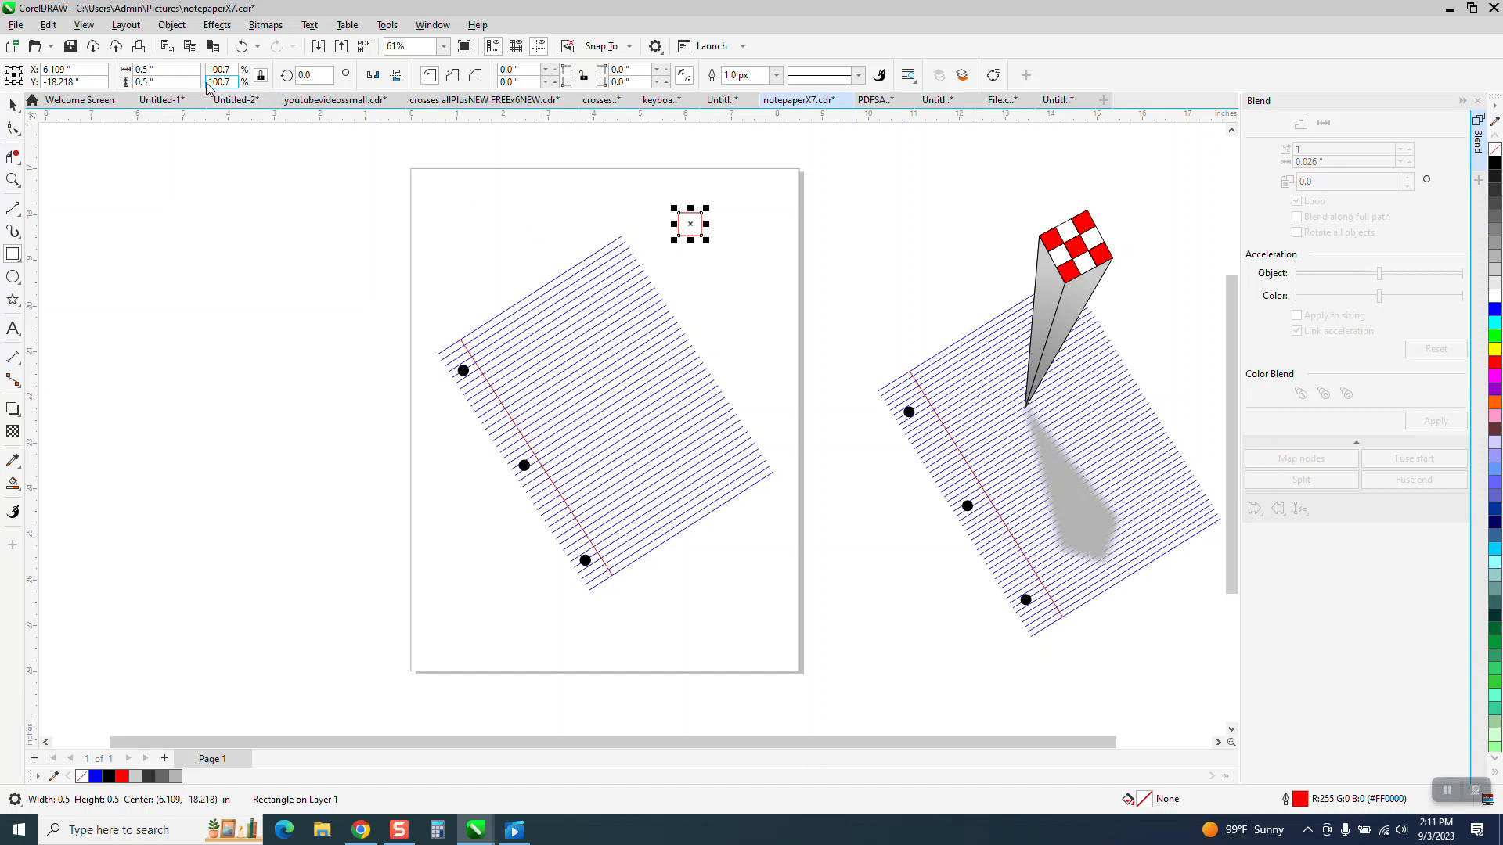
Step: Resize the small square above the notepaper to 0.25 by 0.25 inches
left_click(173, 71)
type(".25")
key("Return")
left_click(14, 178)
left_click_drag(614, 213, 814, 282)
left_click(12, 108)
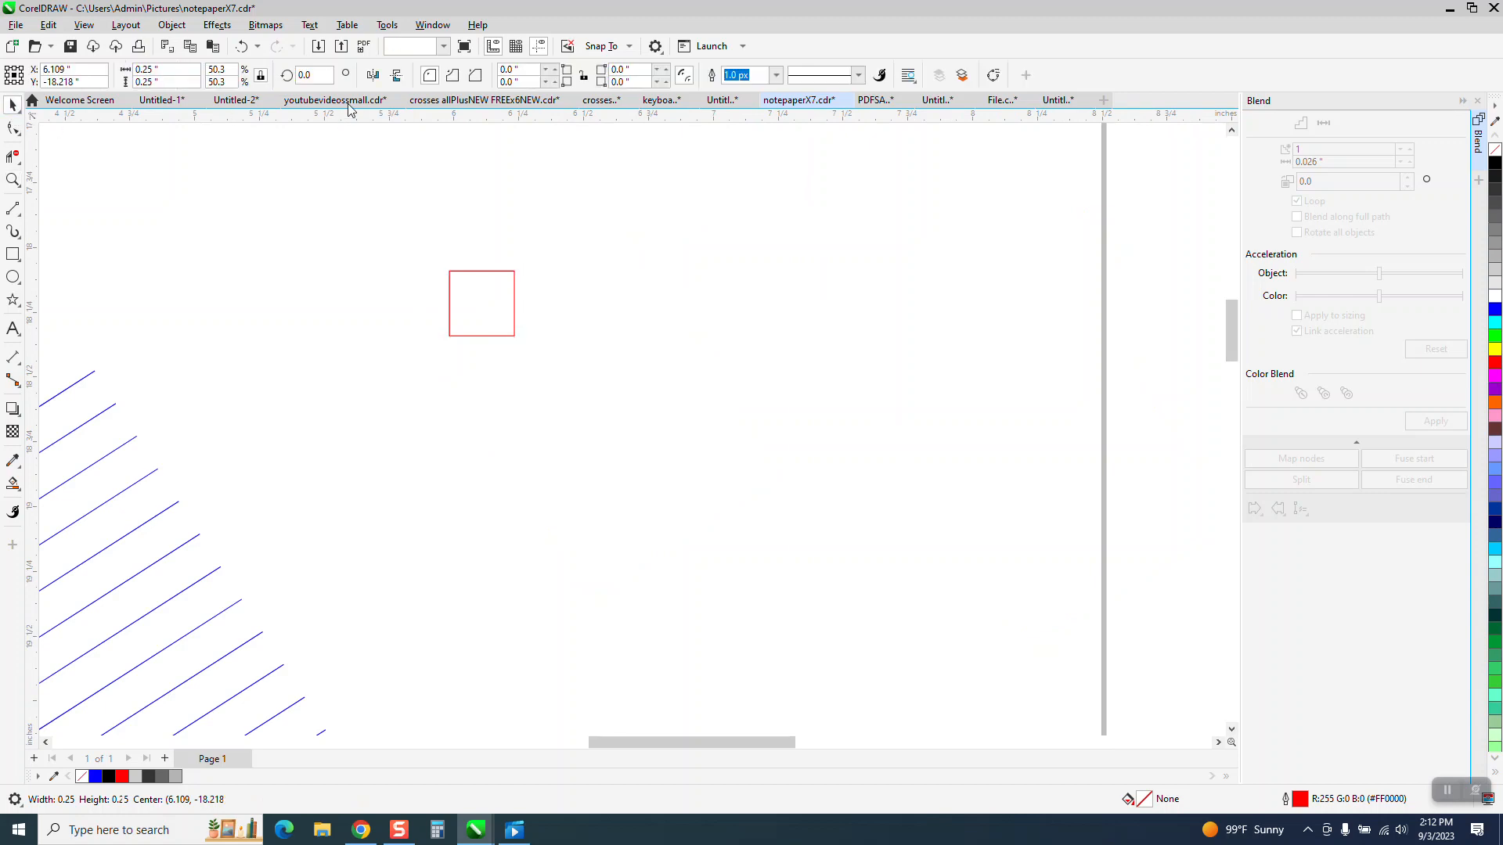
Step: Set the nudge distance to 0.25 inches and duplicate the square twice to the right to make a row of three
key("Escape")
left_click_drag(547, 77, 509, 80)
key("BackSpace")
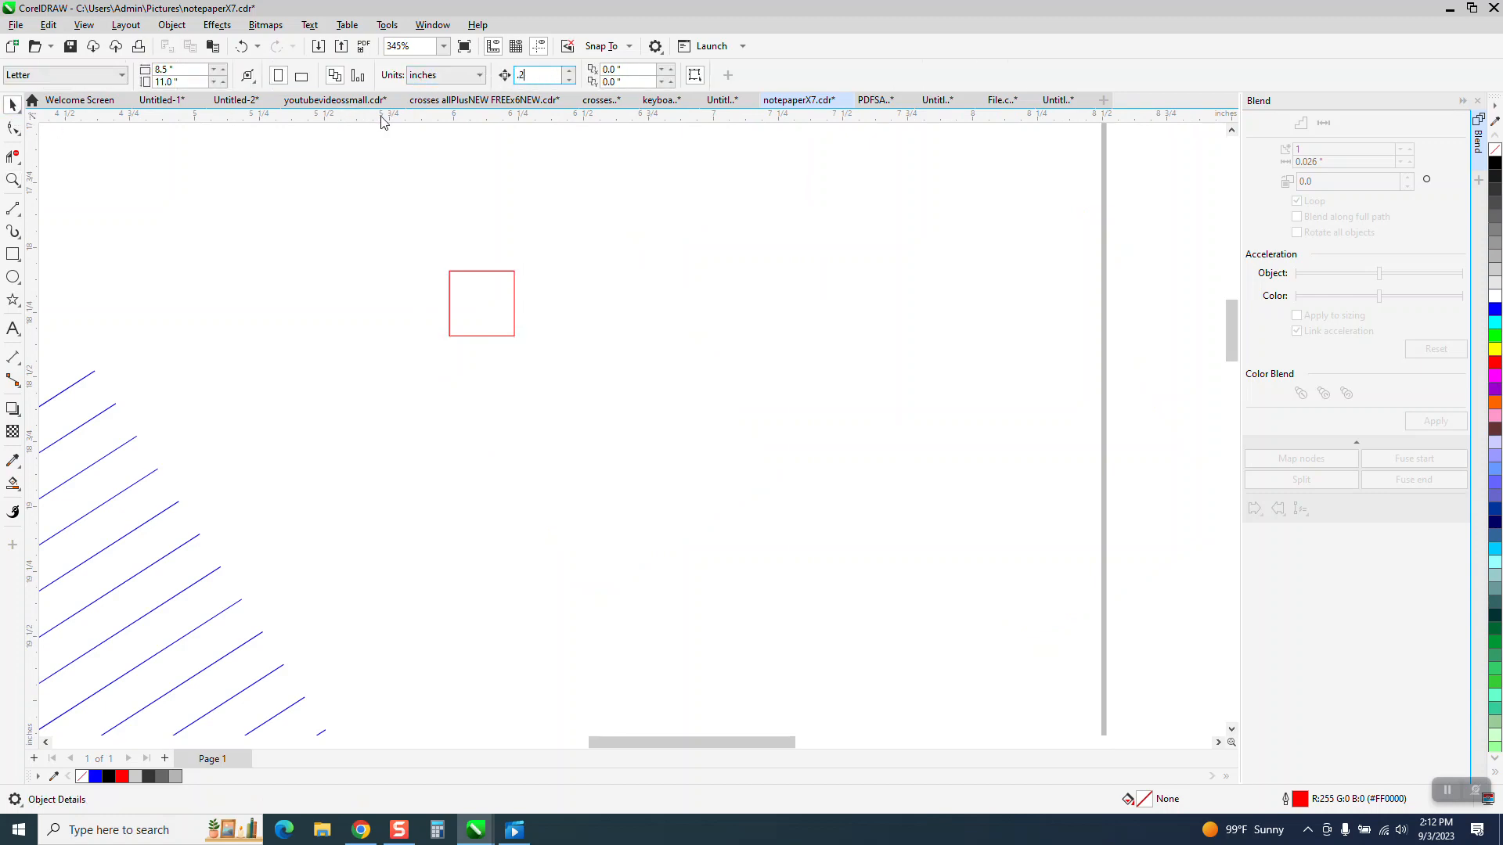
key("Return")
left_click(453, 327)
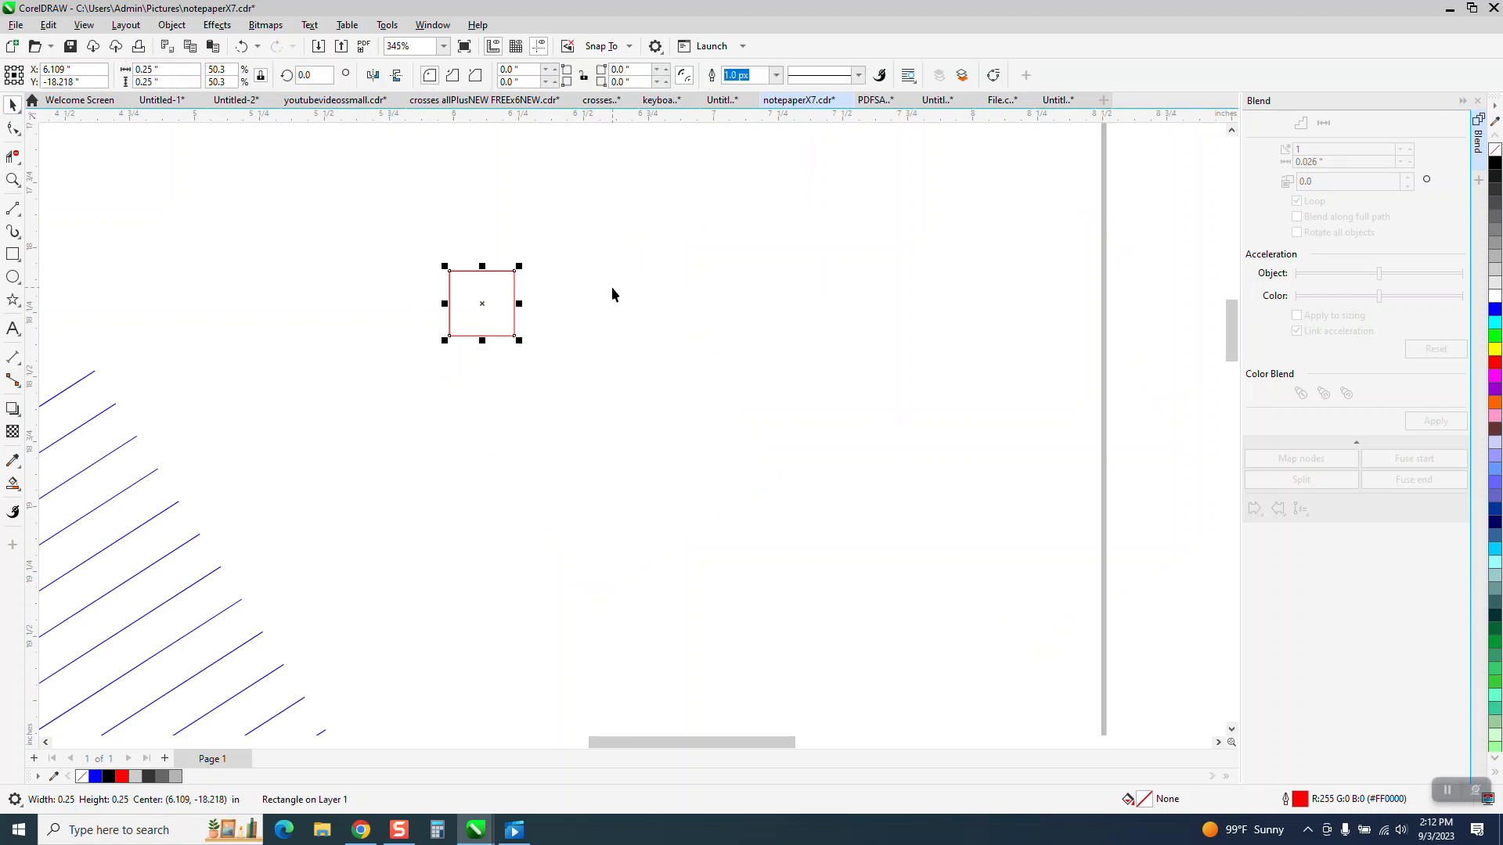
key("ctrl+d")
key("Right")
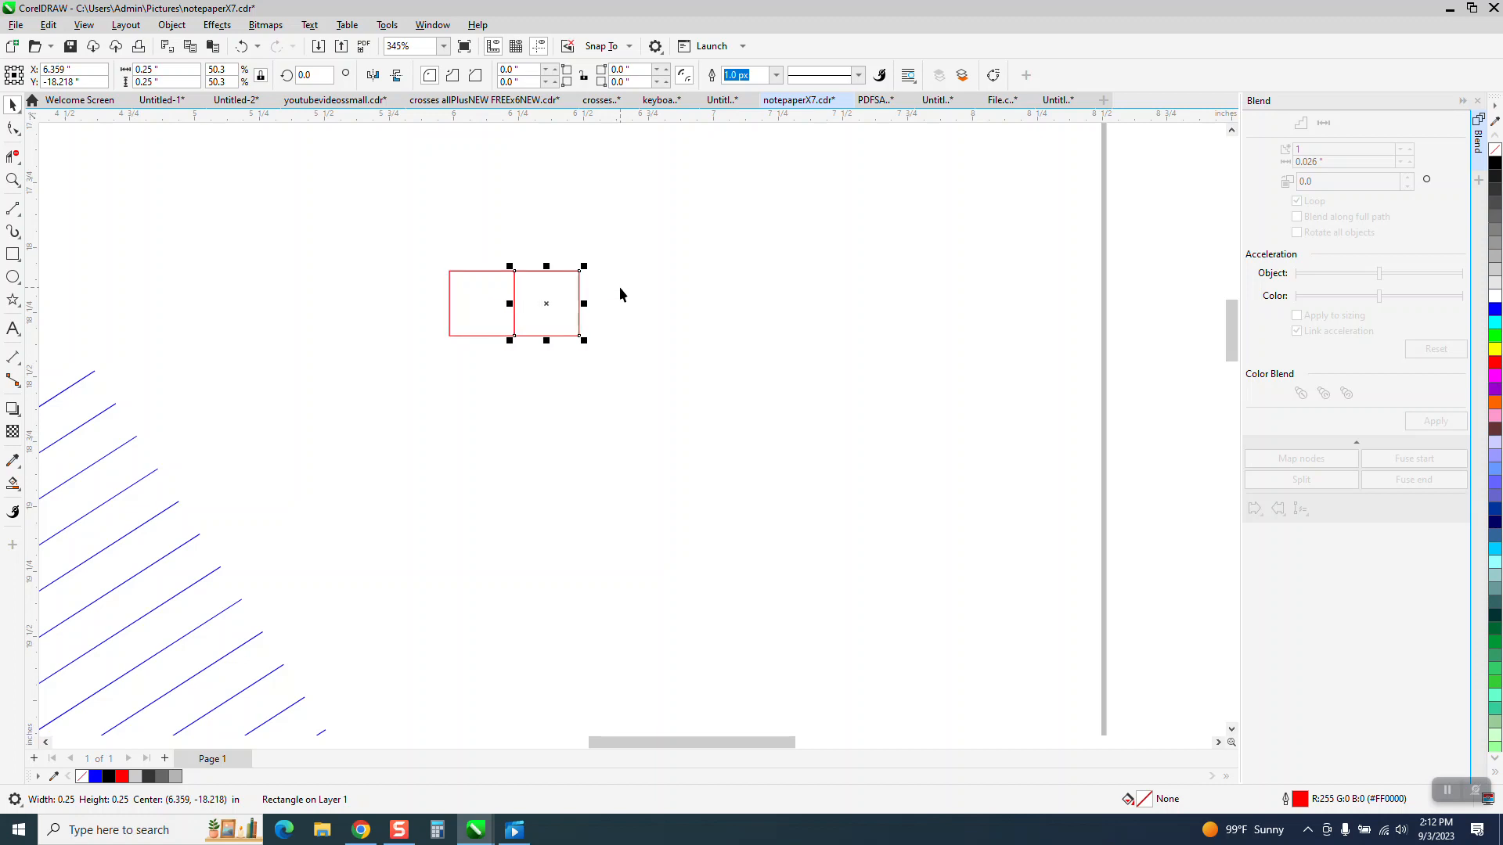
key("ctrl+d")
key("Right")
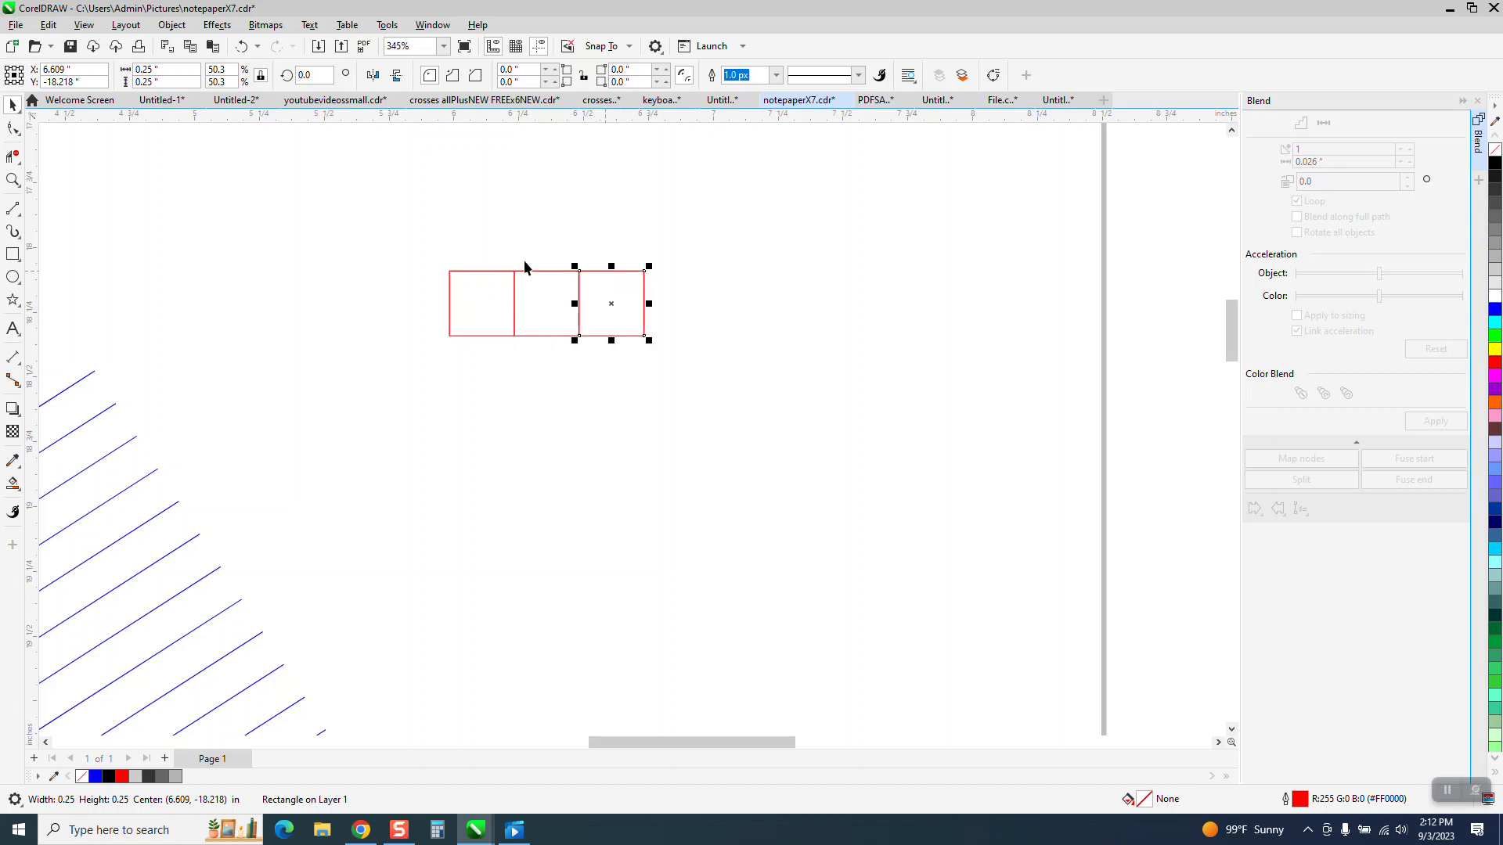
Step: Duplicate the row of squares downward twice to build a 3-by-3 grid and make all its outlines black
key("ctrl+a")
key("ctrl+d")
key("Down")
key("ctrl+d")
key("Down")
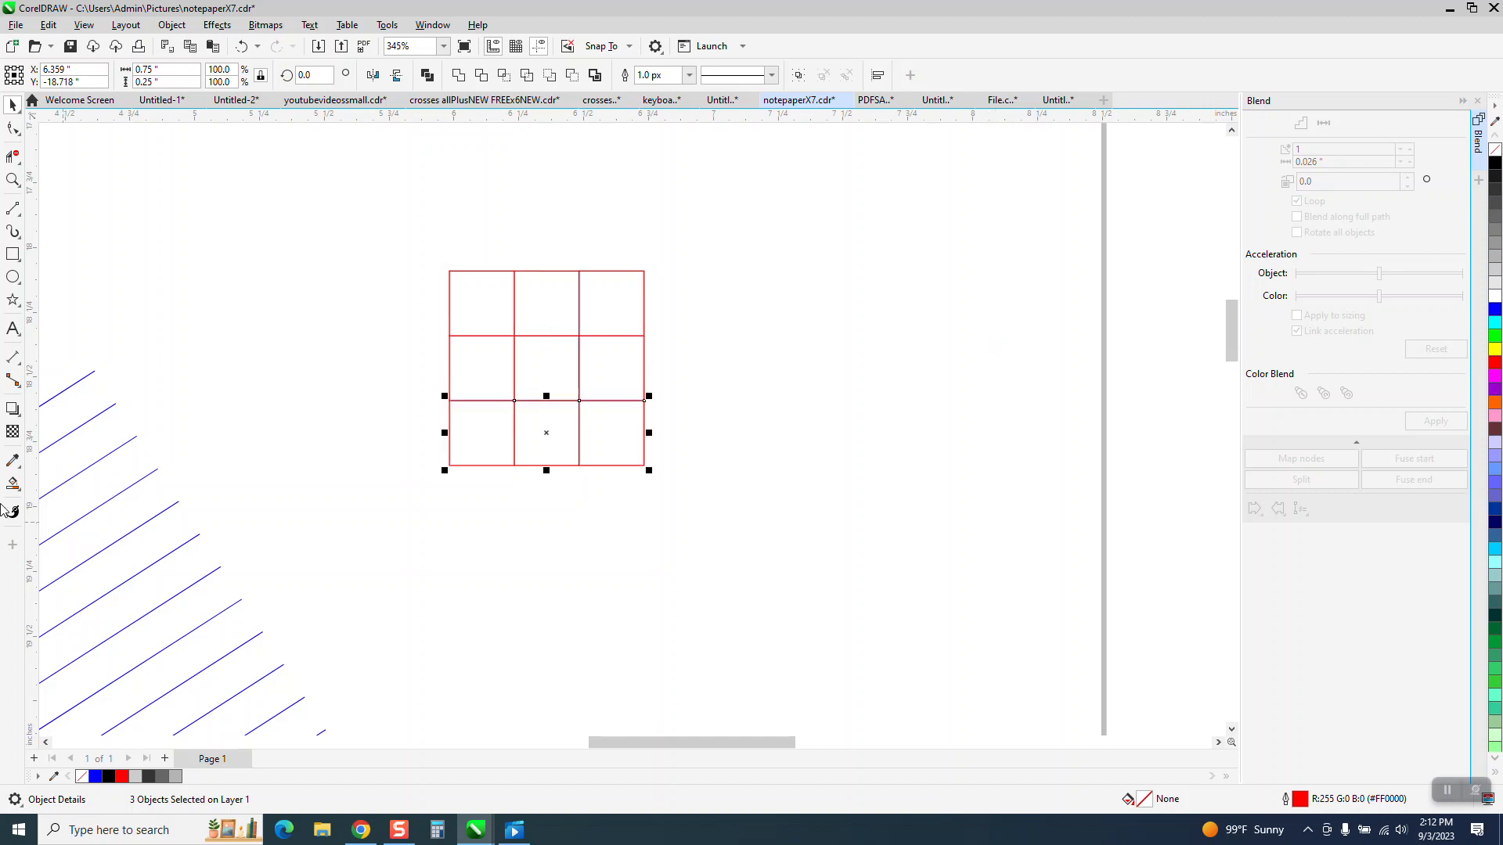
key("ctrl+a")
right_click(1495, 165)
Step: Fill the grid's four corner squares and center square with red from the RGB palette using Smart Fill
left_click(12, 484)
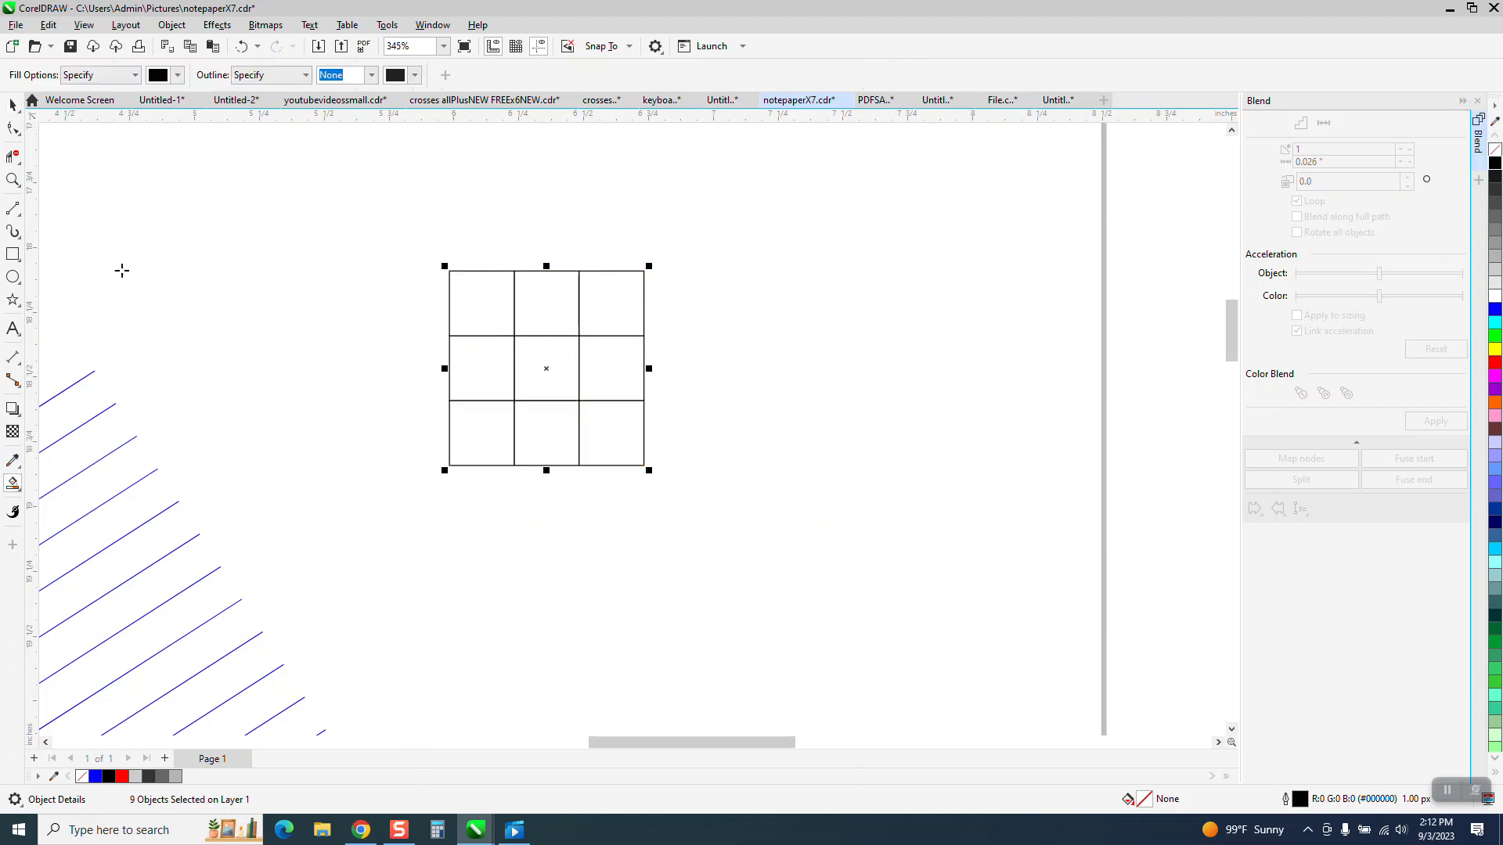
left_click(178, 75)
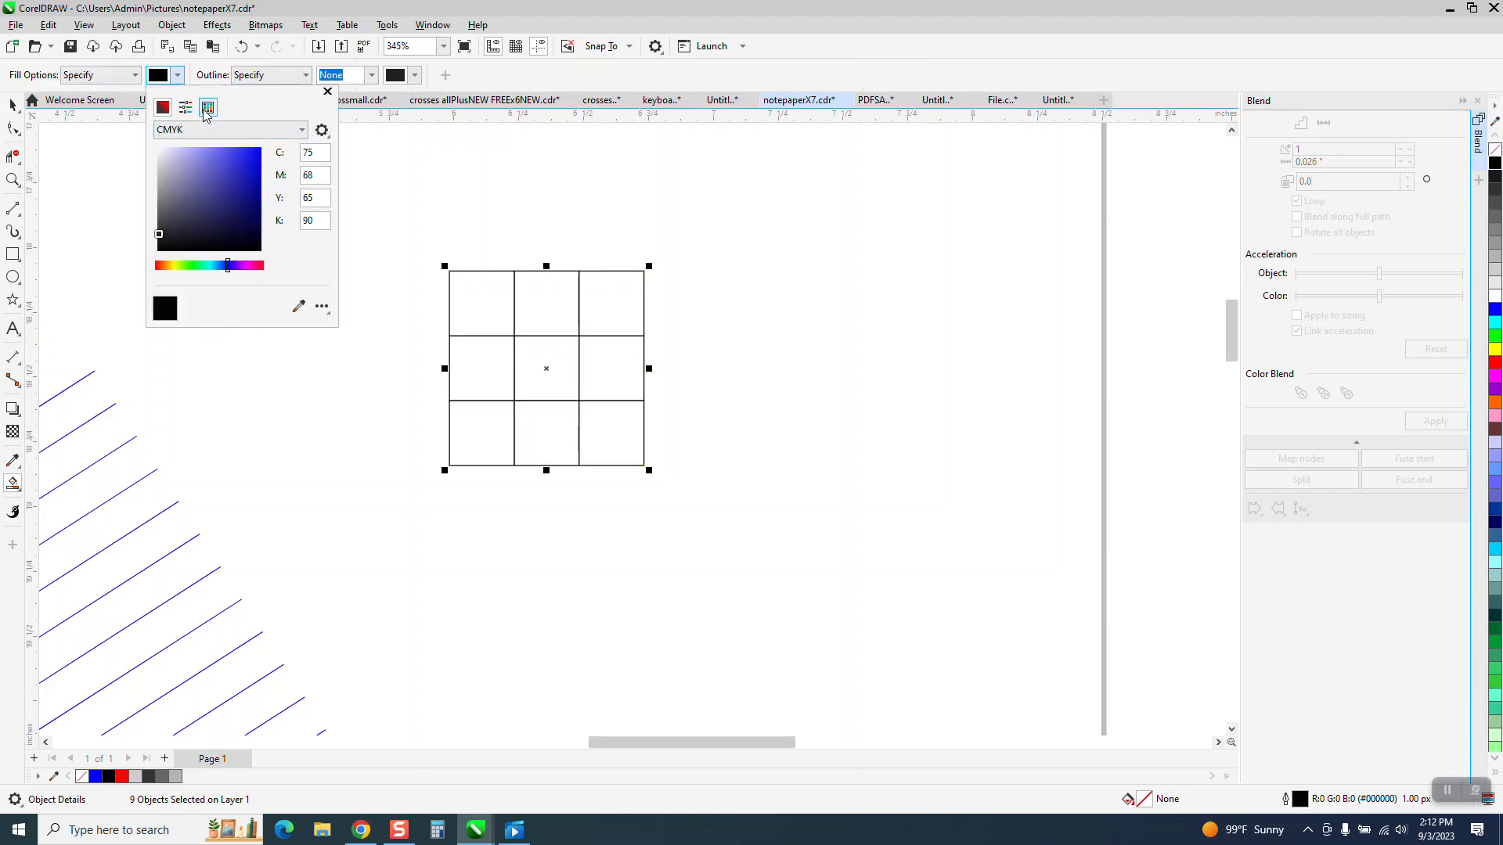
left_click(302, 130)
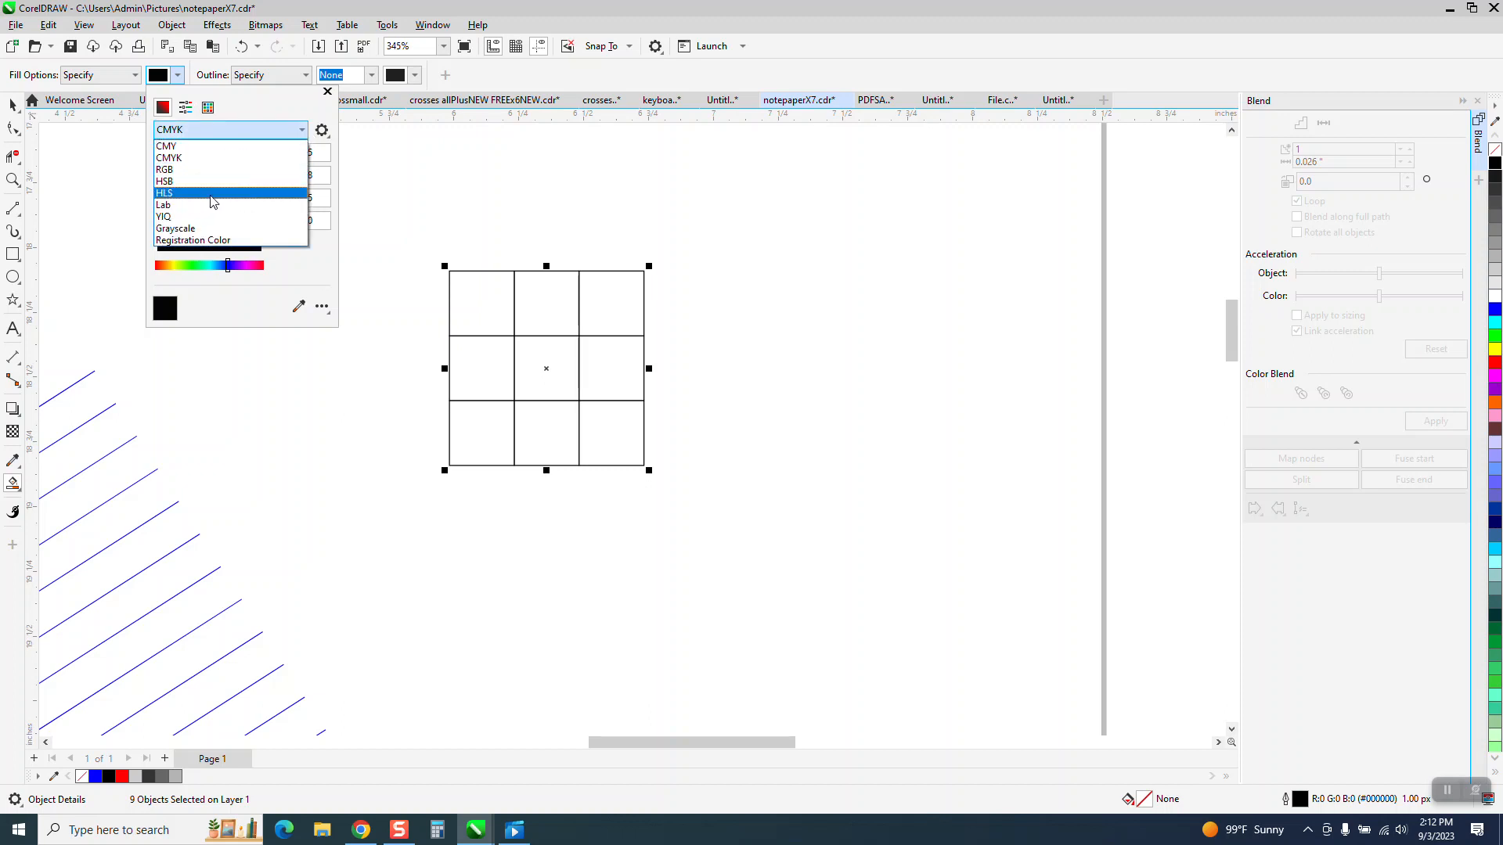
left_click(205, 169)
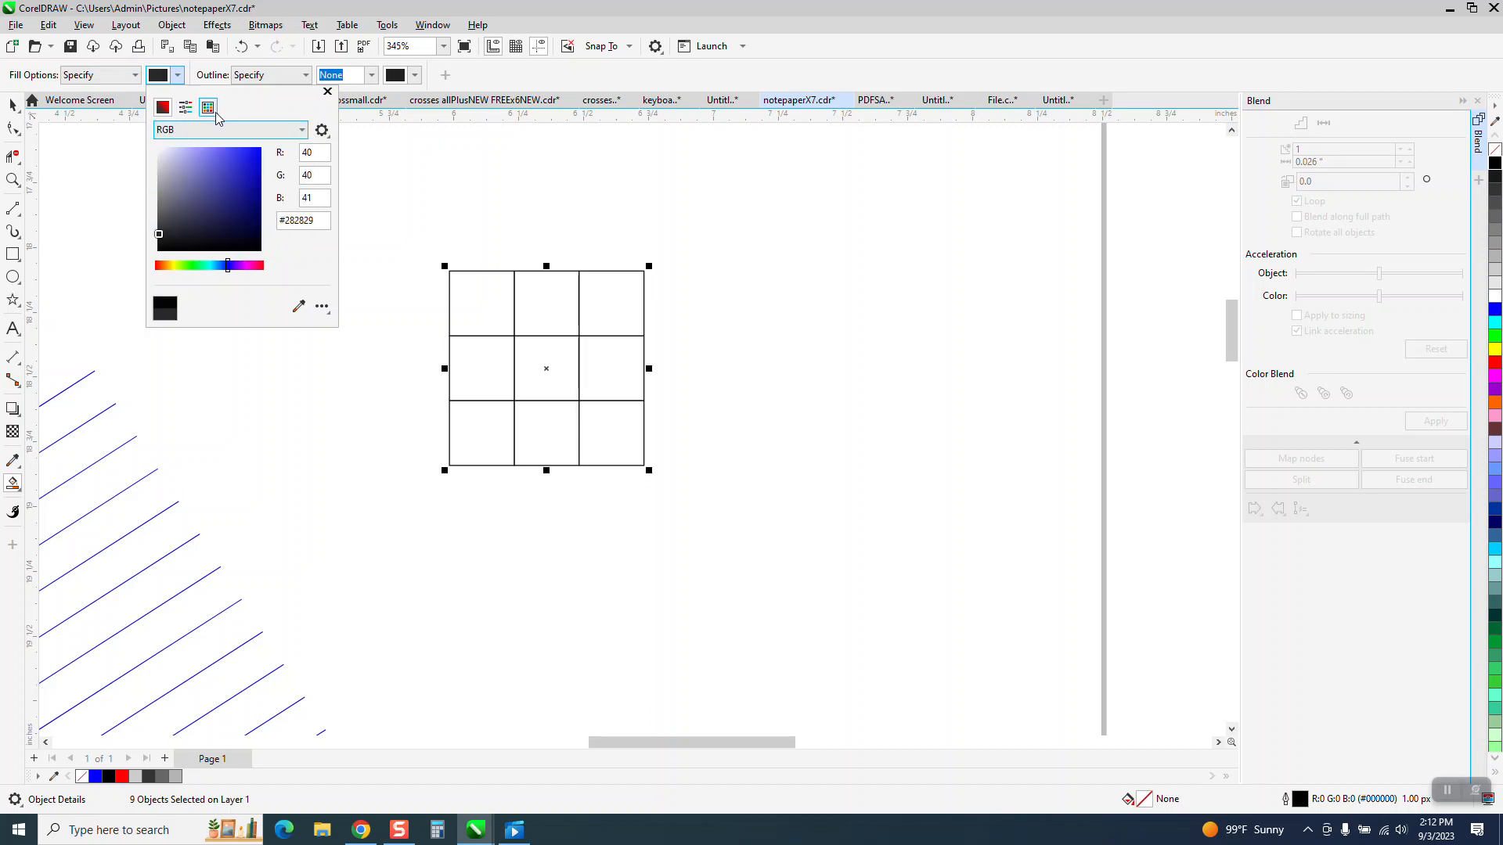
left_click(216, 110)
left_click(302, 174)
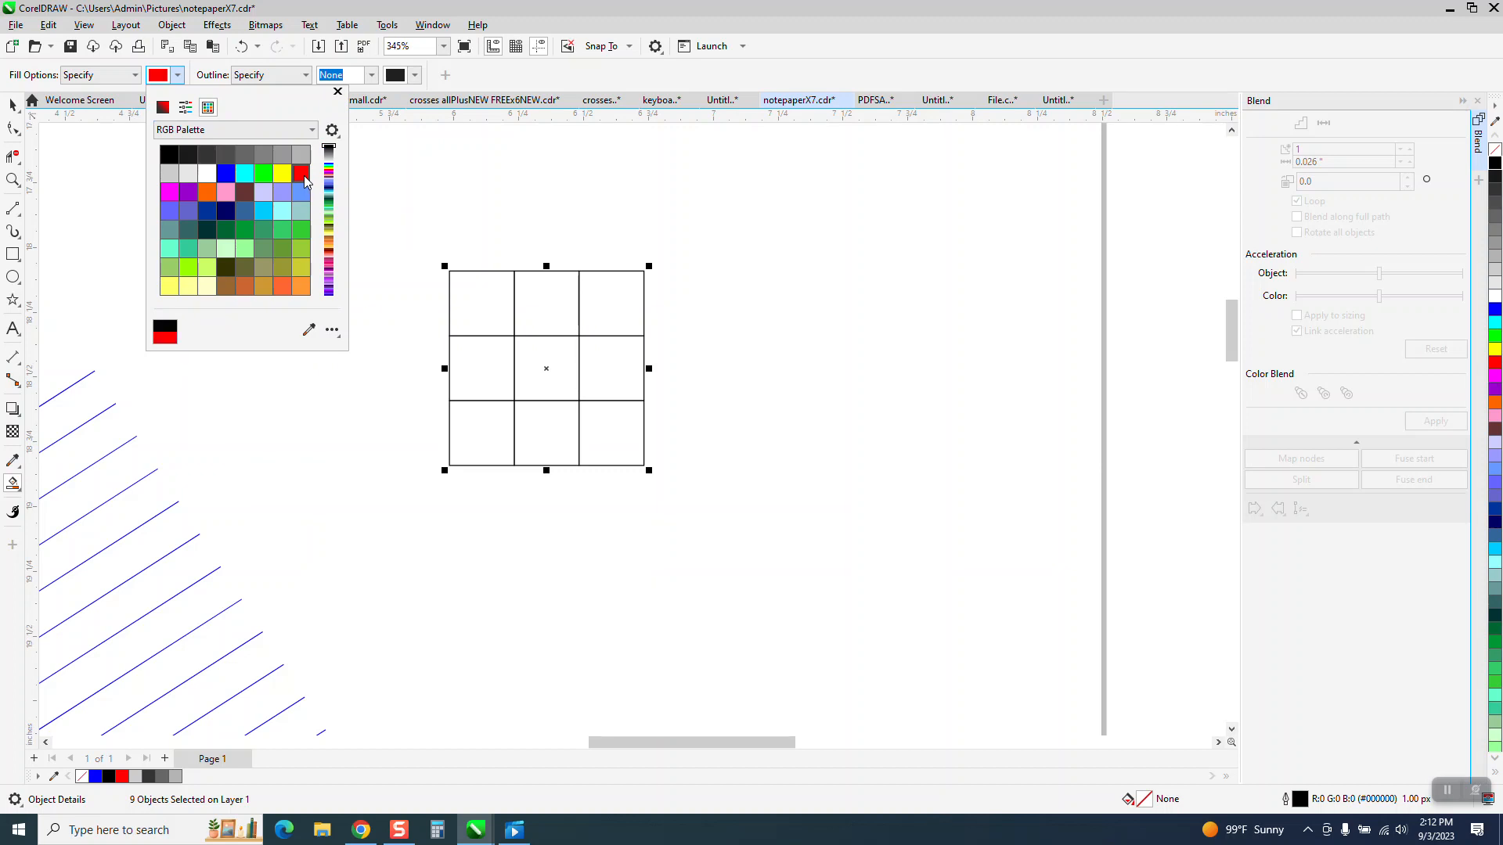
left_click(476, 300)
left_click(495, 315)
left_click(548, 368)
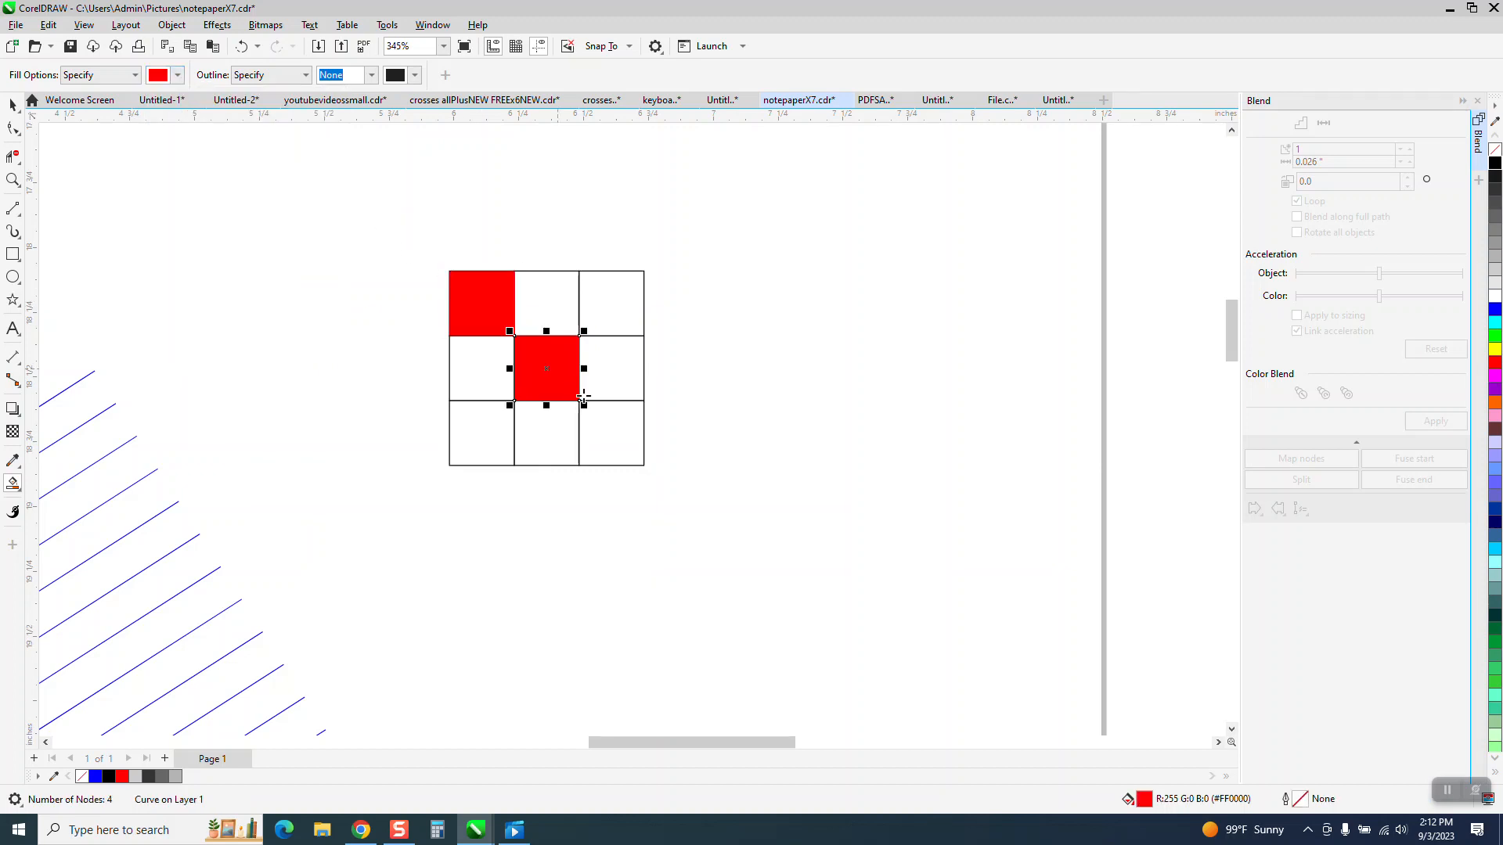
left_click(611, 433)
left_click(614, 310)
left_click(503, 422)
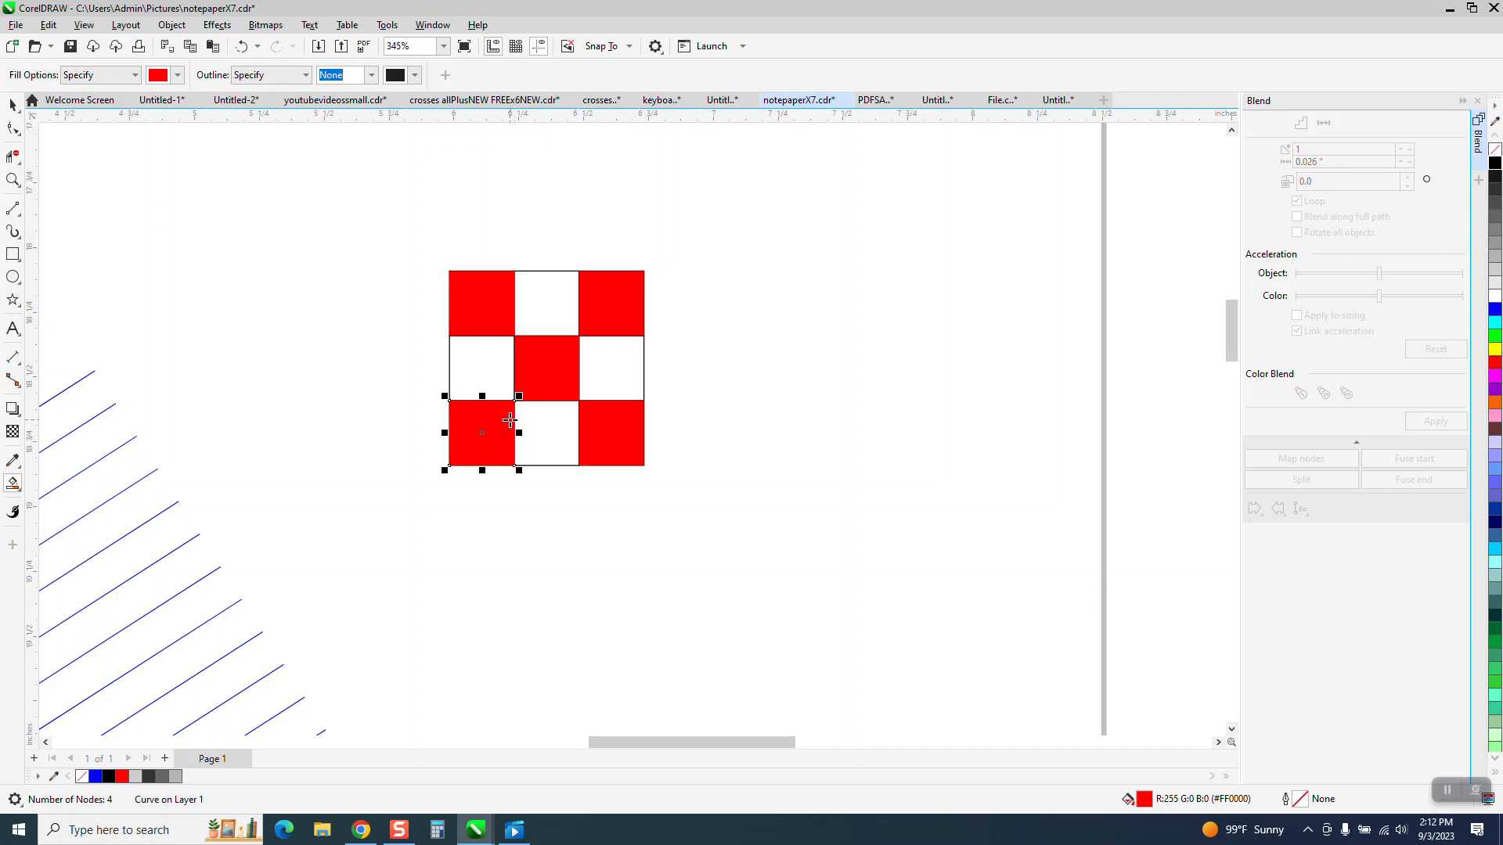
Step: Group all the checkerboard pieces and rotate the group about 27.7 degrees counterclockwise
left_click(14, 105)
left_click_drag(385, 235, 720, 519)
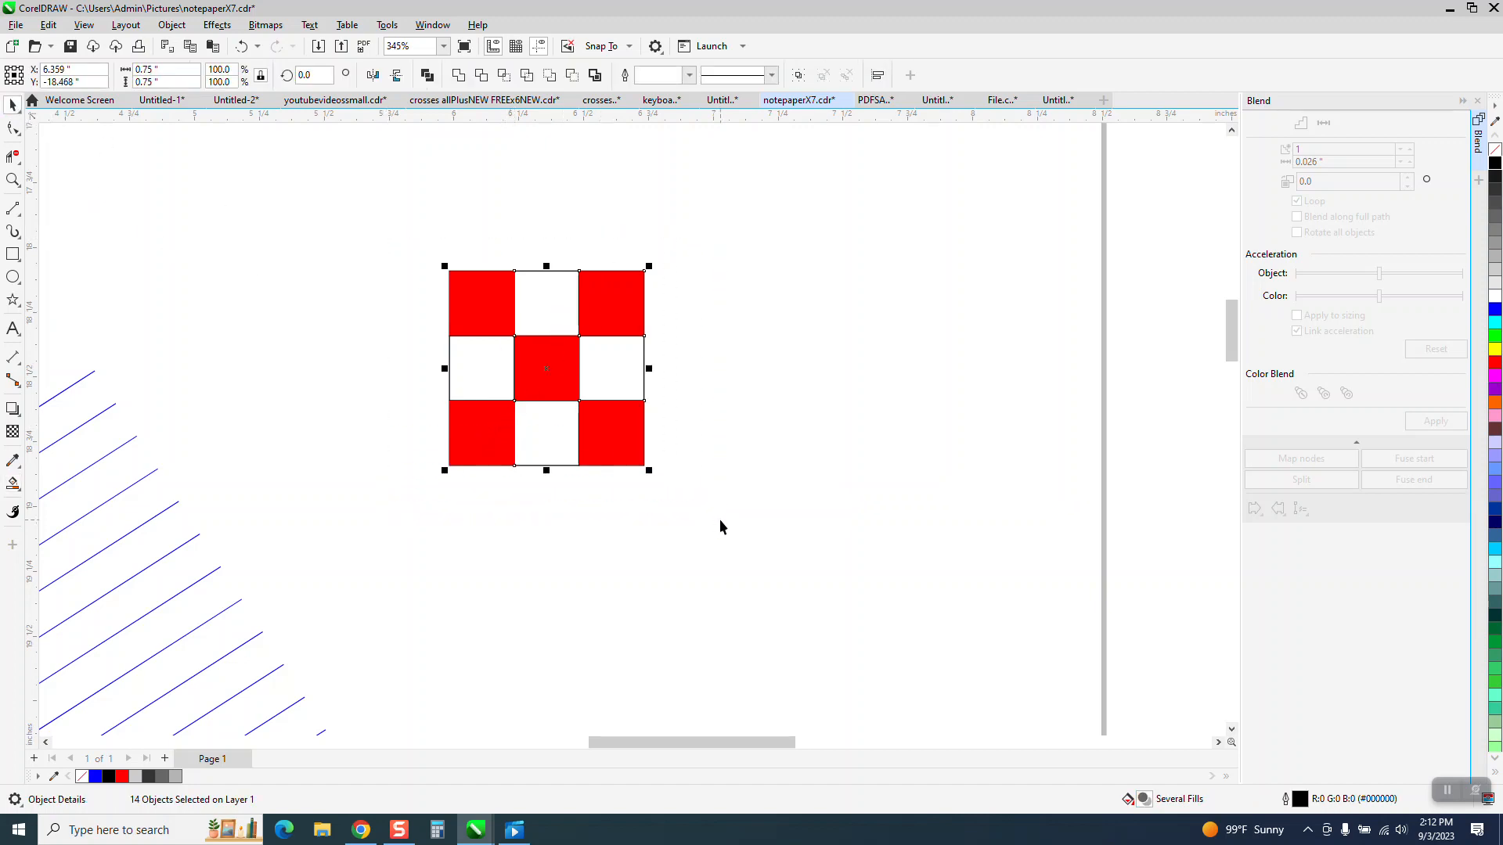
key("ctrl+g")
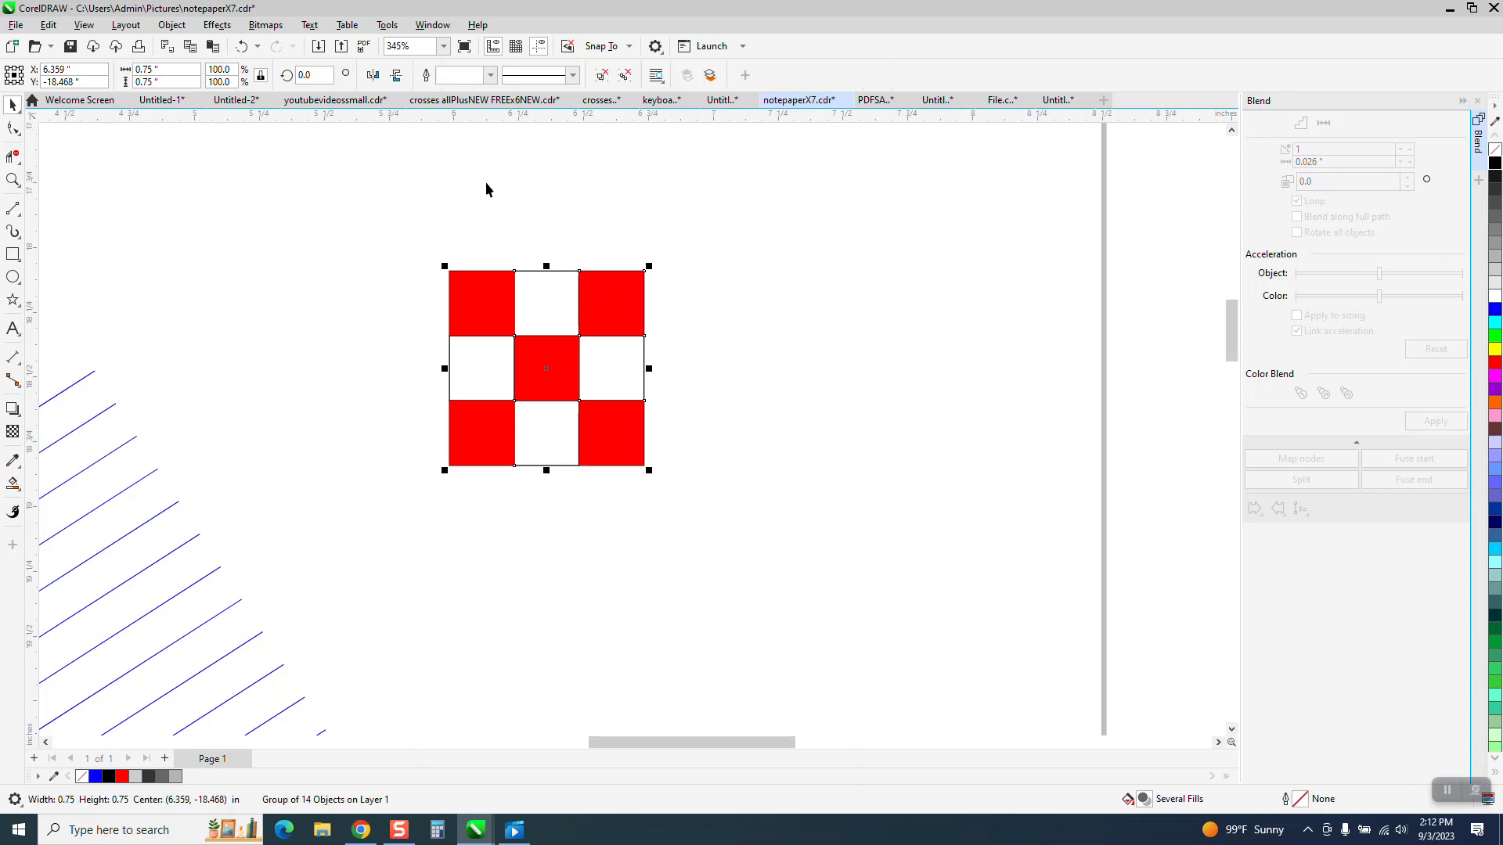
left_click(618, 348)
left_click_drag(648, 263, 593, 221)
scroll(736, 274, "down", 5)
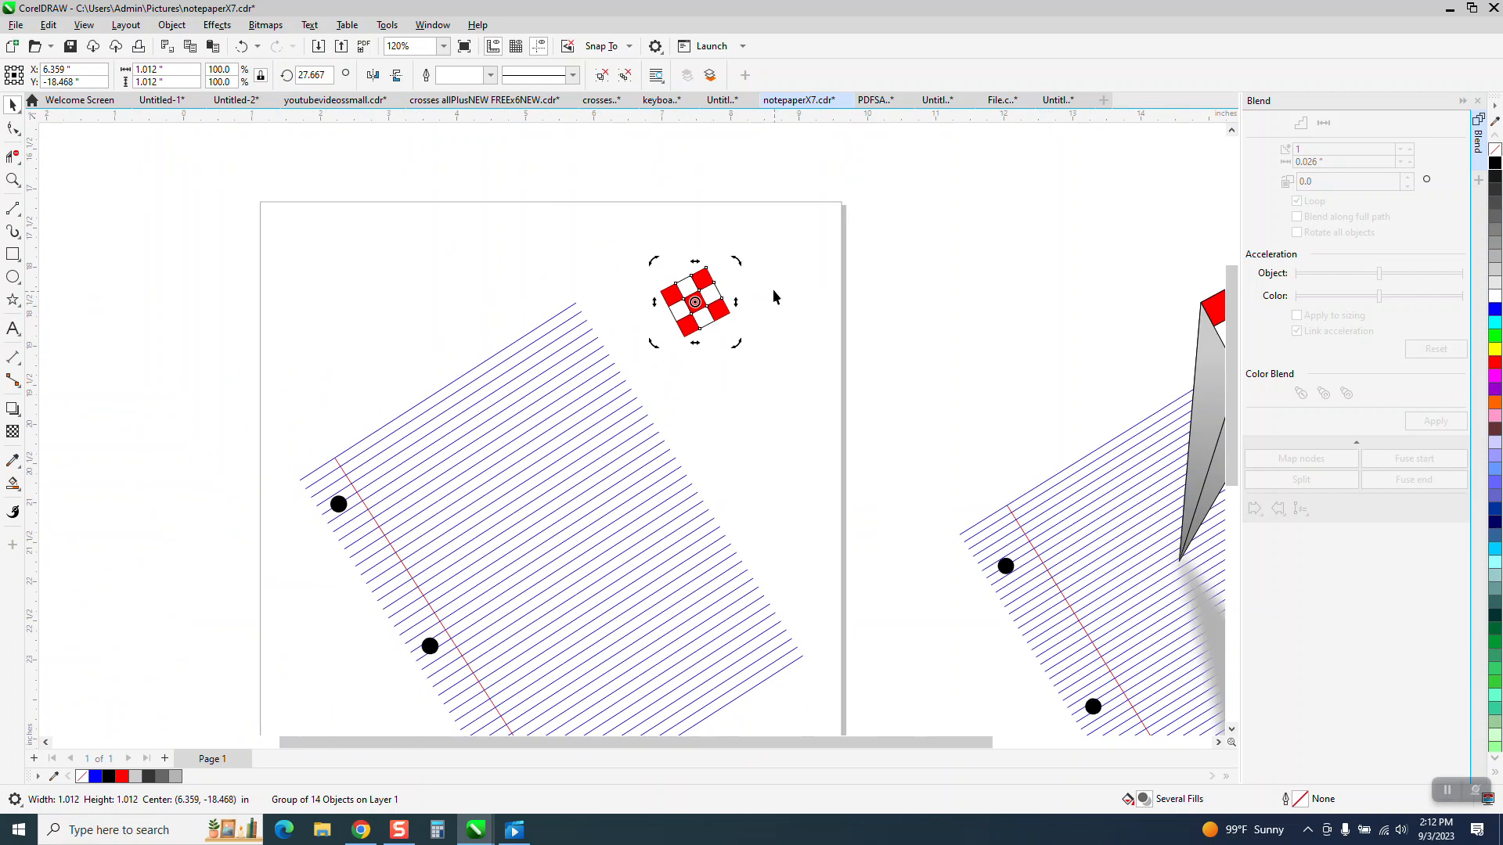
Step: Enlarge the checkerboard to about 135% and position it above the notepaper, across the page's top edge
left_click(700, 297)
left_click_drag(700, 297, 631, 266)
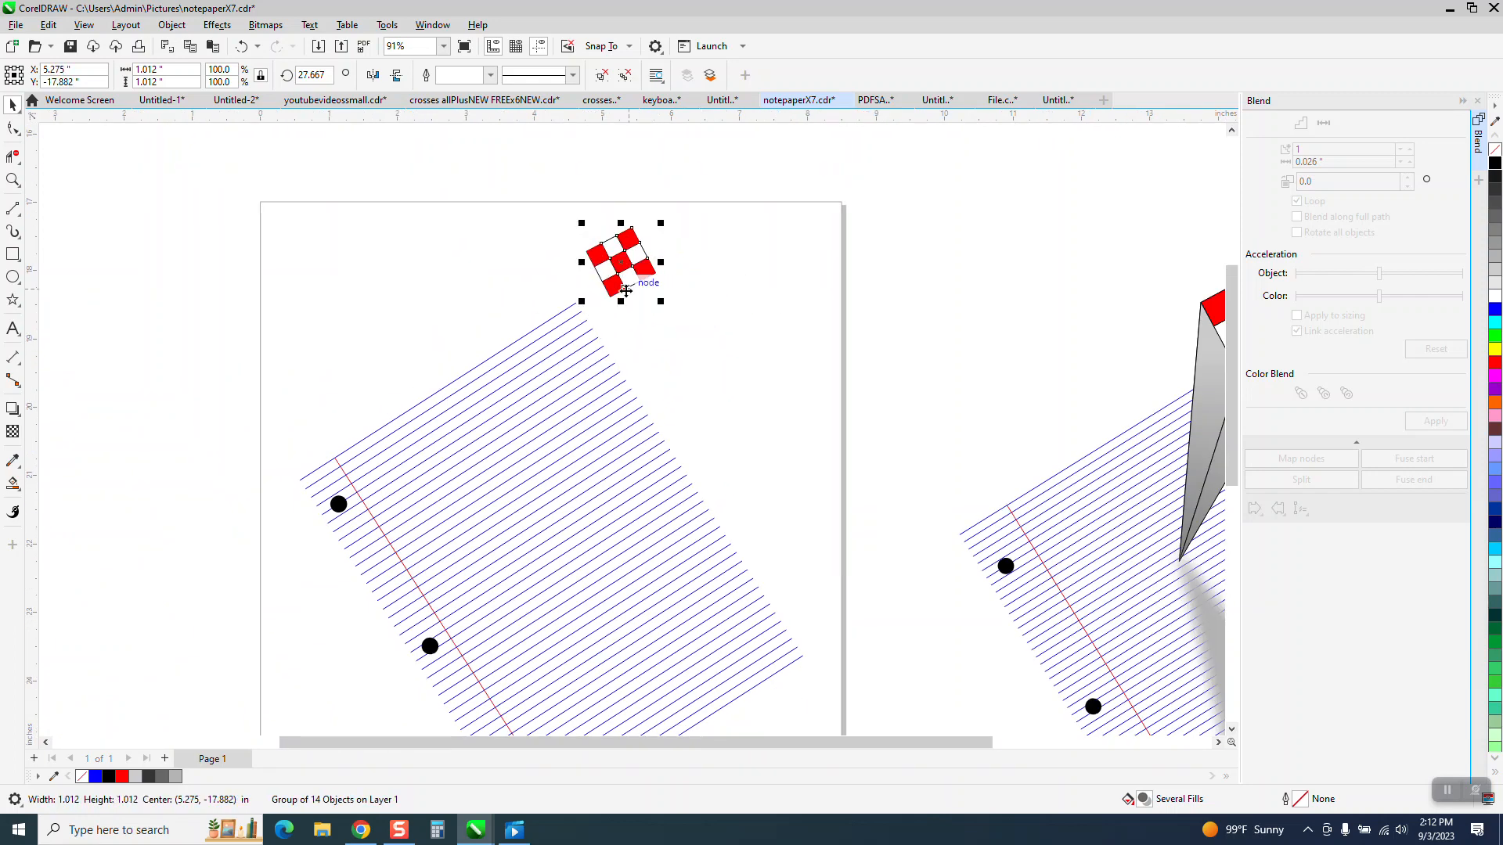
scroll(610, 354, "down", 1)
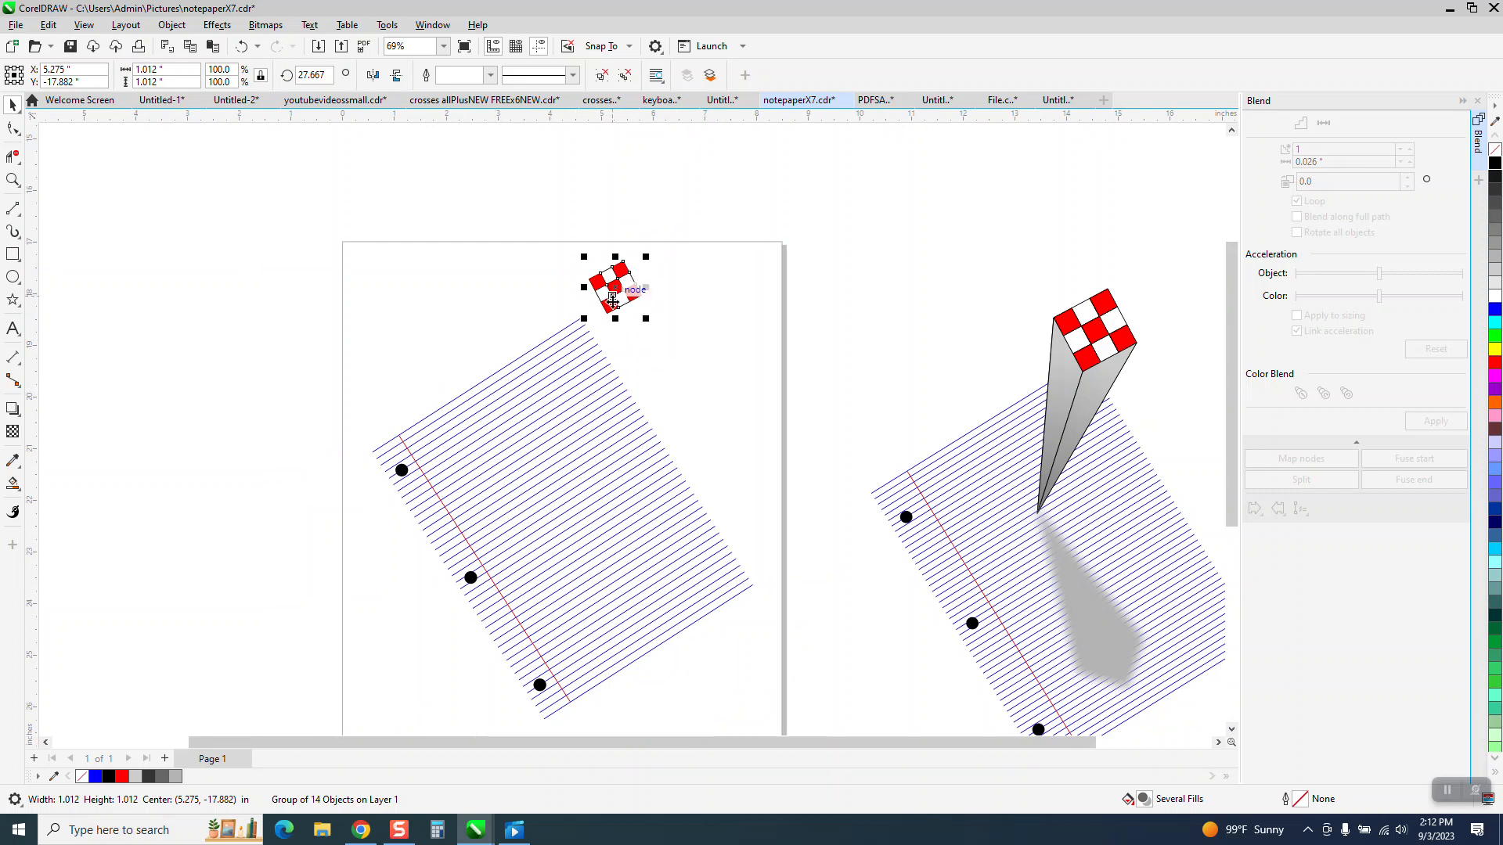
left_click_drag(649, 323, 615, 259)
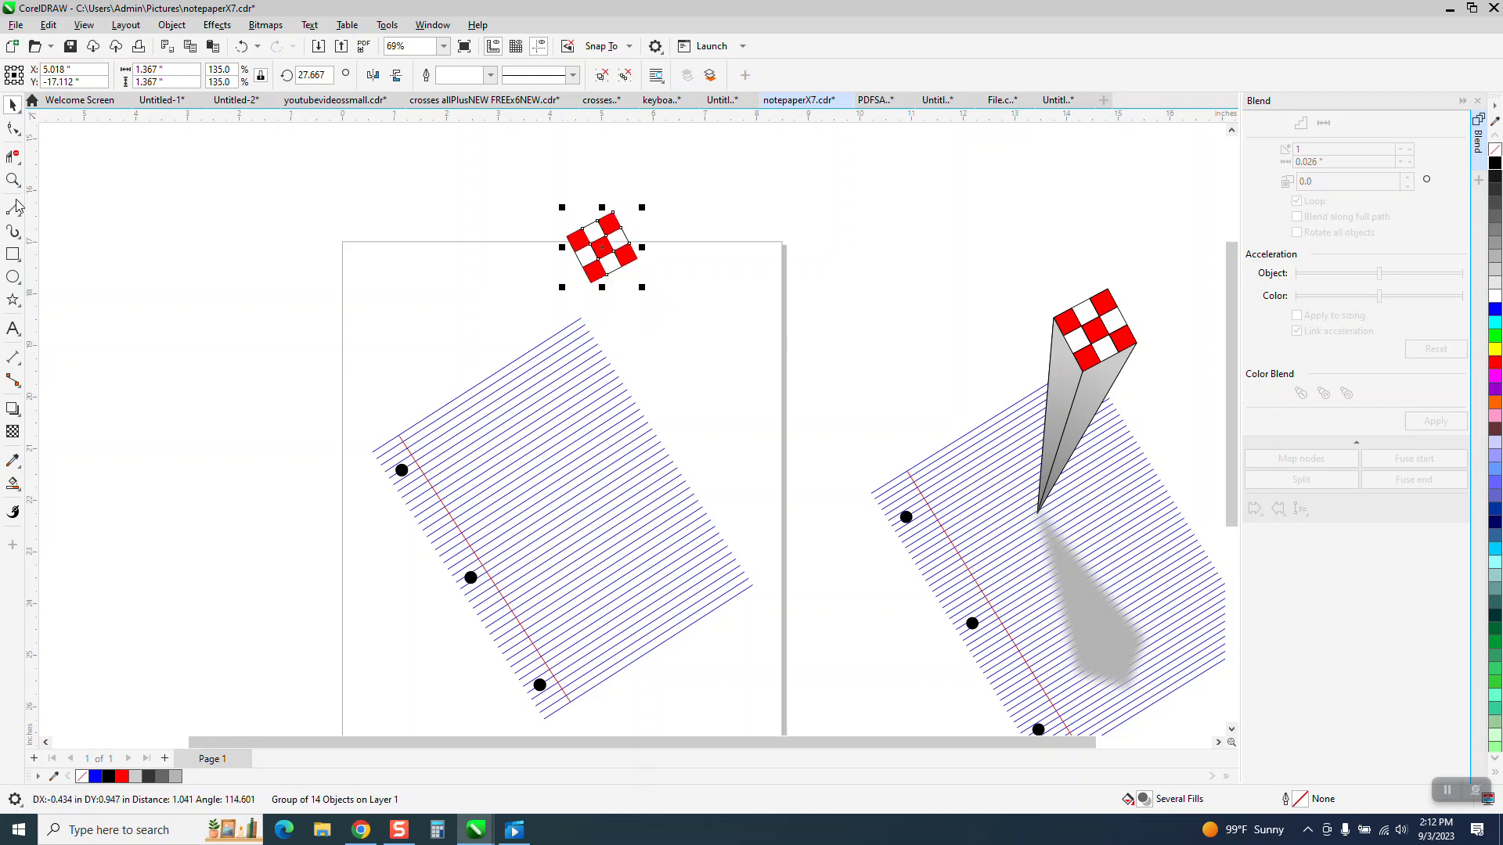
Step: Draw three straight lines from the checkerboard's right, left and lower corners to one common point on the notepaper
left_click(13, 179)
left_click_drag(369, 194, 861, 646)
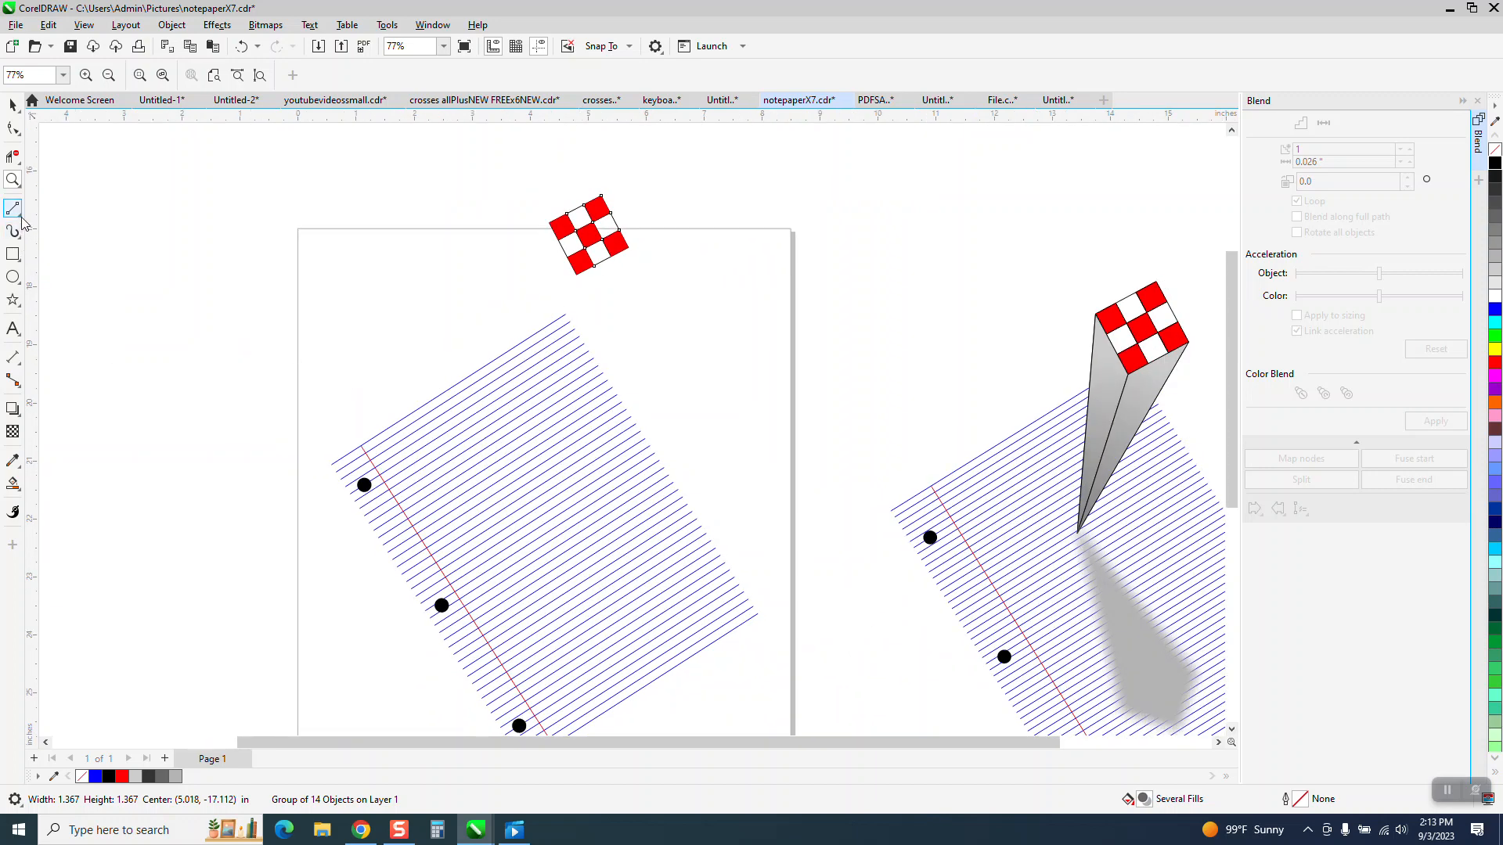
left_click(20, 215)
left_click(74, 227)
left_click_drag(629, 249, 538, 529)
left_click_drag(550, 225, 538, 528)
left_click_drag(577, 274, 537, 528)
Step: Set the nudge distance to 5 inches and move the notepaper group left by that amount, clear of the column
left_click(13, 105)
left_click(490, 456)
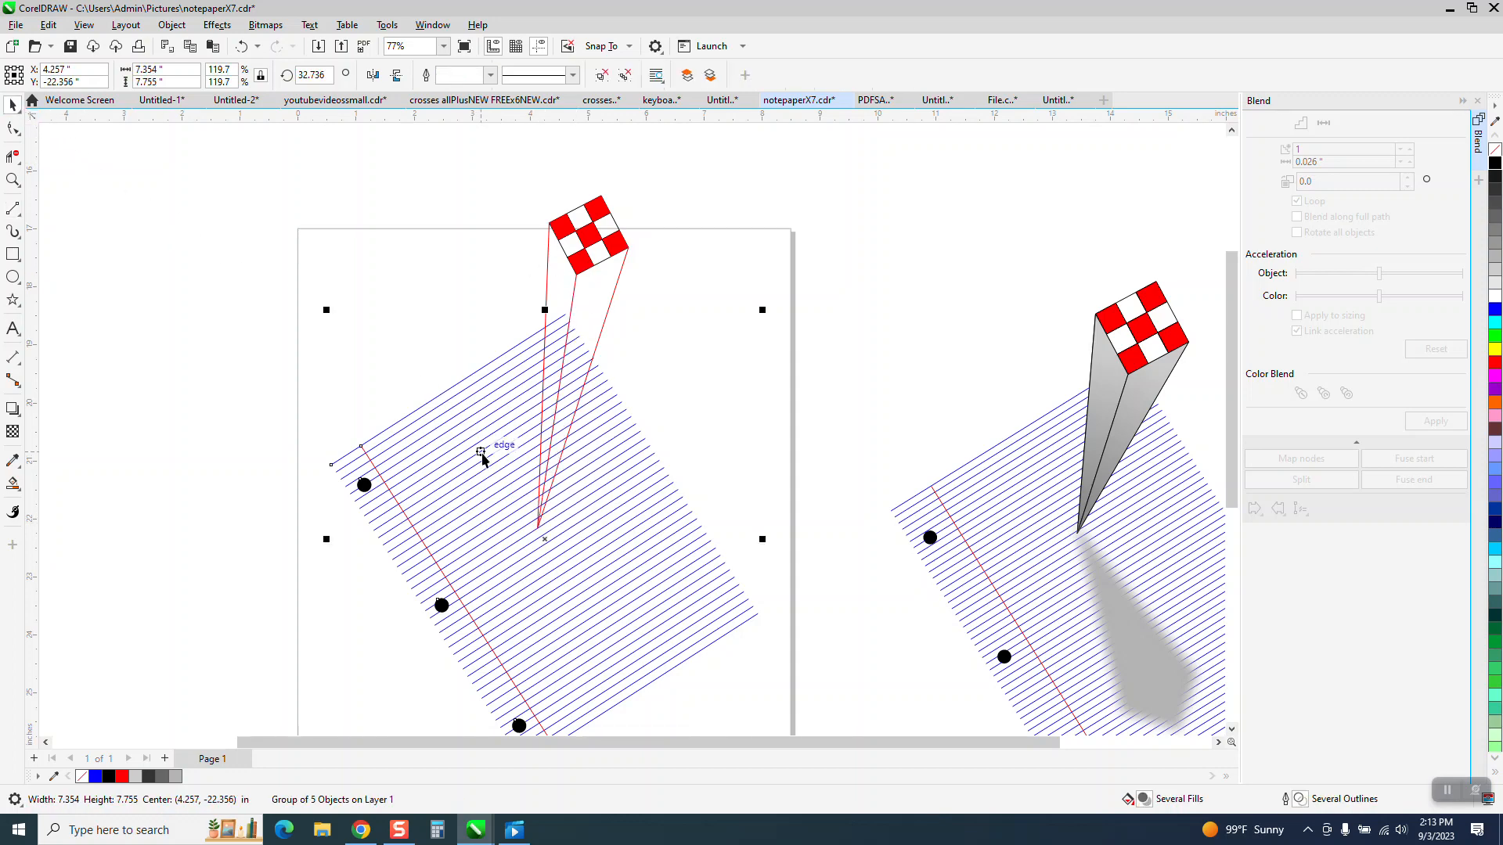
left_click(757, 393)
type("5")
left_click(741, 607)
key("Left")
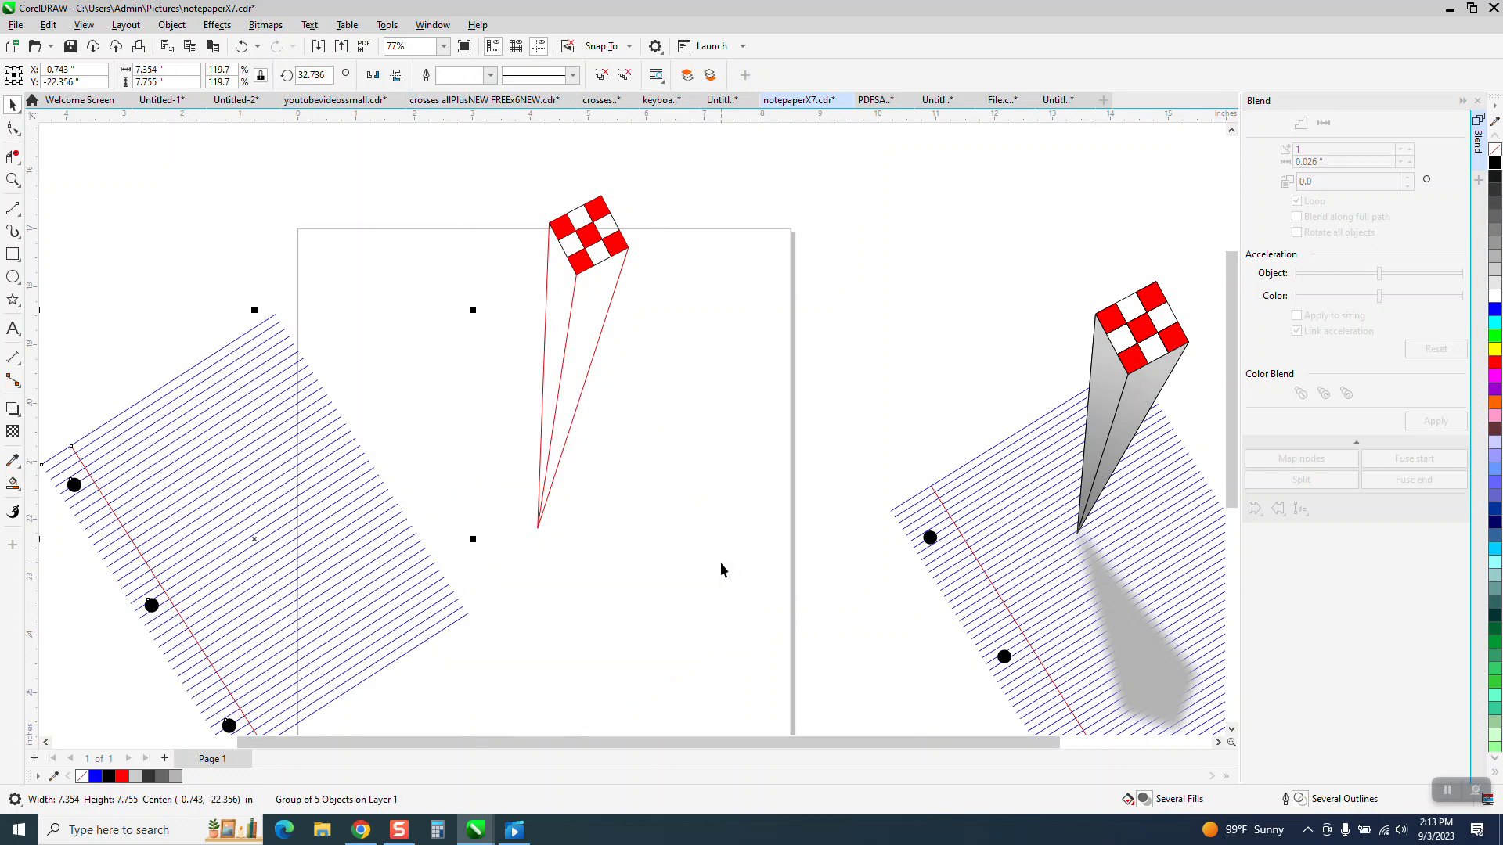
Step: Fill both side faces of the column with light gray from the RGB palette using Smart Fill
left_click(18, 490)
left_click(50, 501)
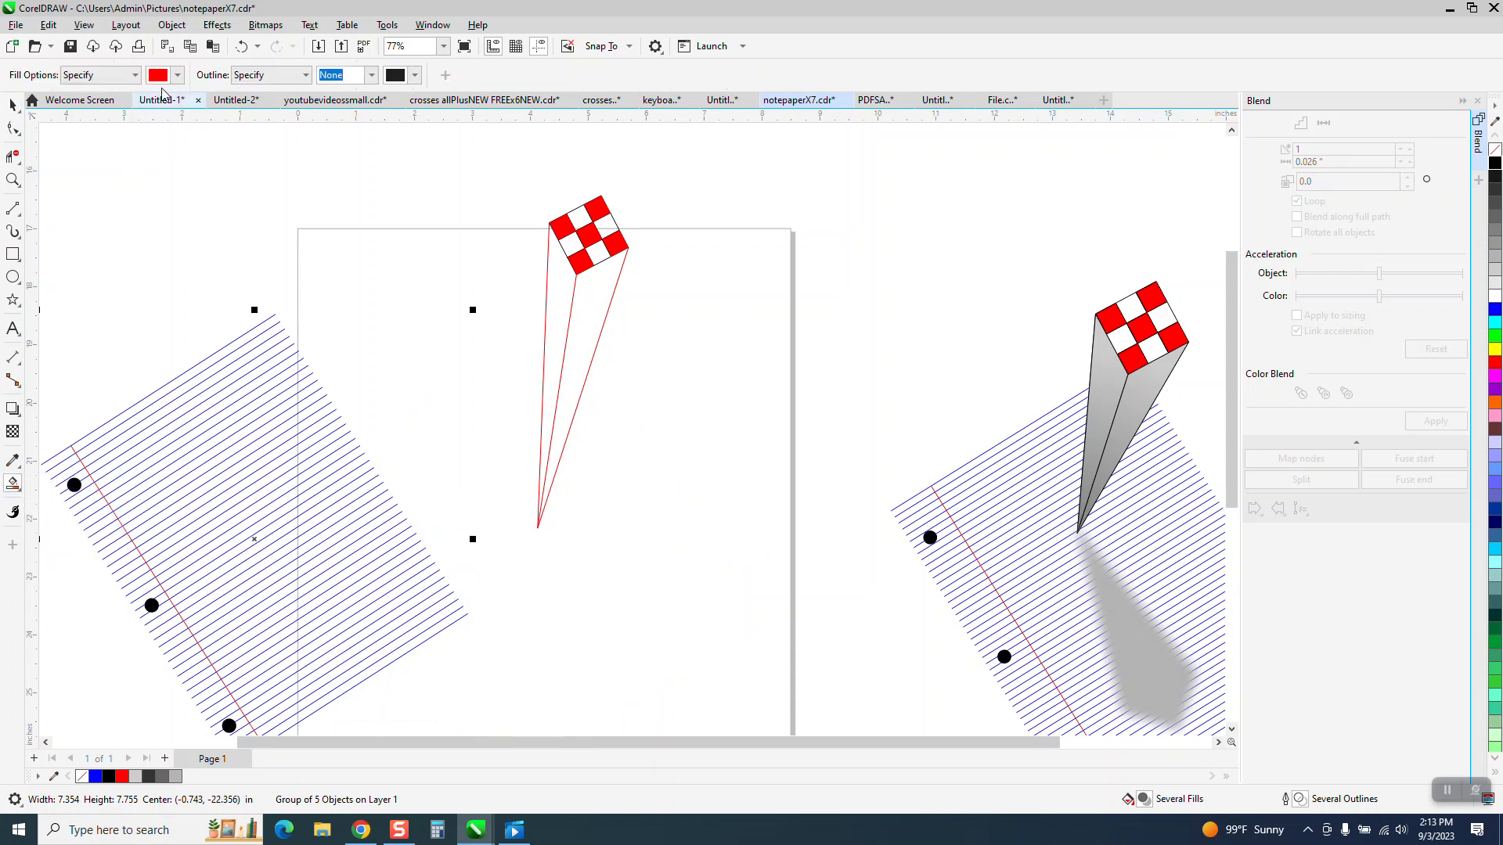
left_click(178, 76)
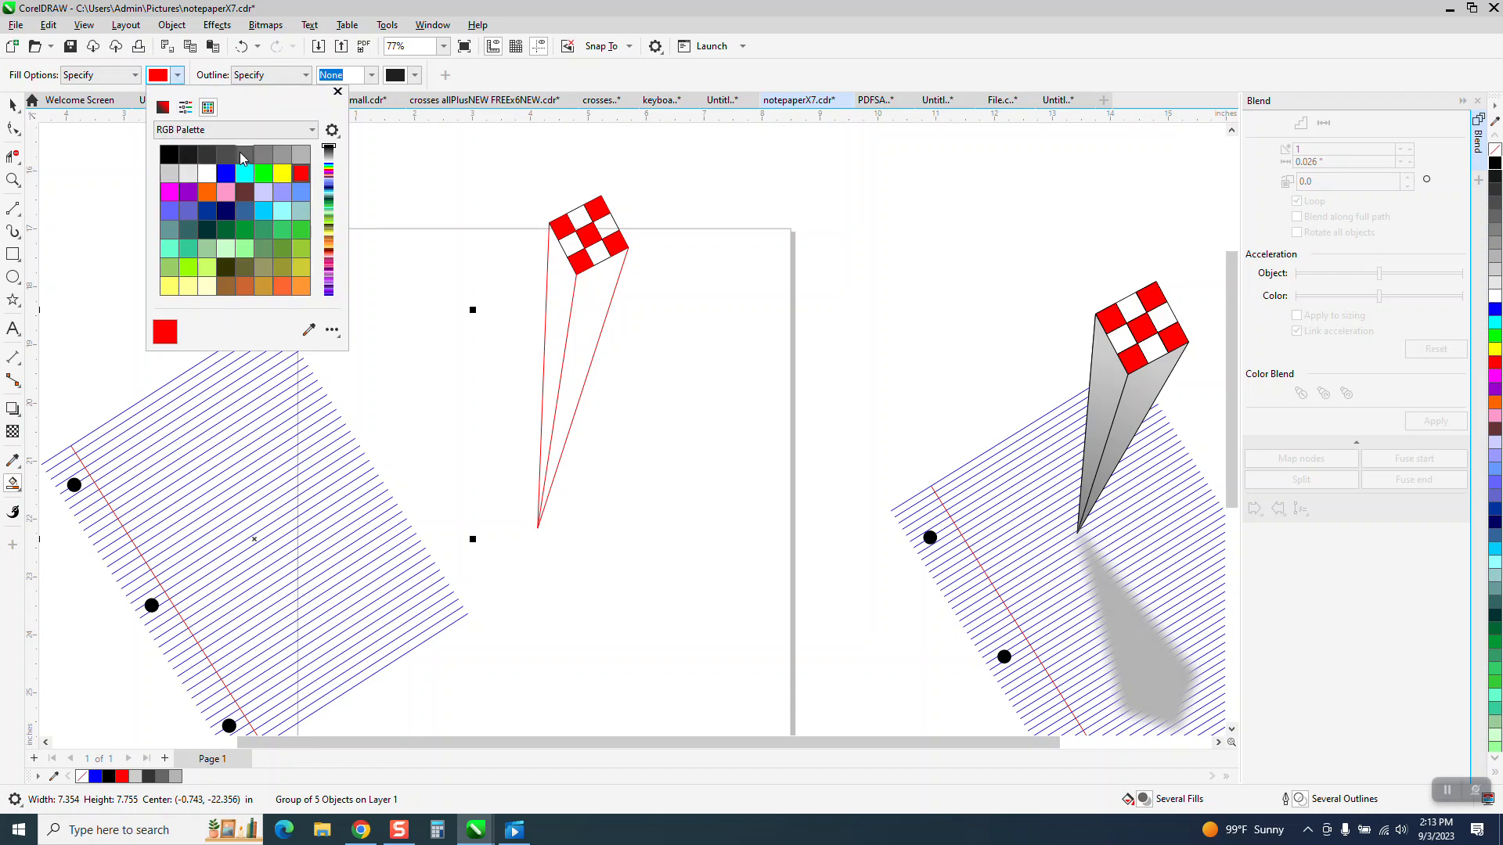
left_click(170, 175)
left_click(595, 300)
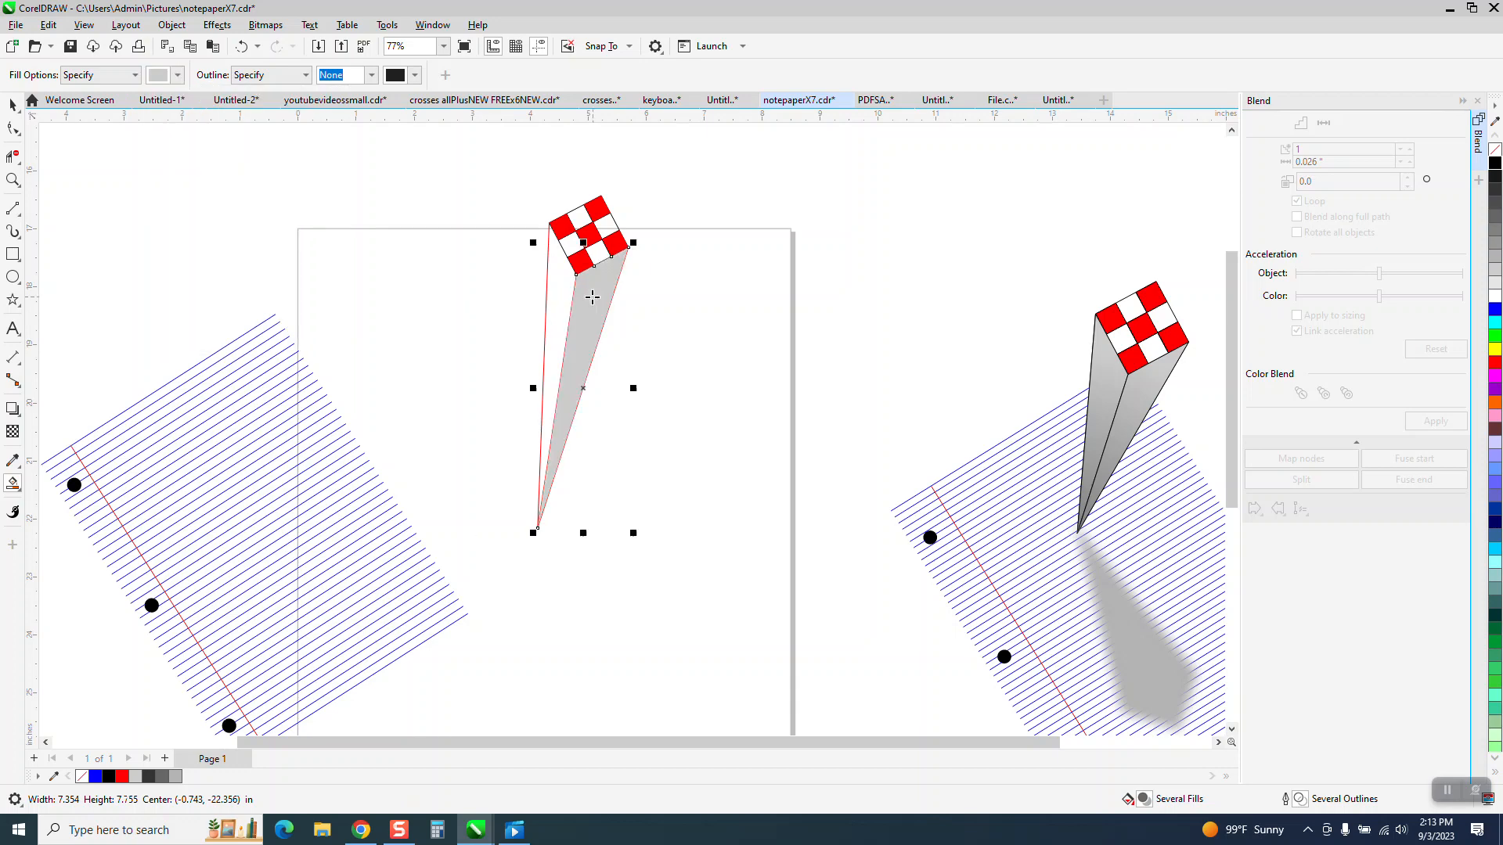
left_click(557, 283)
Step: Select the whole column with its checkerboard top and set the outline width to 2.0 px
left_click(9, 104)
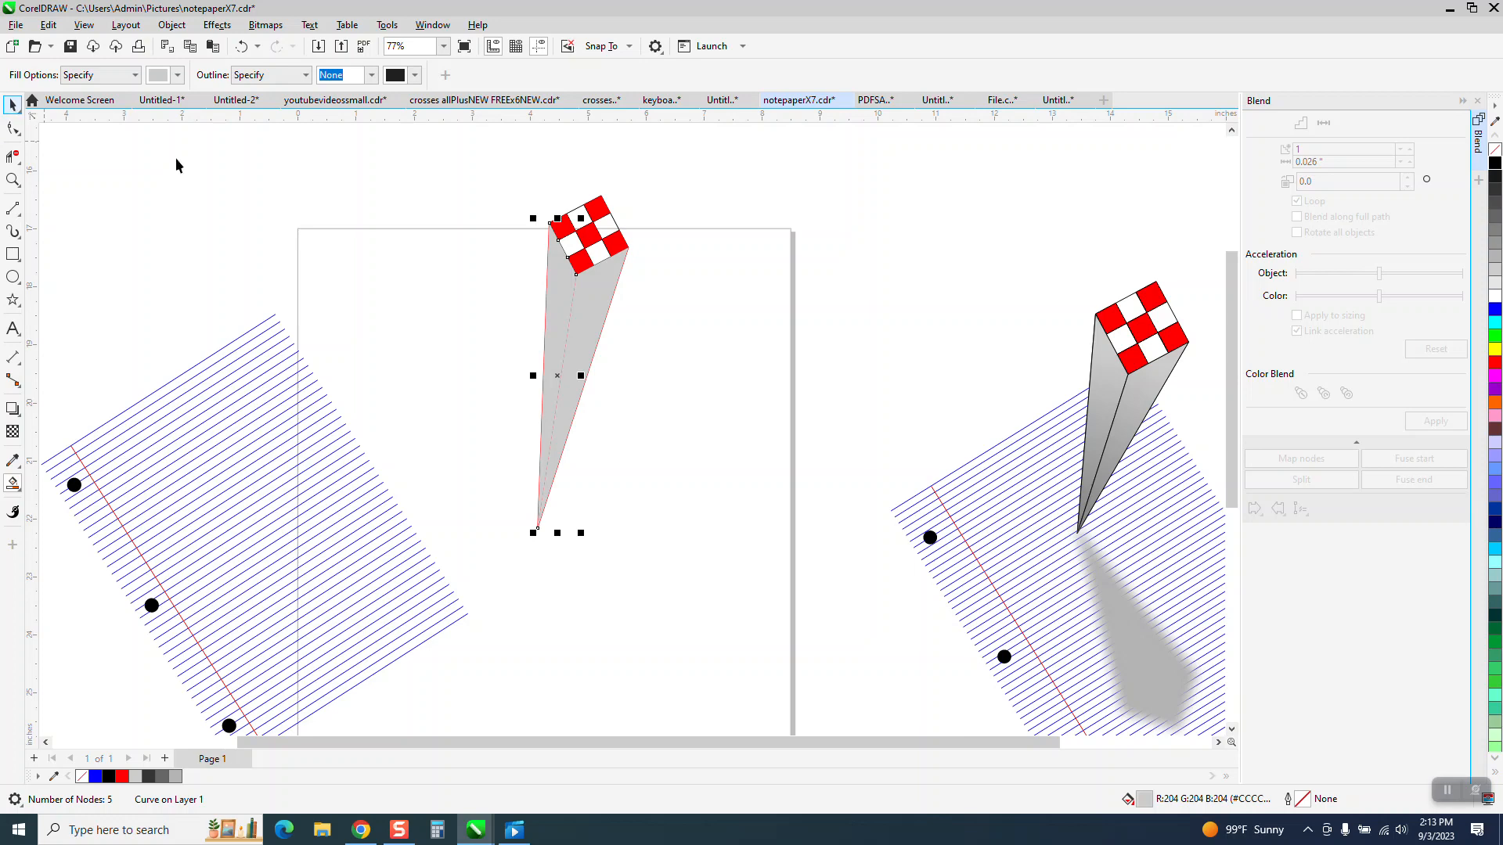
left_click_drag(460, 187, 714, 548)
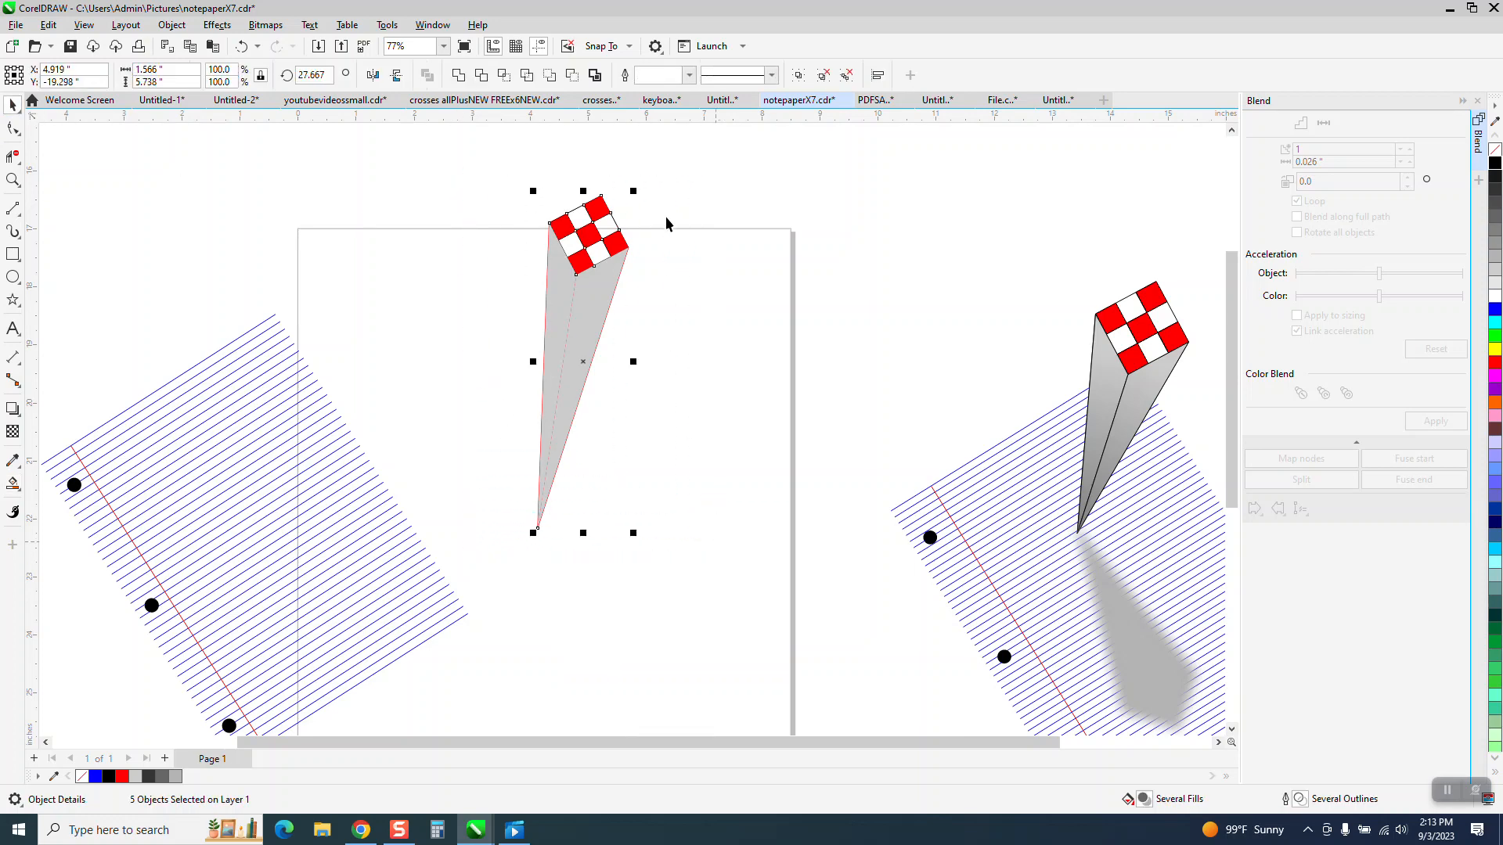
left_click(689, 75)
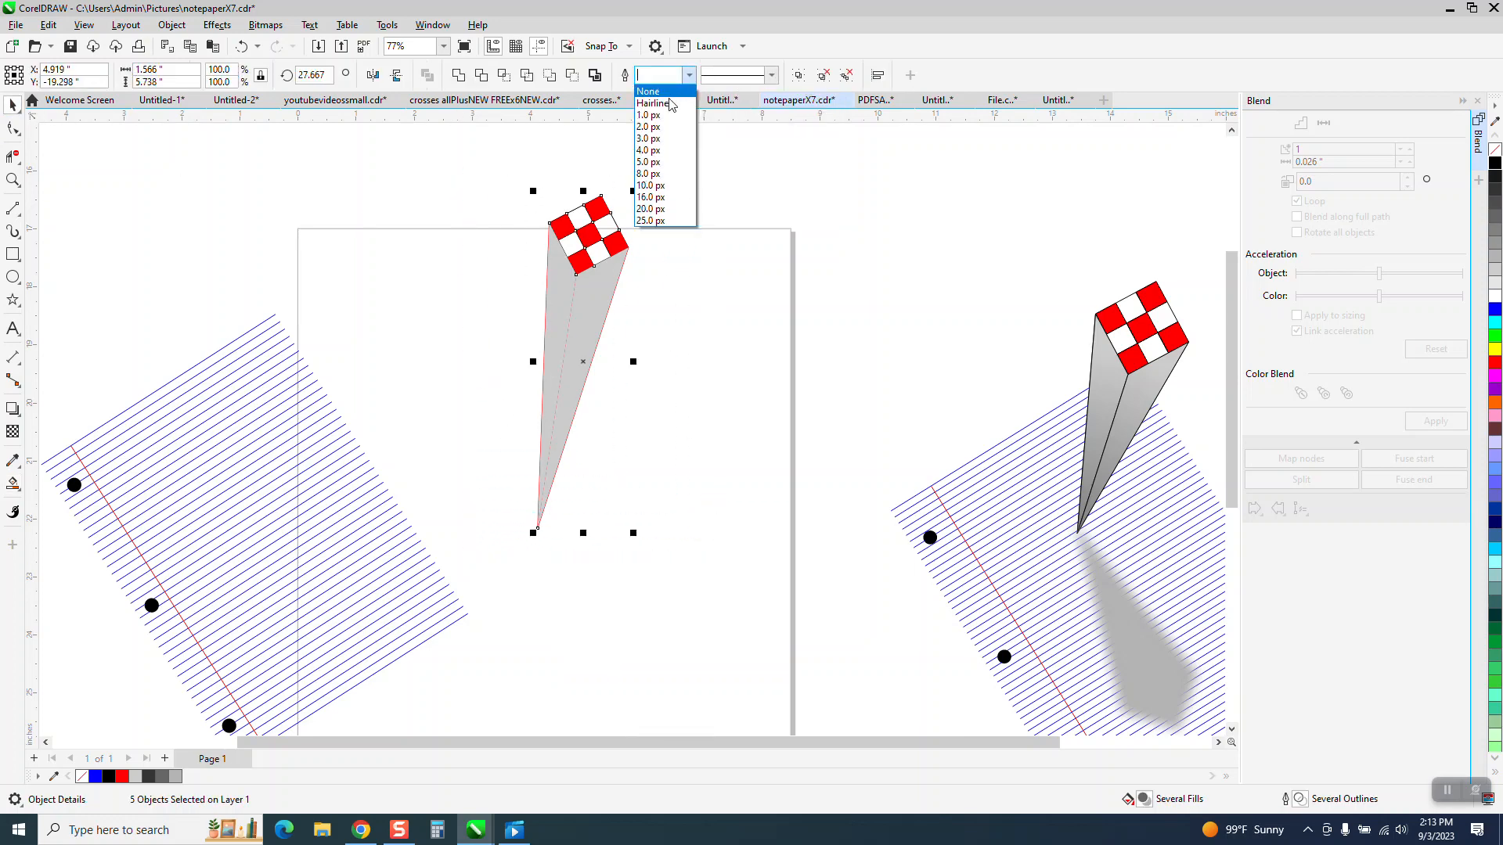
left_click(660, 127)
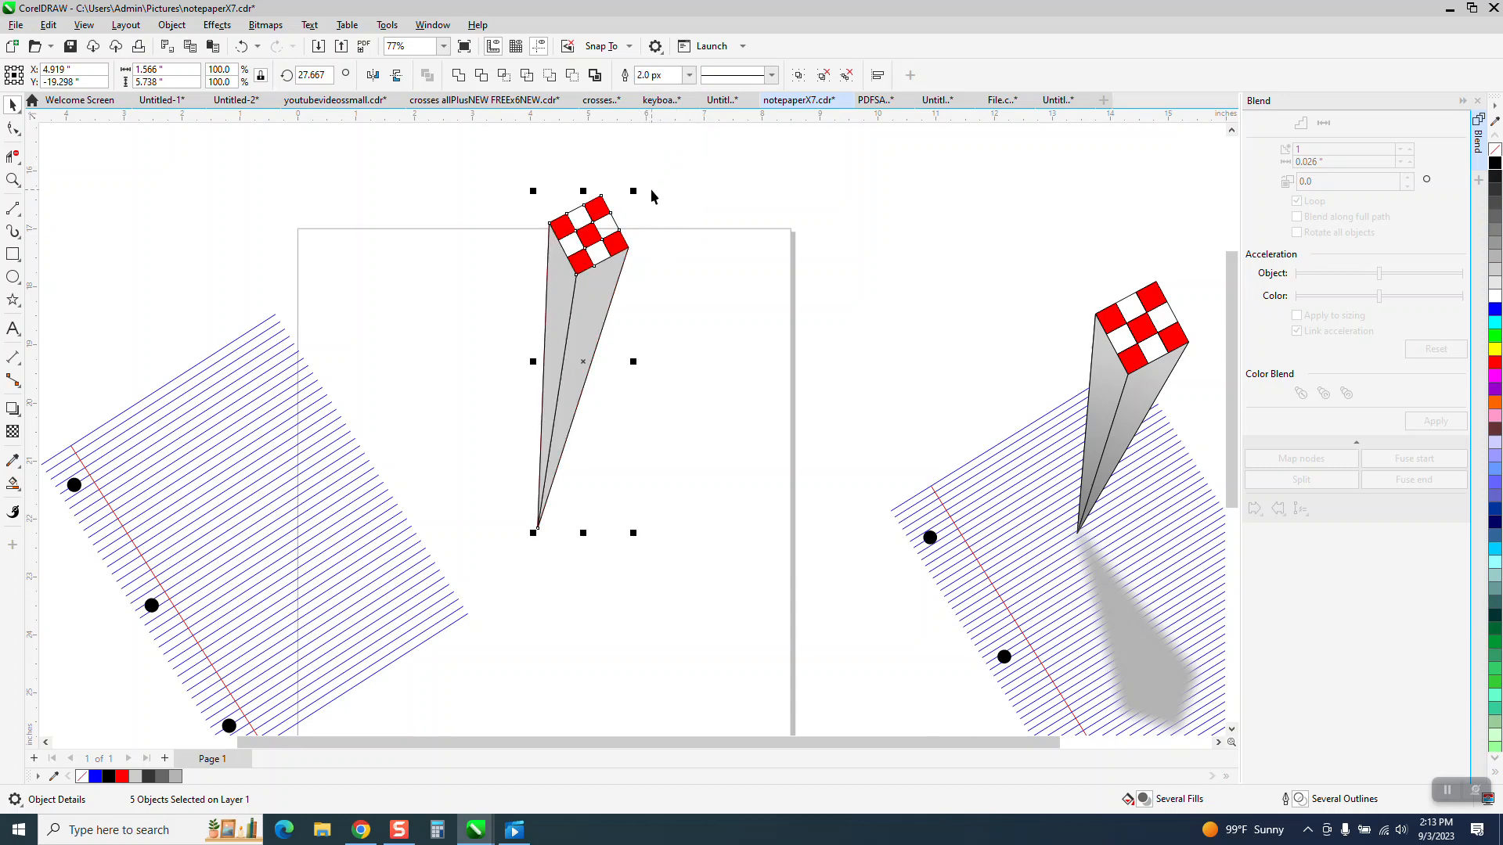
Step: Draw a rectangle about 4.45 by 6.28 inches around the column, Smart Fill the surrounding area gray and move that fill 5 inches right
left_click(603, 290)
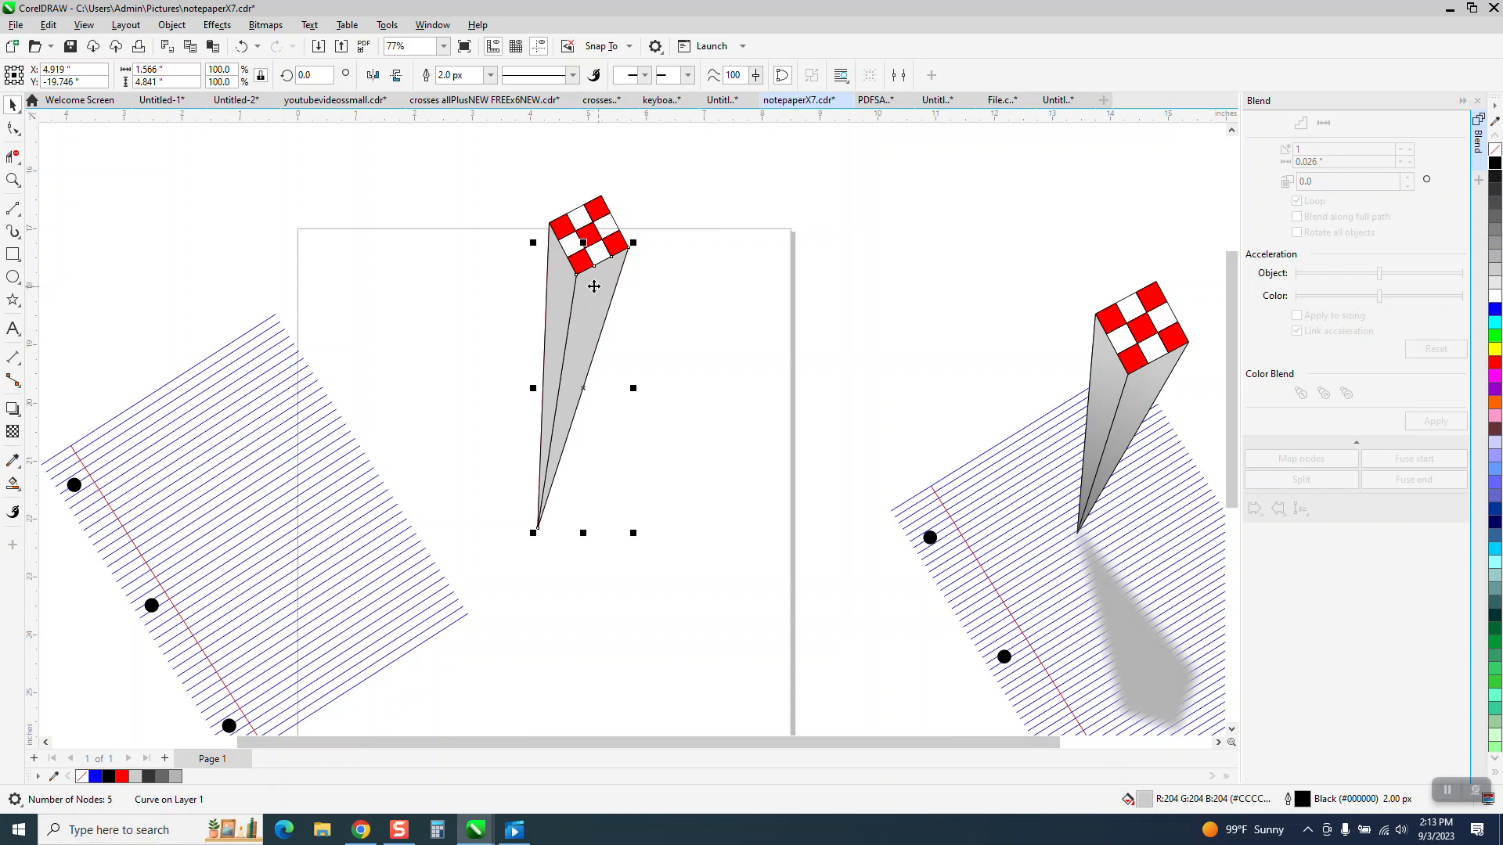
left_click(12, 255)
left_click_drag(462, 181, 720, 544)
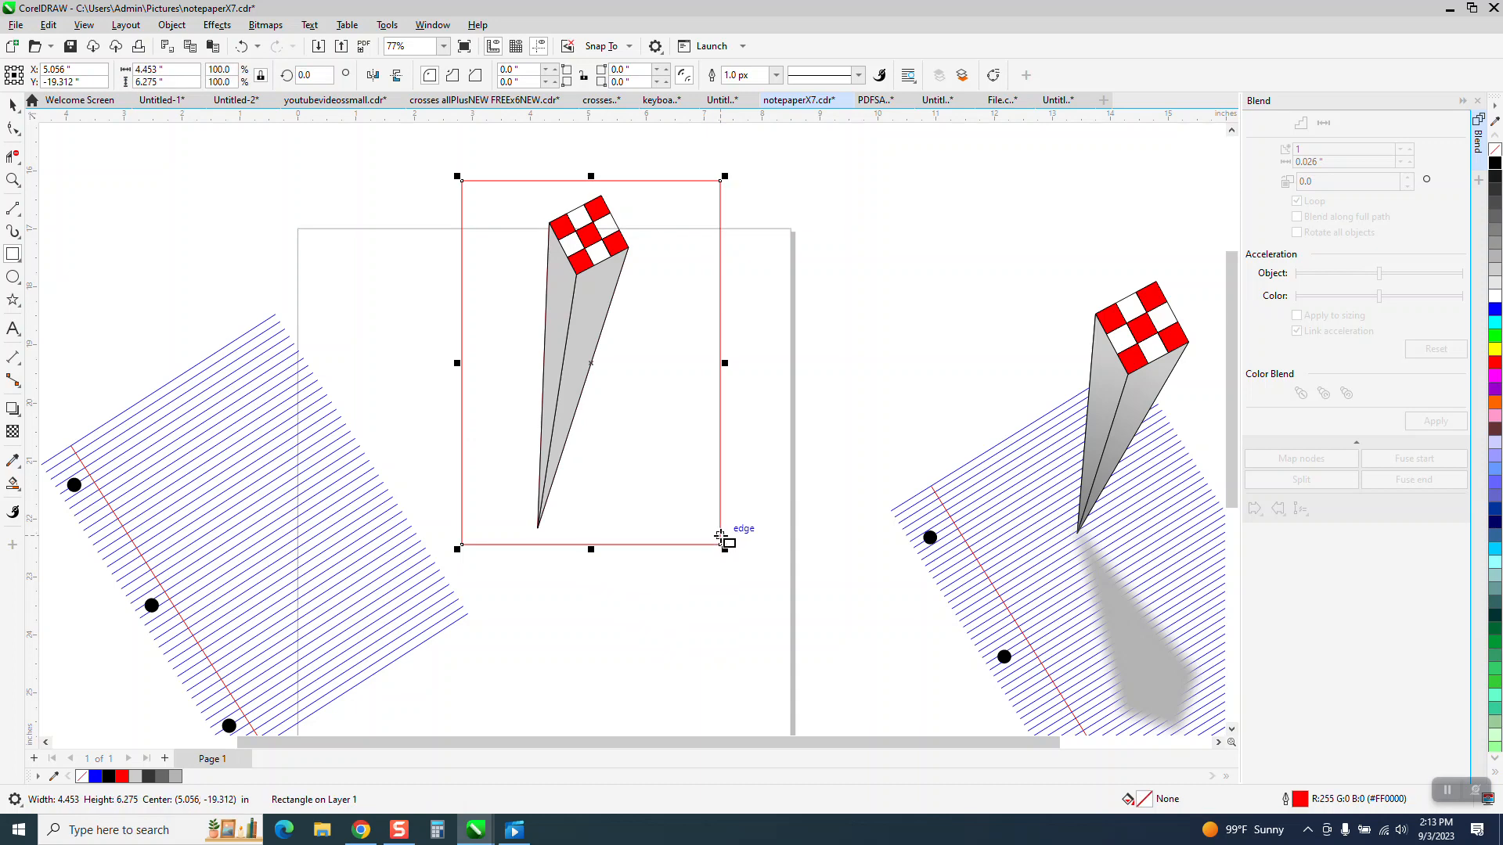
left_click(13, 486)
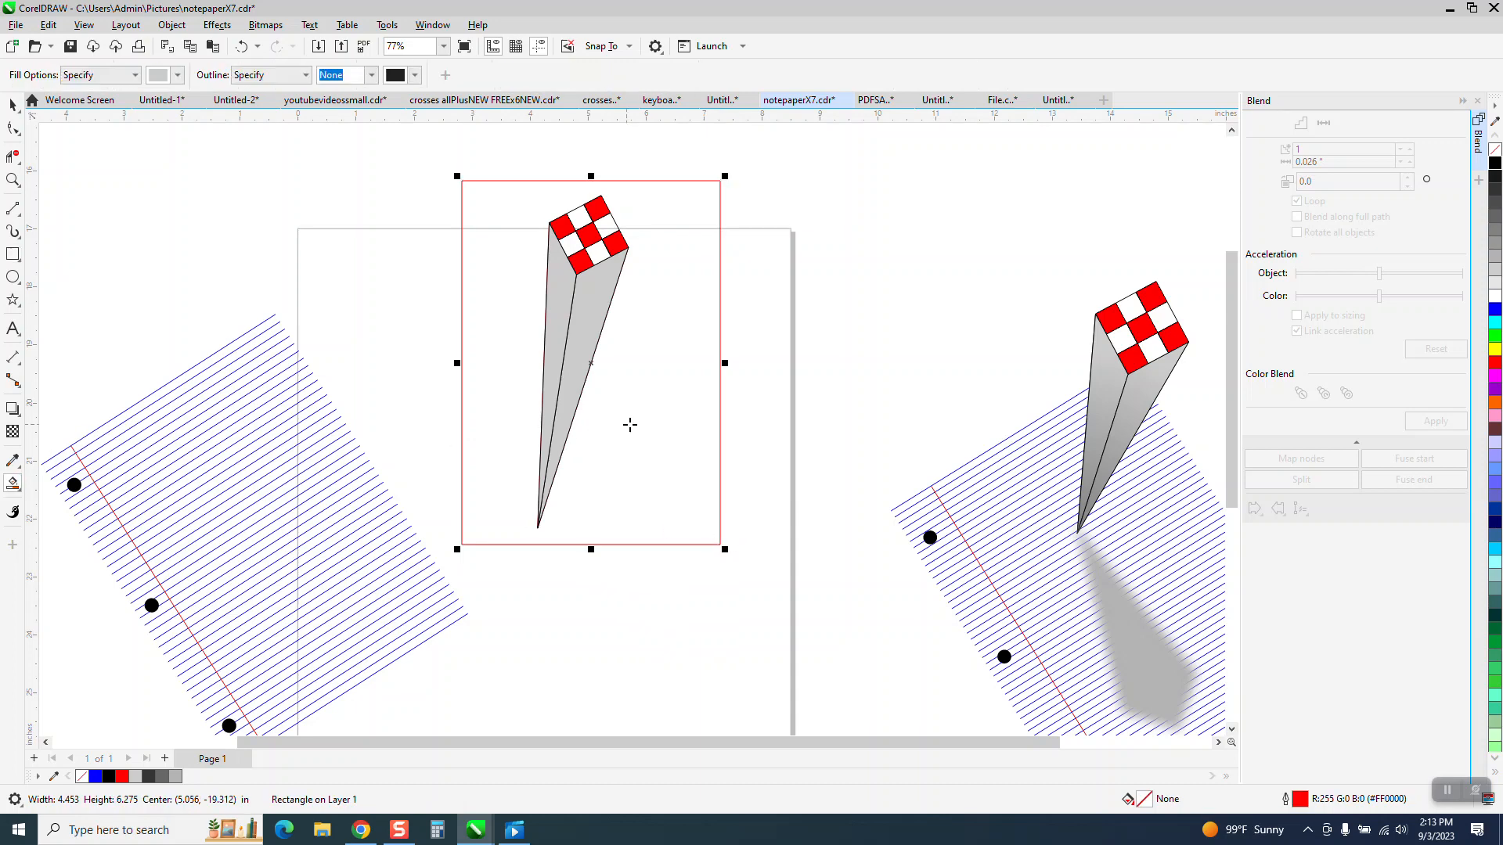
left_click(637, 421)
key("Right")
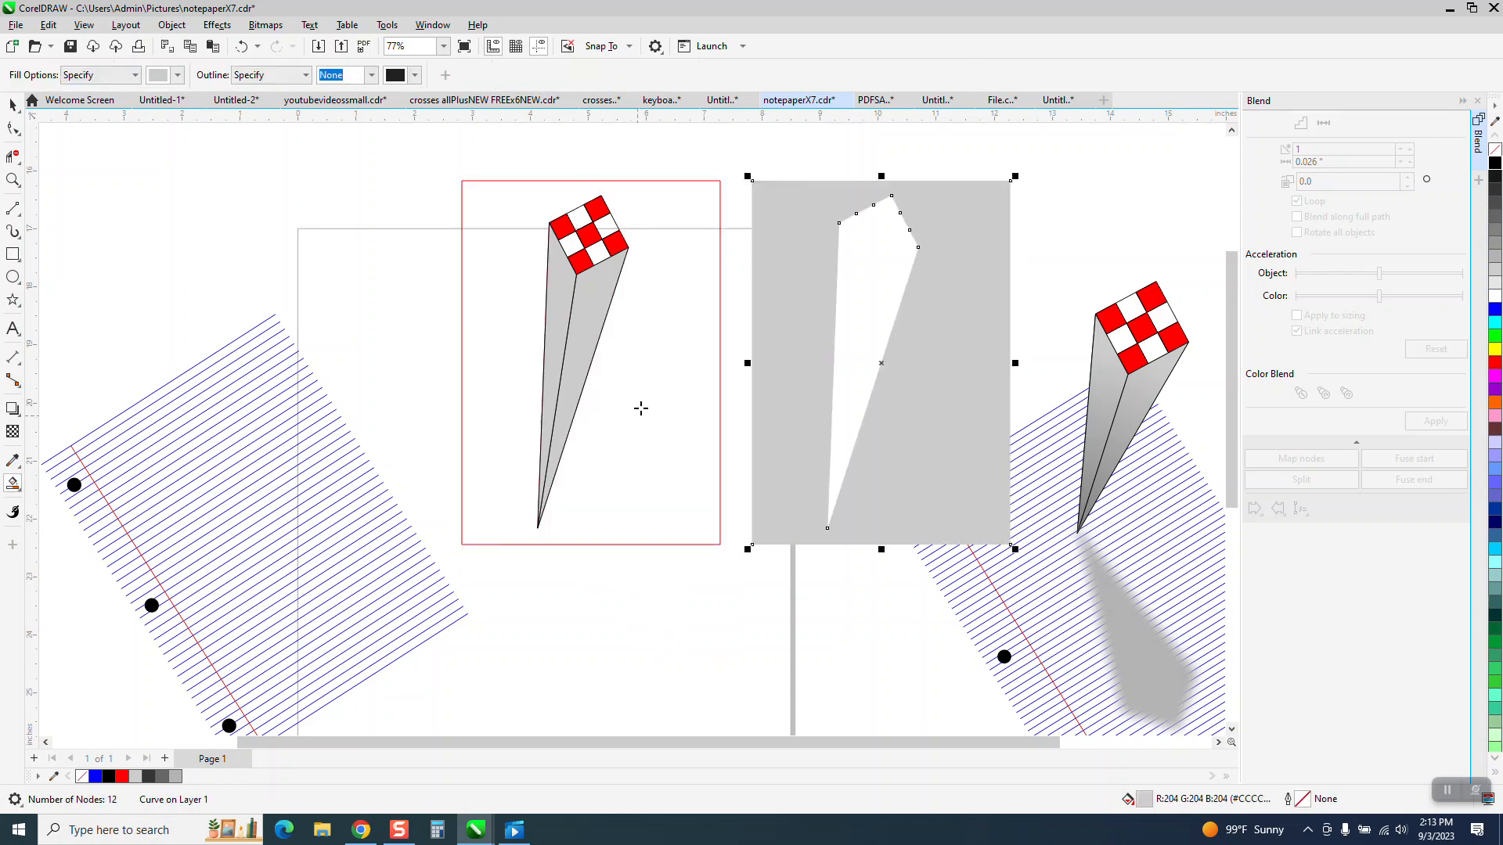
Step: Smart Fill the column-shaped cutout to make a gray silhouette, placed 5 inches lower, and delete the surrounding gray fill
left_click(896, 271)
key("Down")
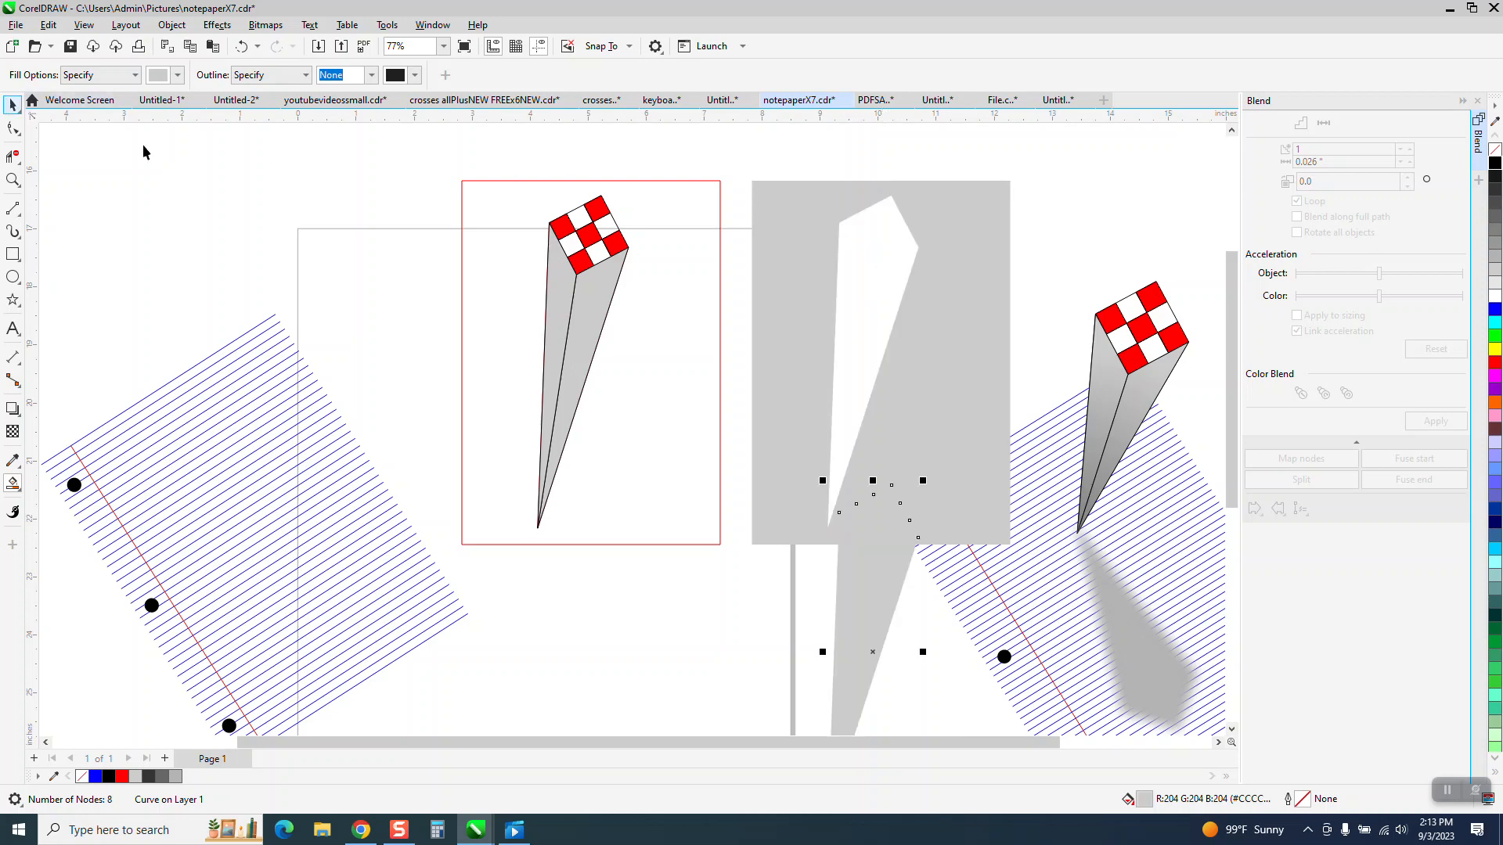
key("space")
left_click(756, 244)
key("Delete")
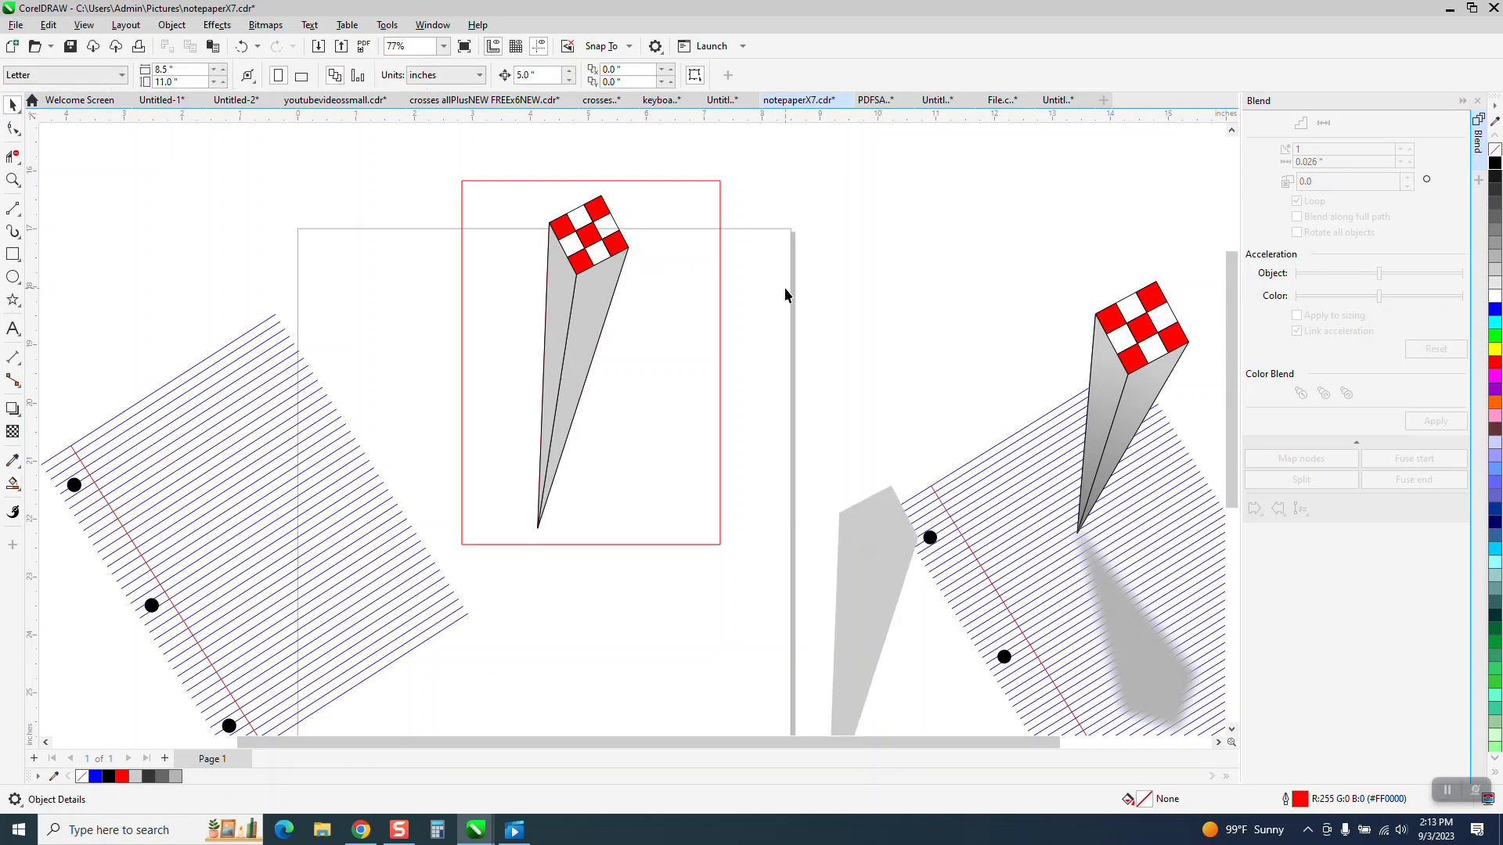
Step: Delete the red rectangle surrounding the column and select the column's right side face
left_click(602, 297)
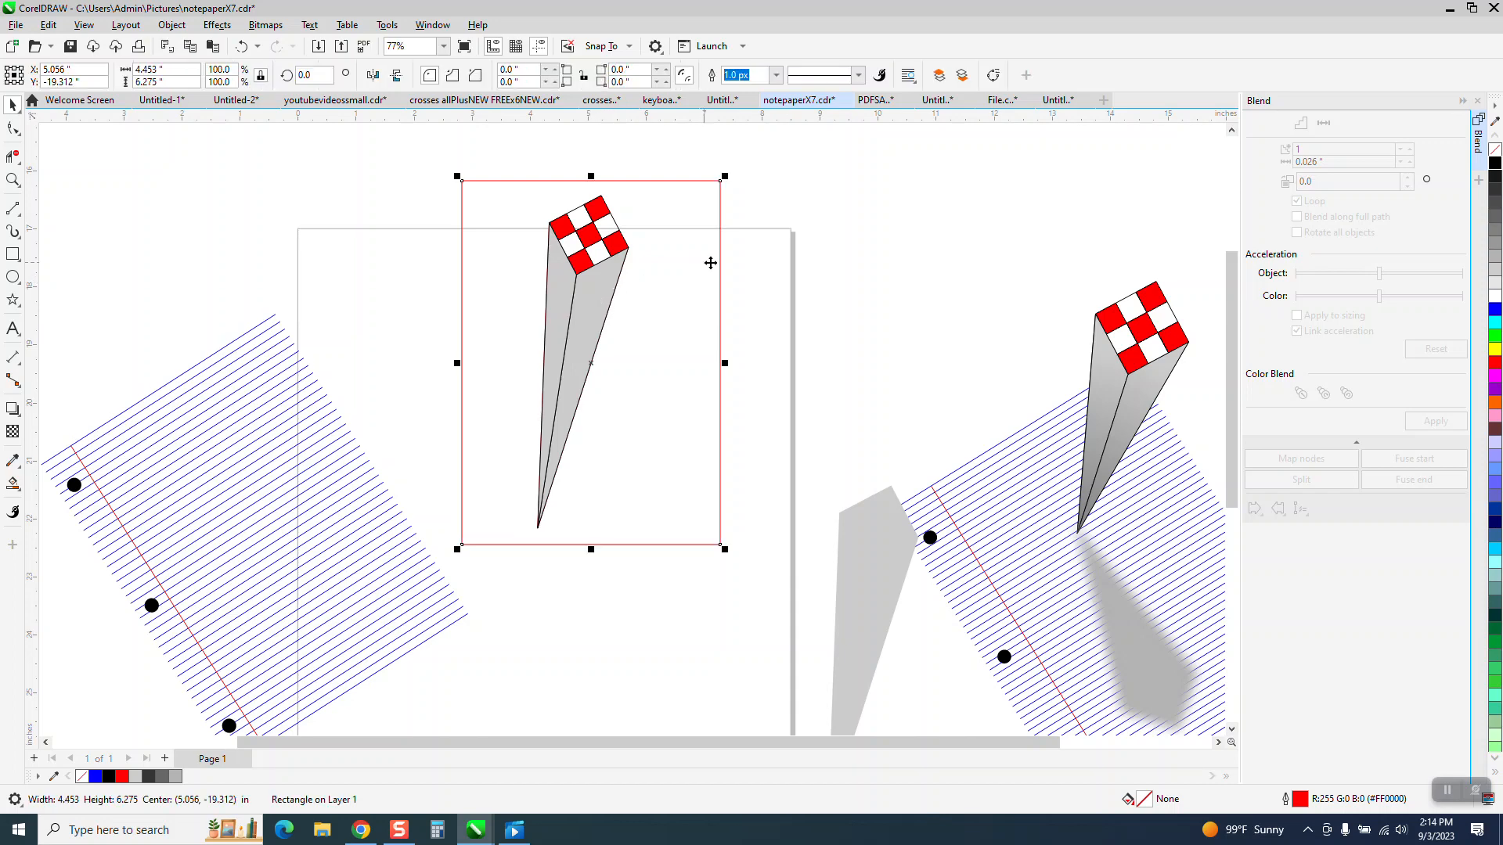
key("Delete")
left_click(603, 307)
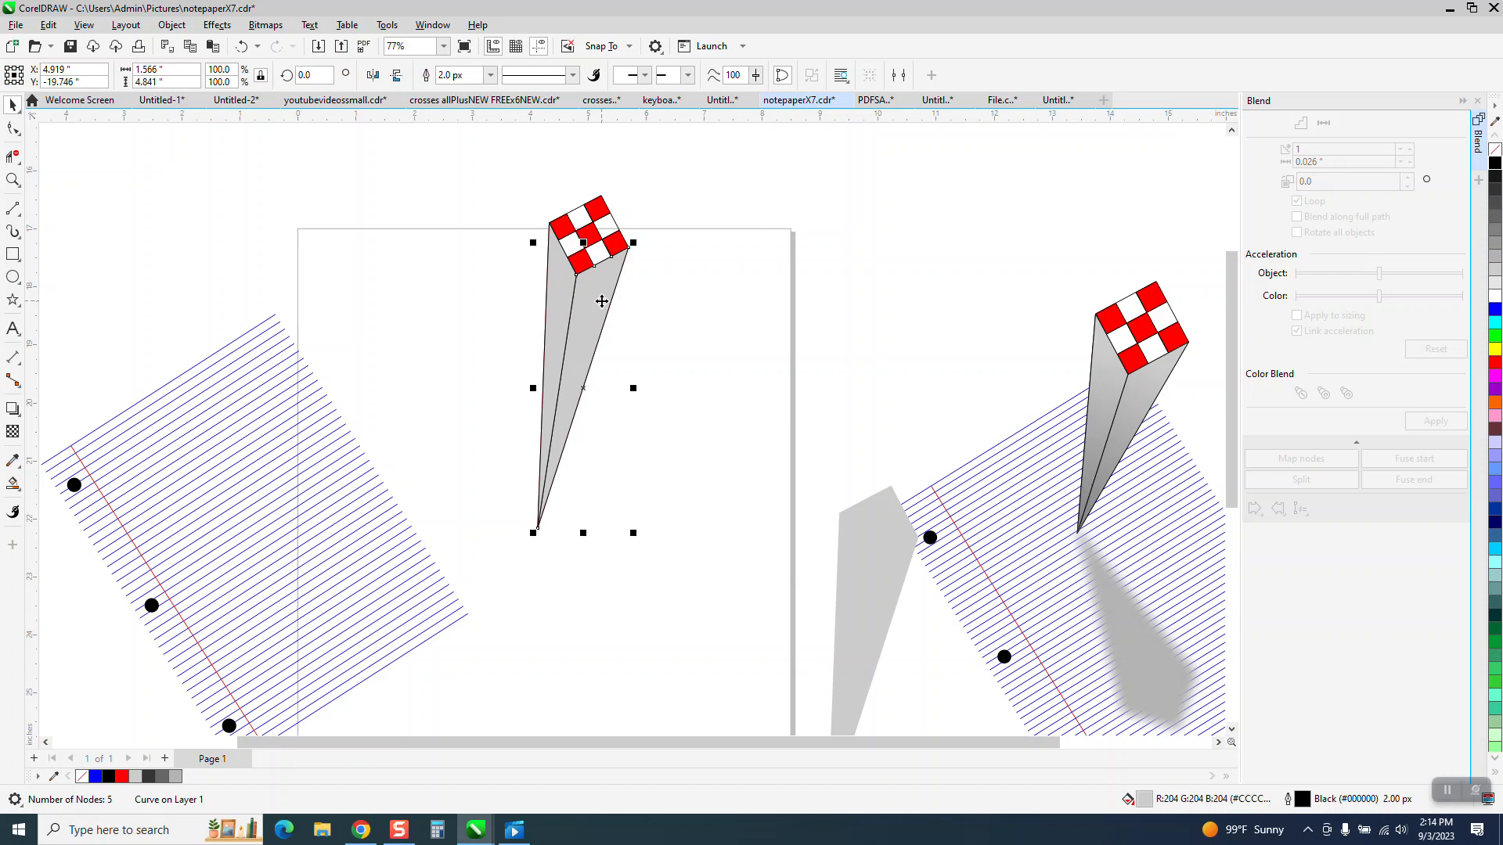
left_click_drag(616, 323, 652, 326)
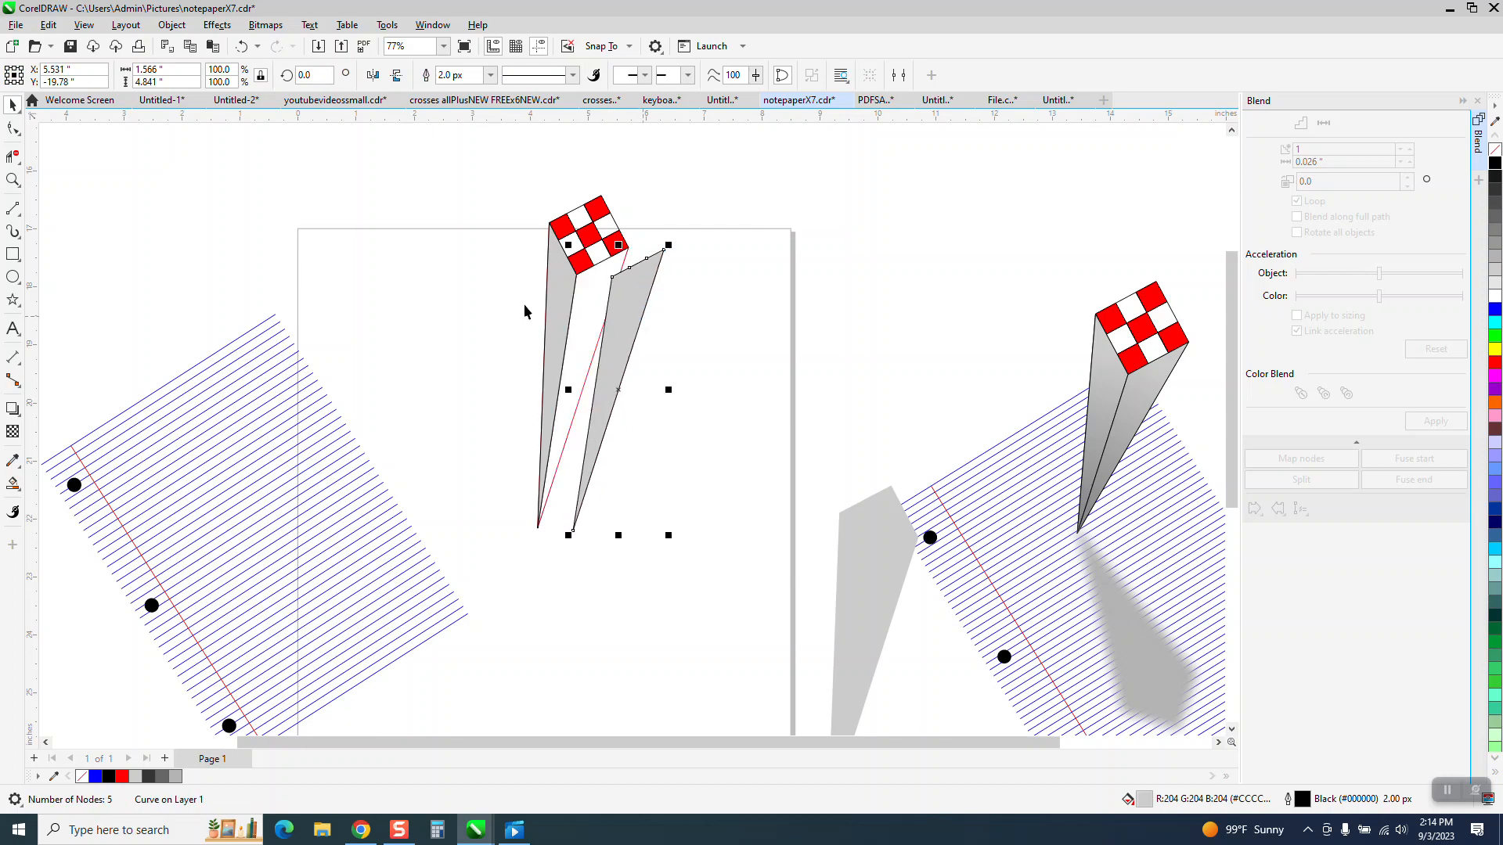
left_click(242, 47)
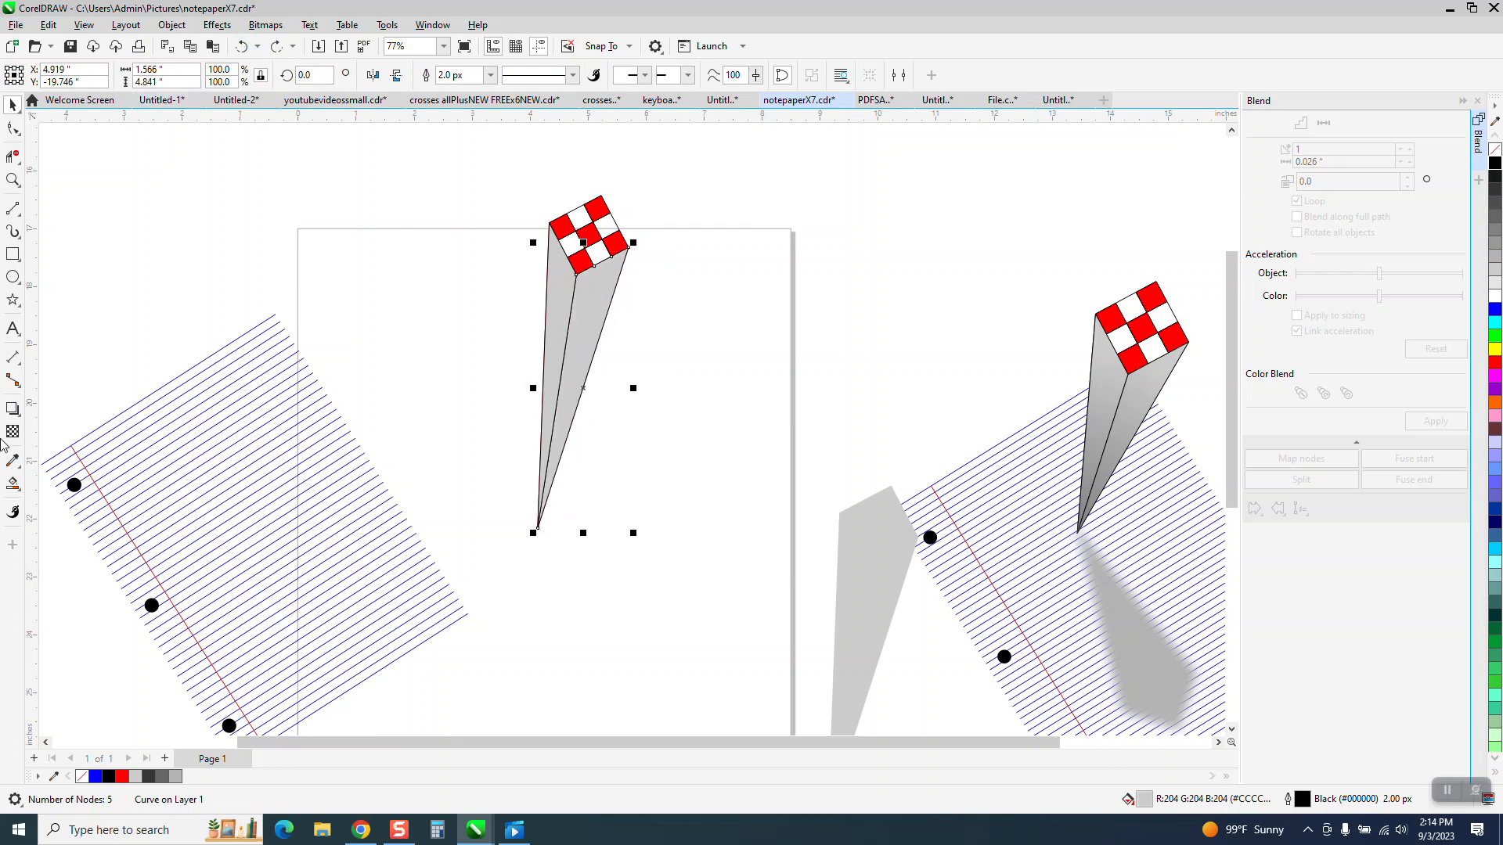
Step: Apply an Interactive Fill gradient to the right side face, running from light gray near the checkered top to black at the tip
left_click(21, 494)
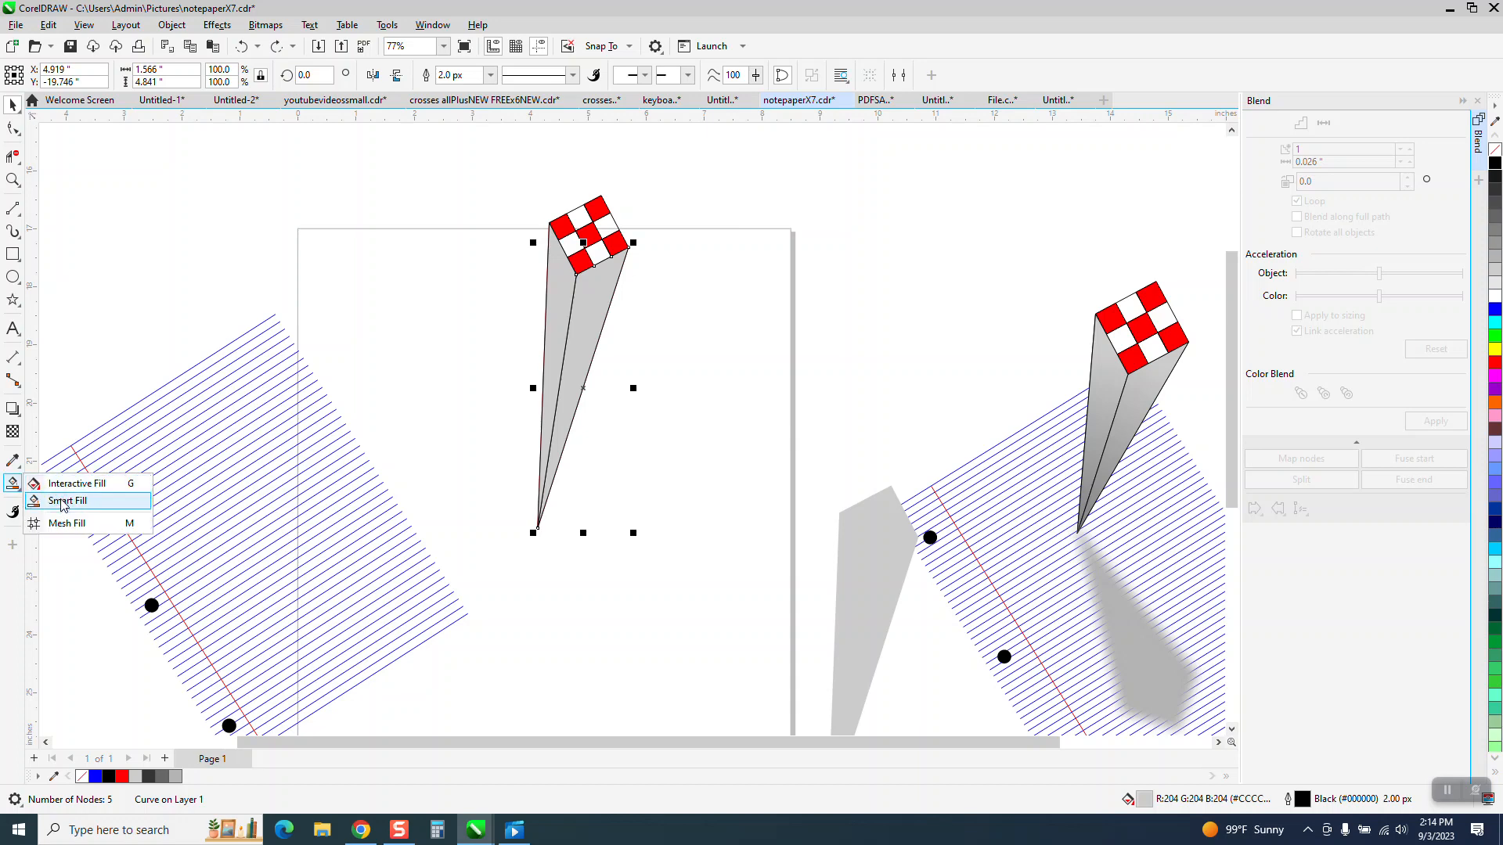
left_click(76, 484)
mouse_move(600, 276)
left_mouse_down()
mouse_move(594, 379)
mouse_move(543, 510)
left_mouse_up()
left_click_drag(1493, 163, 545, 511)
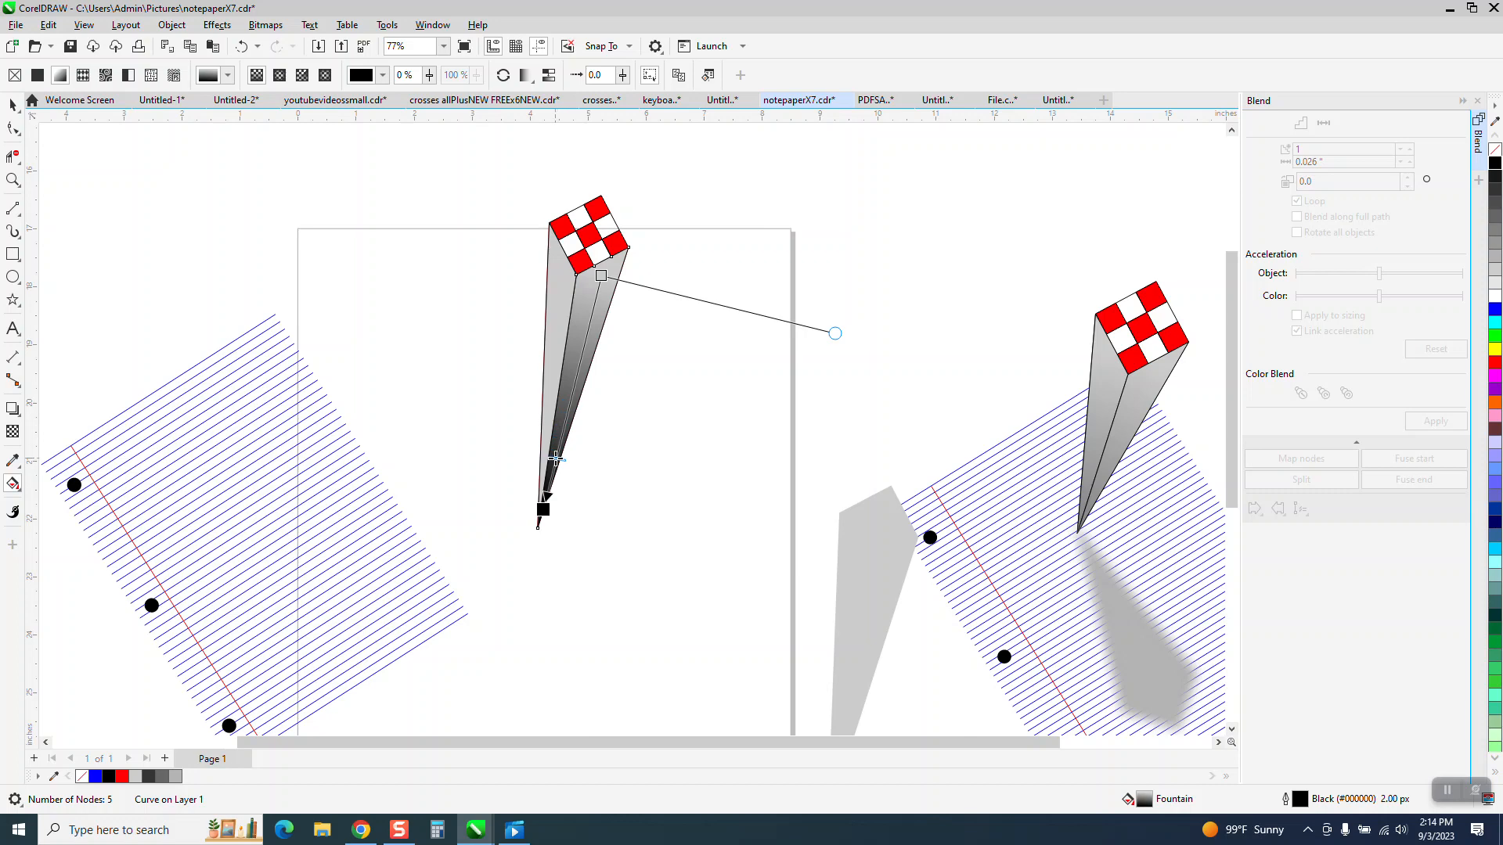
left_click(13, 104)
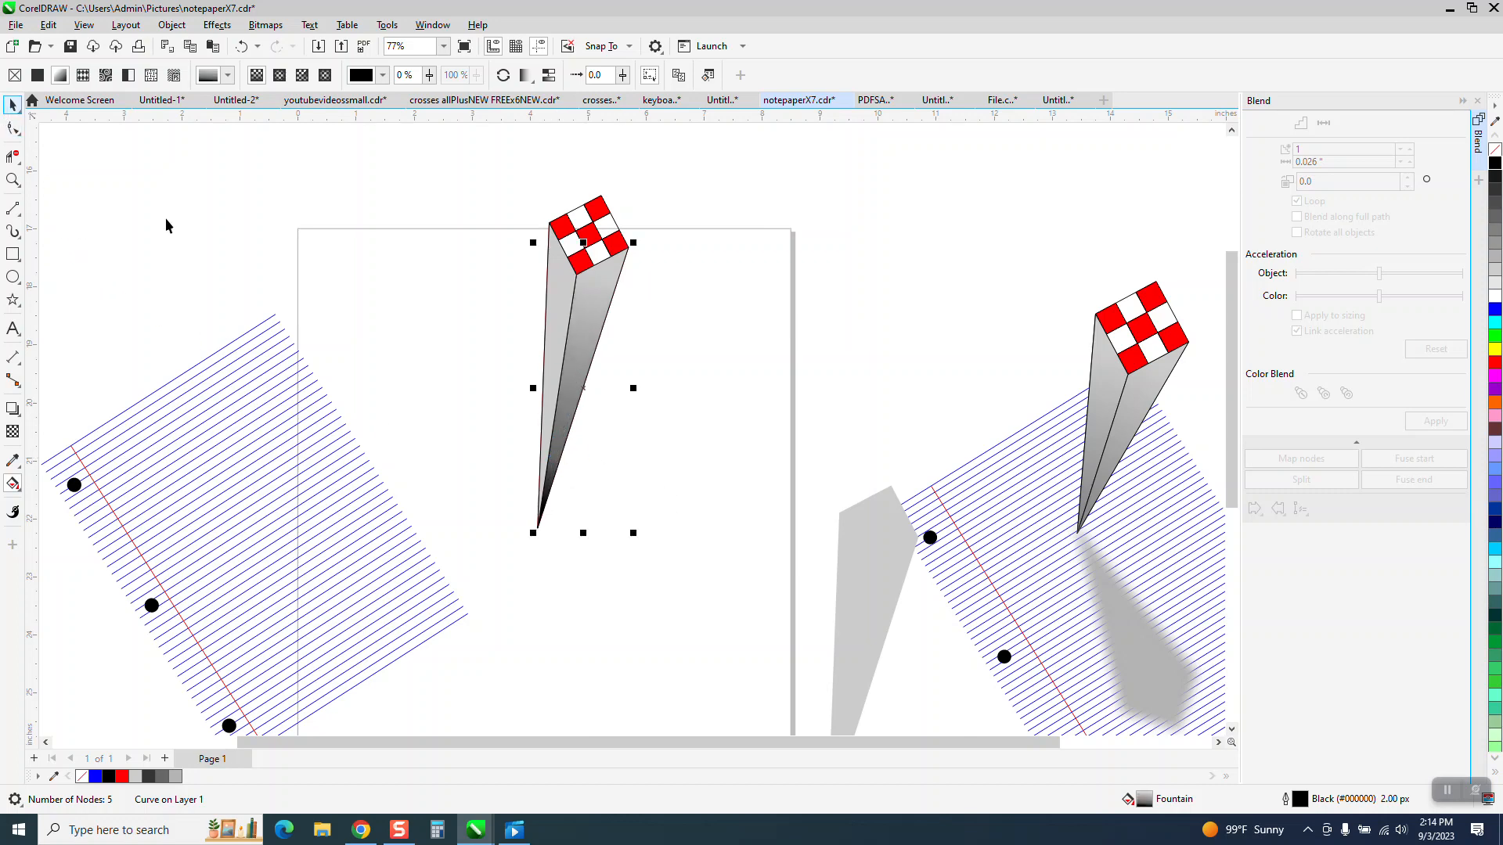
Step: Give the column's left side face a light-gray-to-black Interactive Fill gradient down to the tip, with its midpoint shifted towards the tip
left_click(488, 279)
left_click(559, 287)
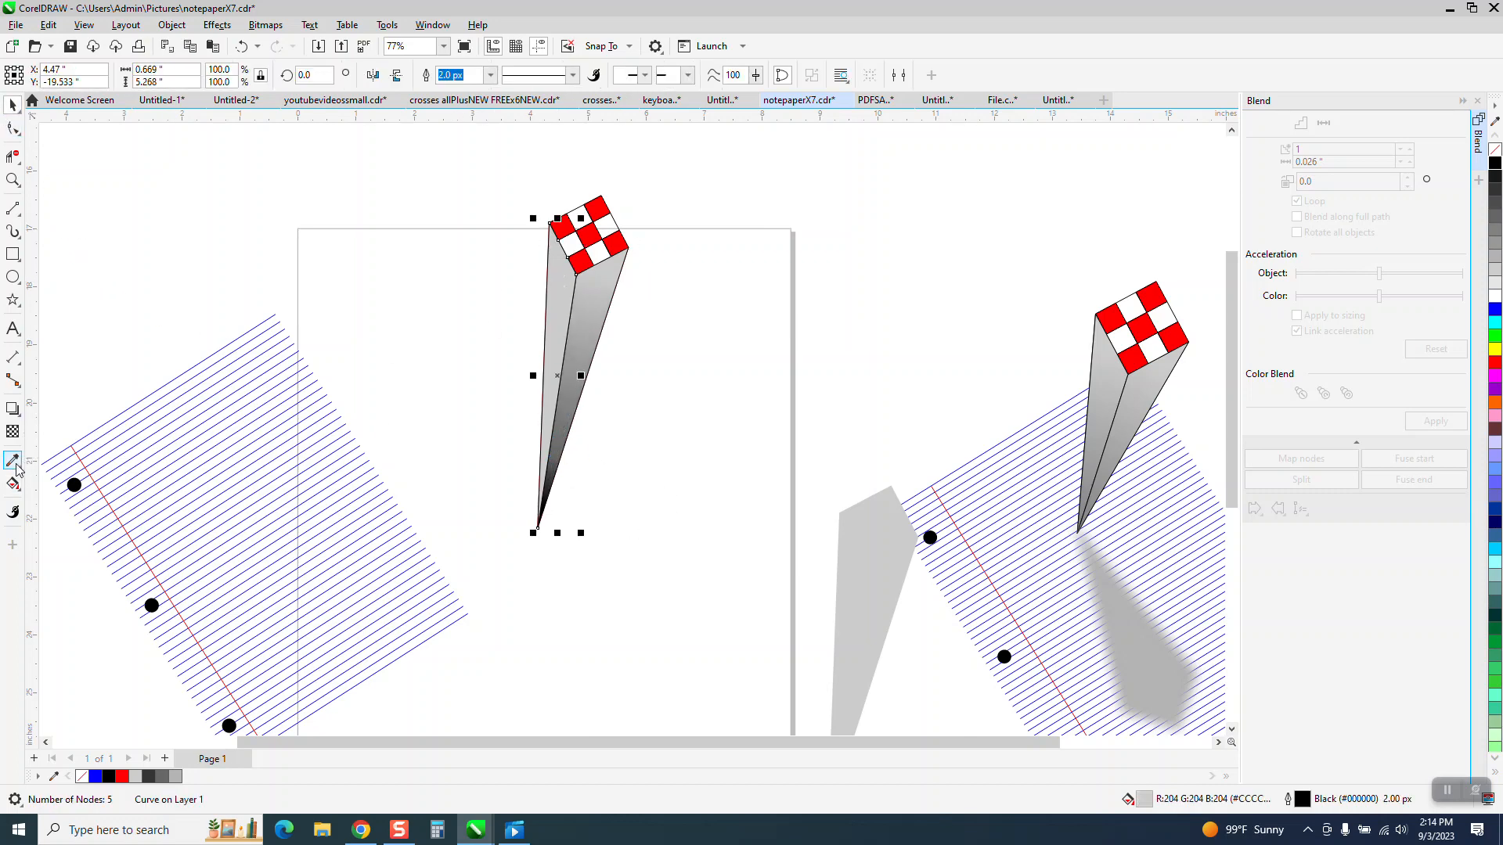
left_click(20, 493)
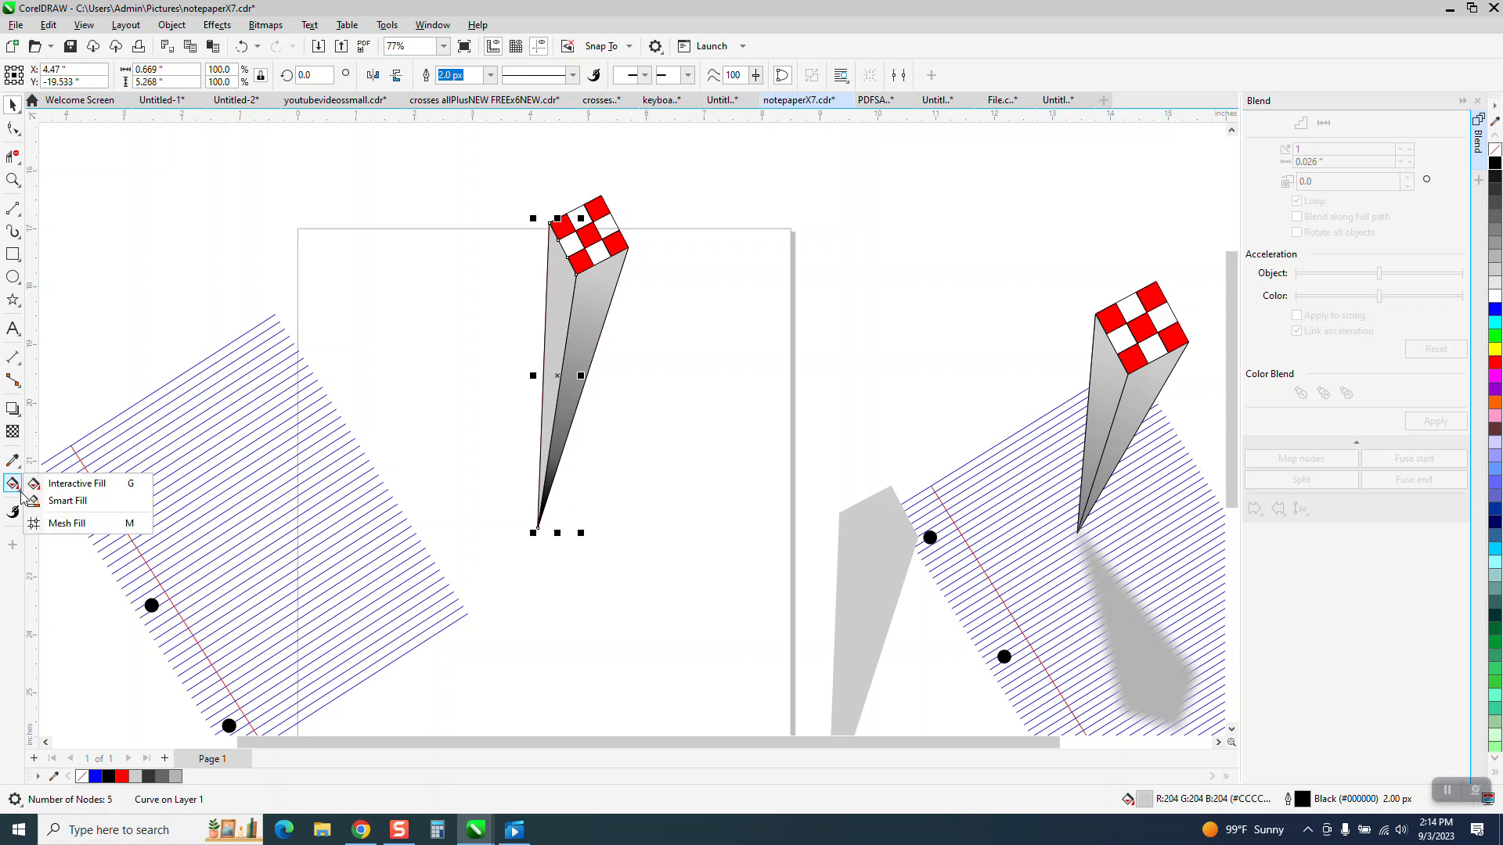
left_click(63, 484)
left_click_drag(555, 265, 544, 526)
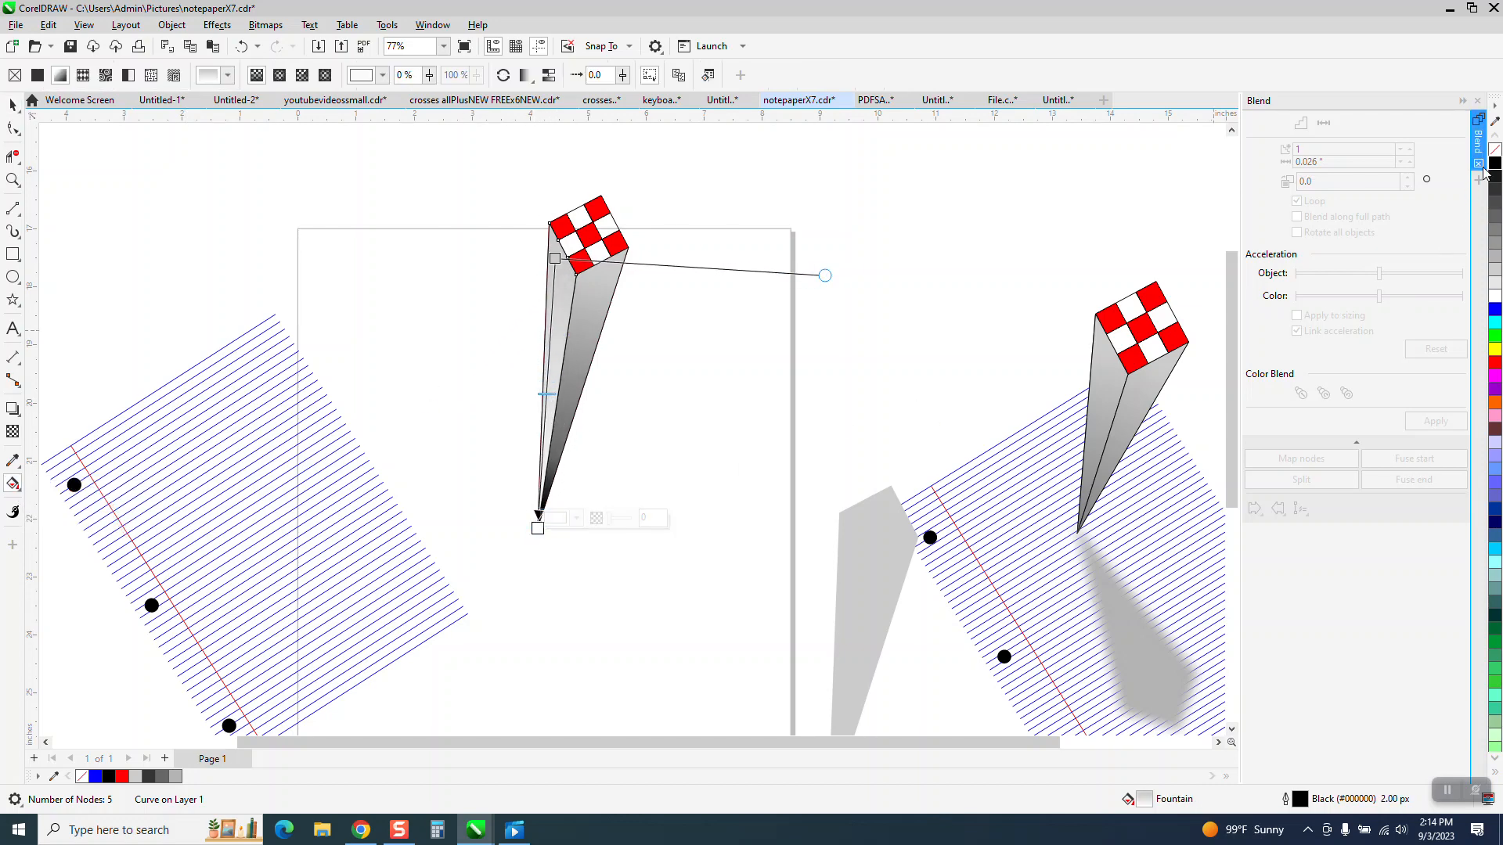
left_click(537, 528)
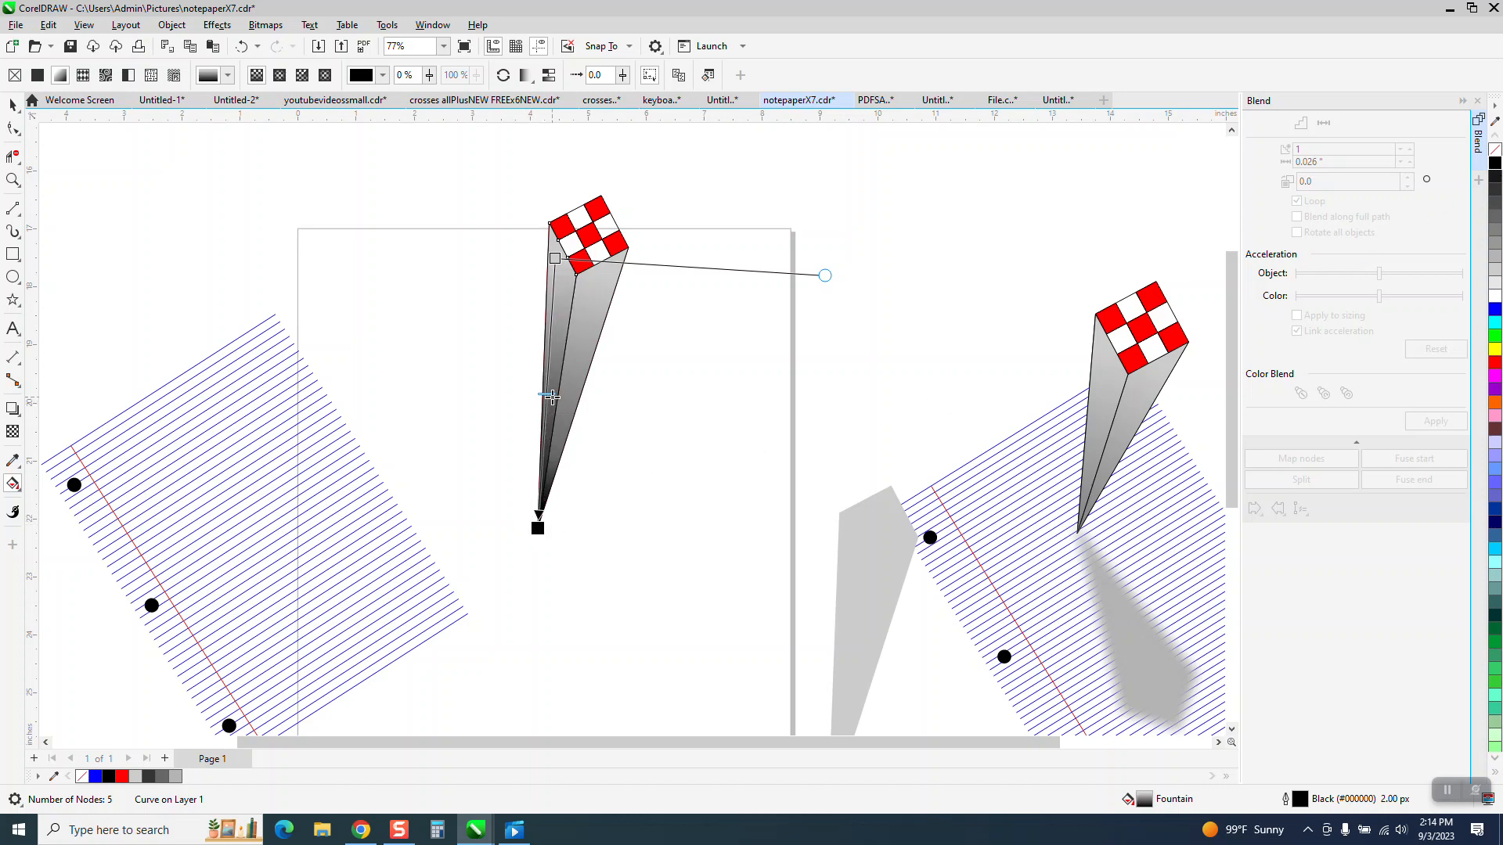
left_click(12, 105)
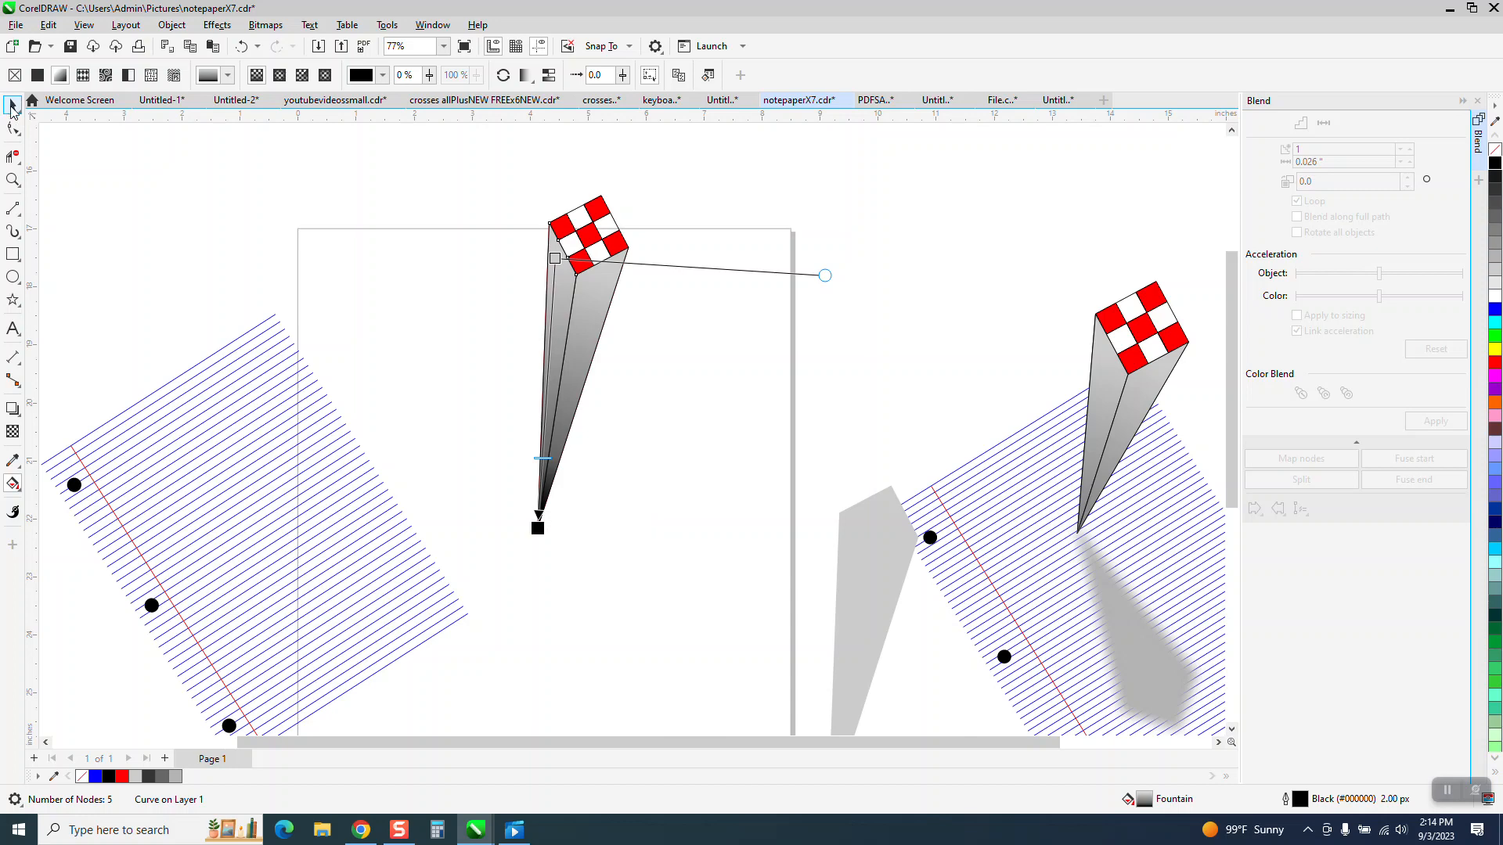
Step: Move the ruled notepaper group 5 inches right so it sits behind the column
scroll(336, 288, "down", 1)
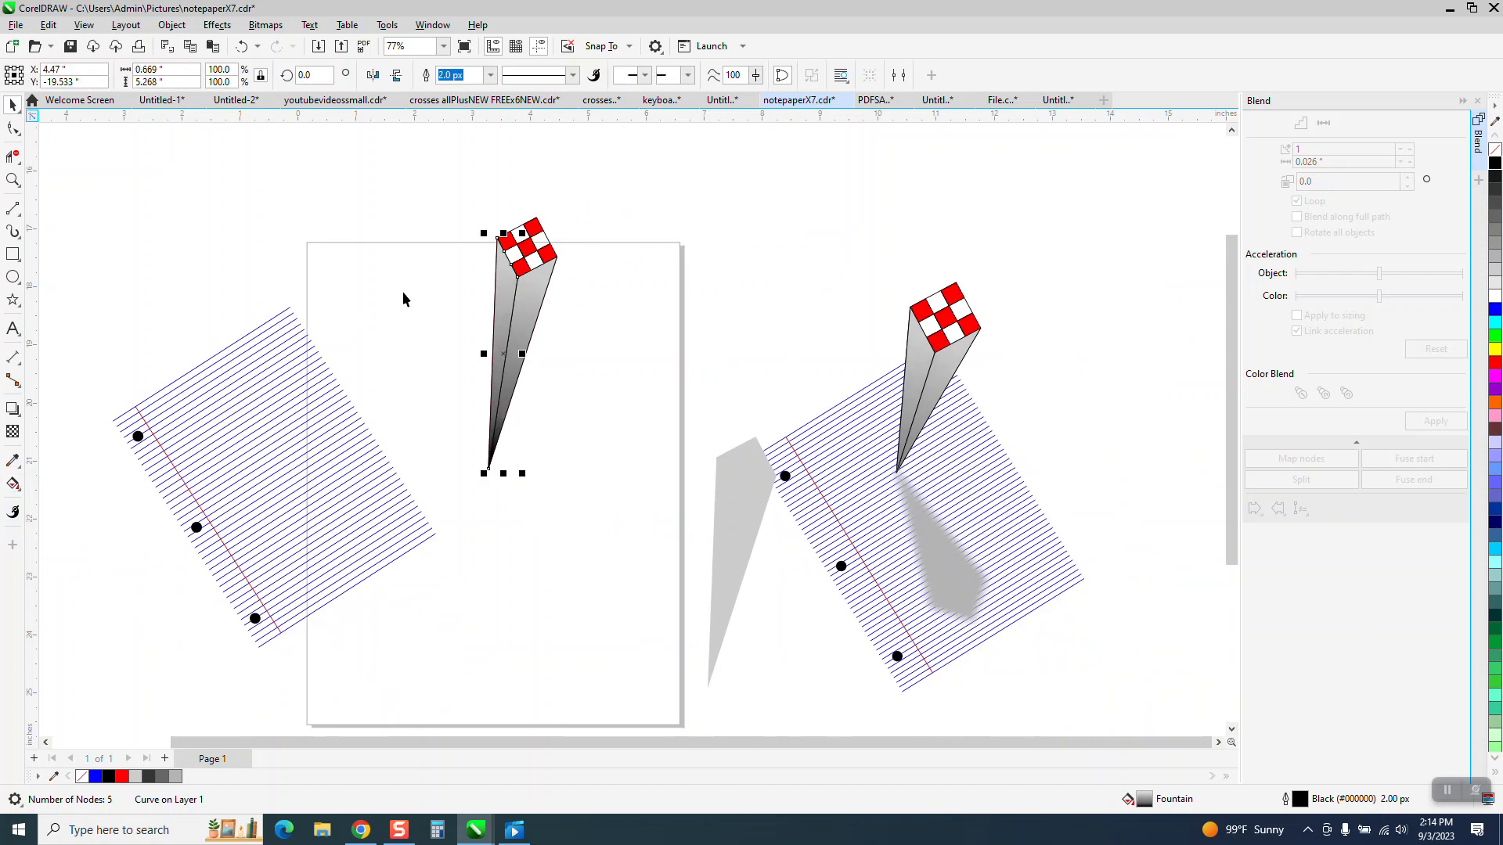
left_click(206, 472)
left_click(227, 469)
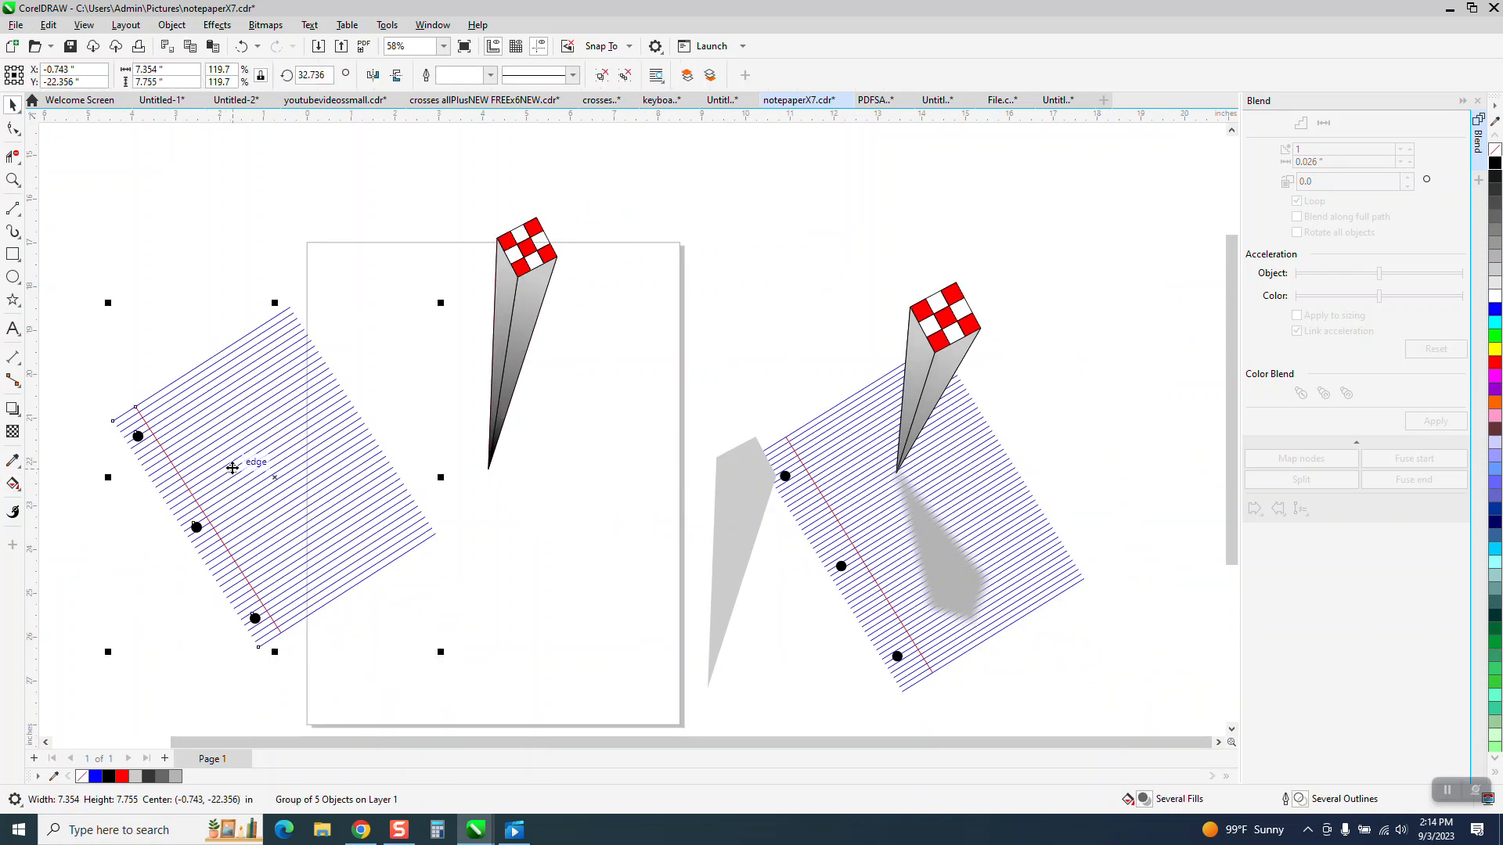
key("shift+Right")
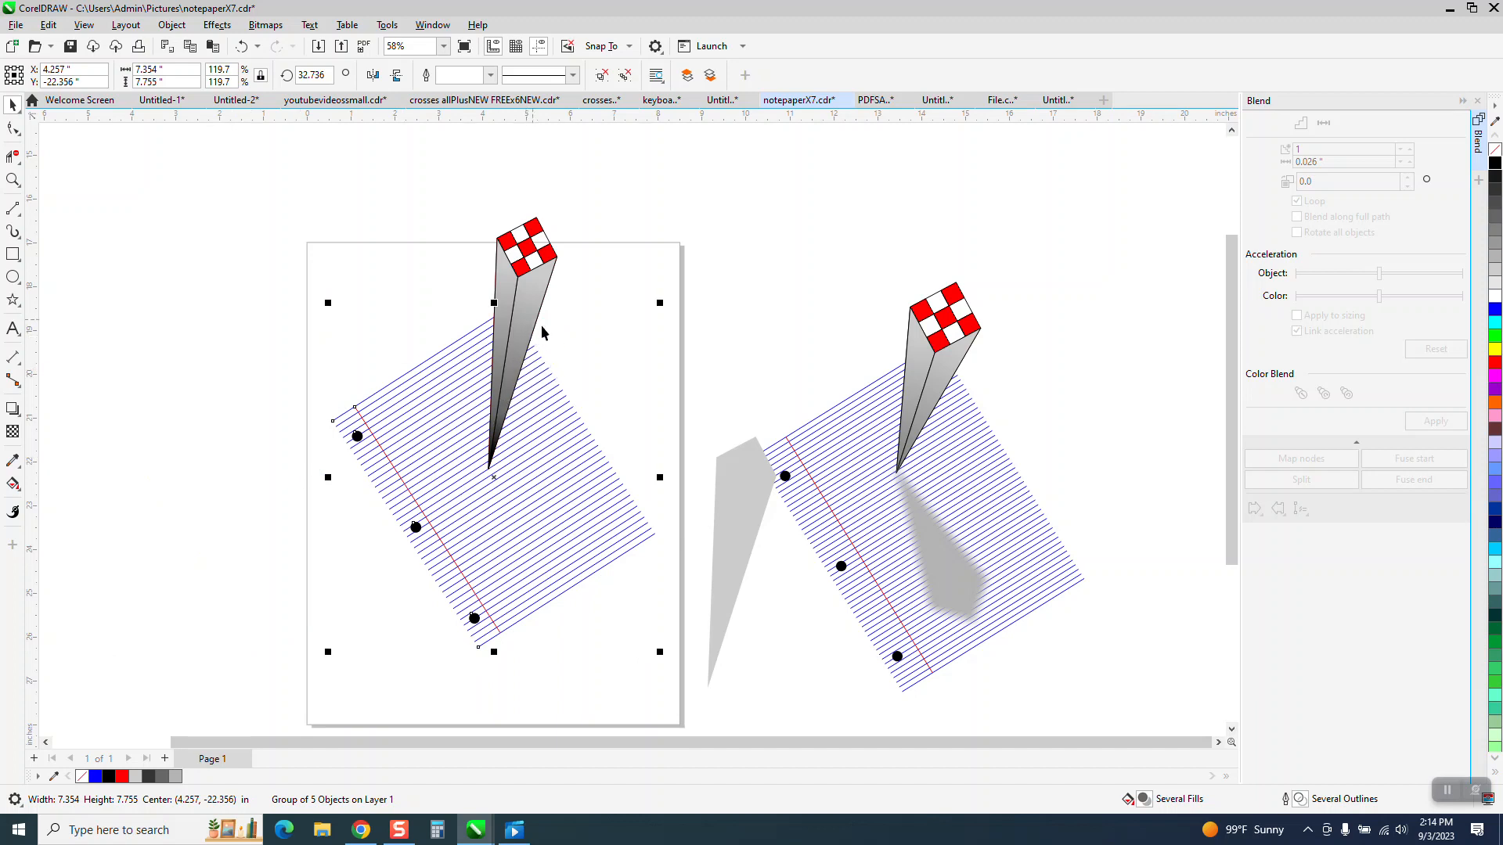
Step: Move the gray silhouette onto the column so that its pointed end meets the column's tip
left_click(745, 508)
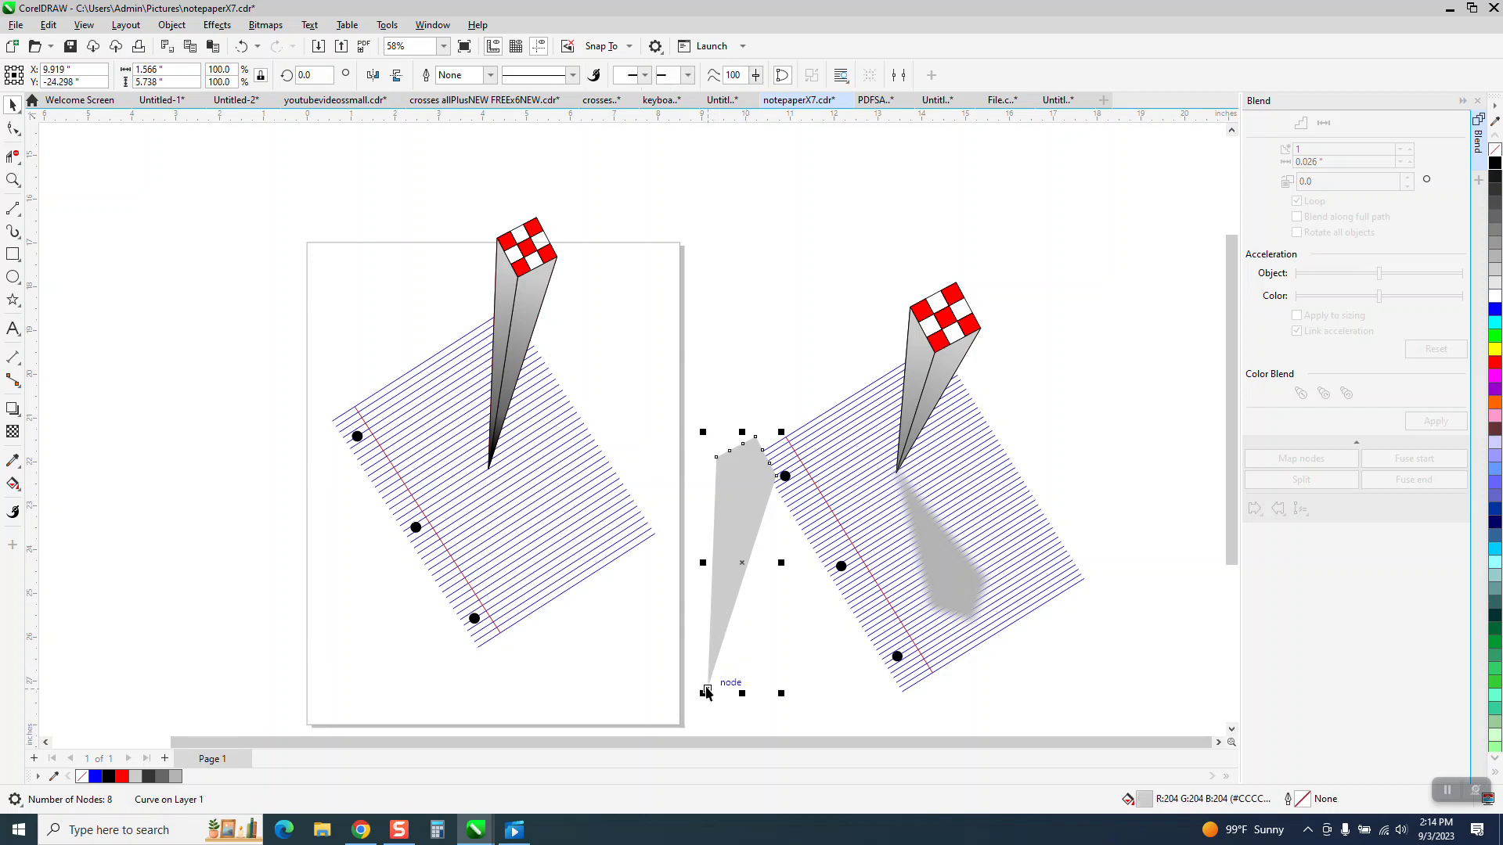
left_click_drag(716, 615, 558, 417)
left_click_drag(555, 490, 488, 467)
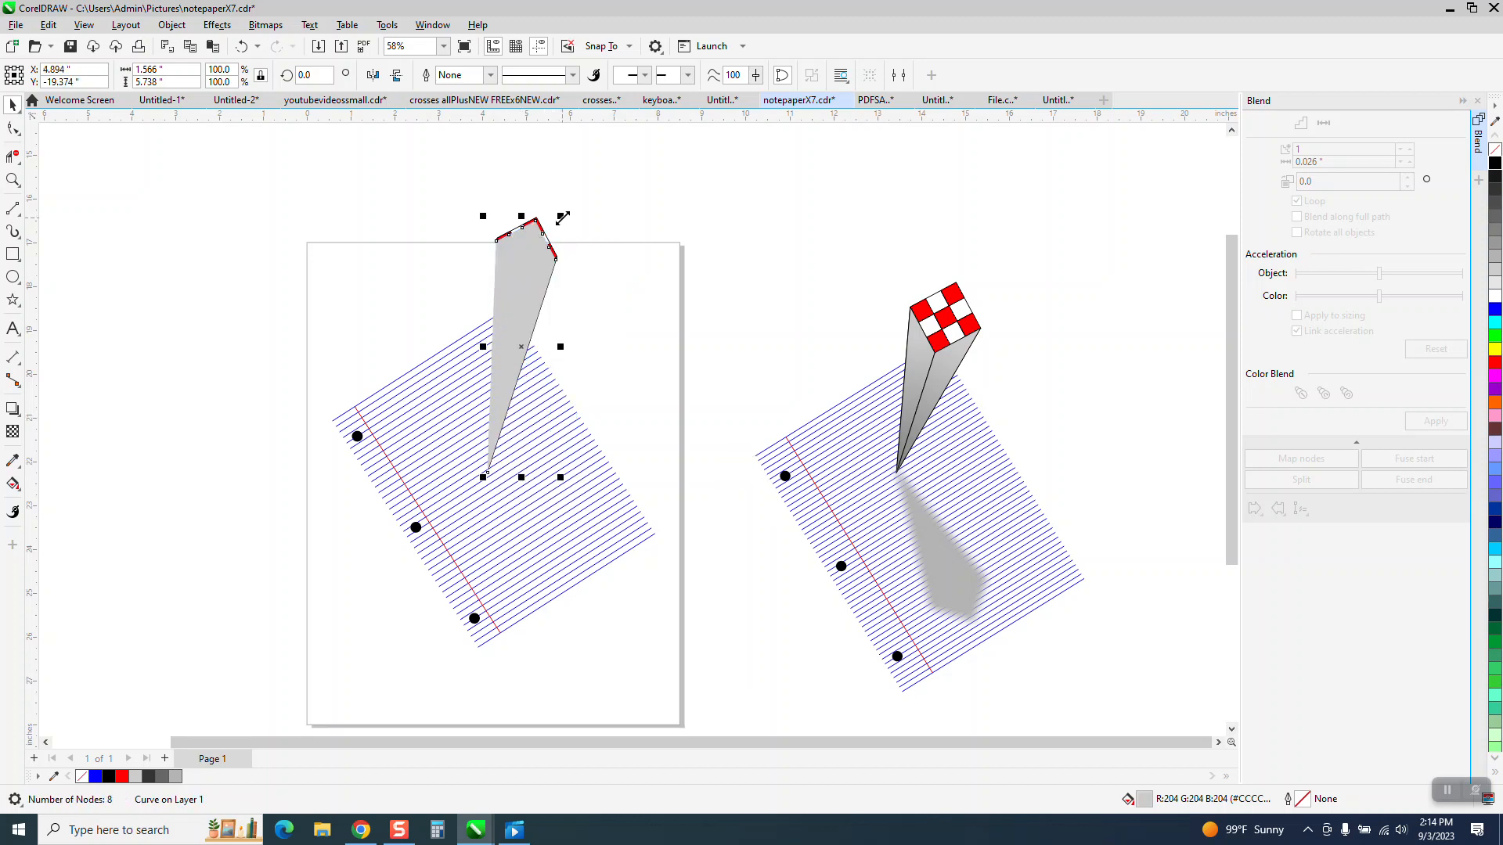
Step: Rotate the gray silhouette about its pointed end to about 222° and scale it to about 51% as a shadow on the paper
left_click(523, 356)
left_click_drag(504, 420, 487, 473)
left_click_drag(564, 216, 560, 618)
left_click(624, 675)
left_click_drag(641, 696, 569, 593)
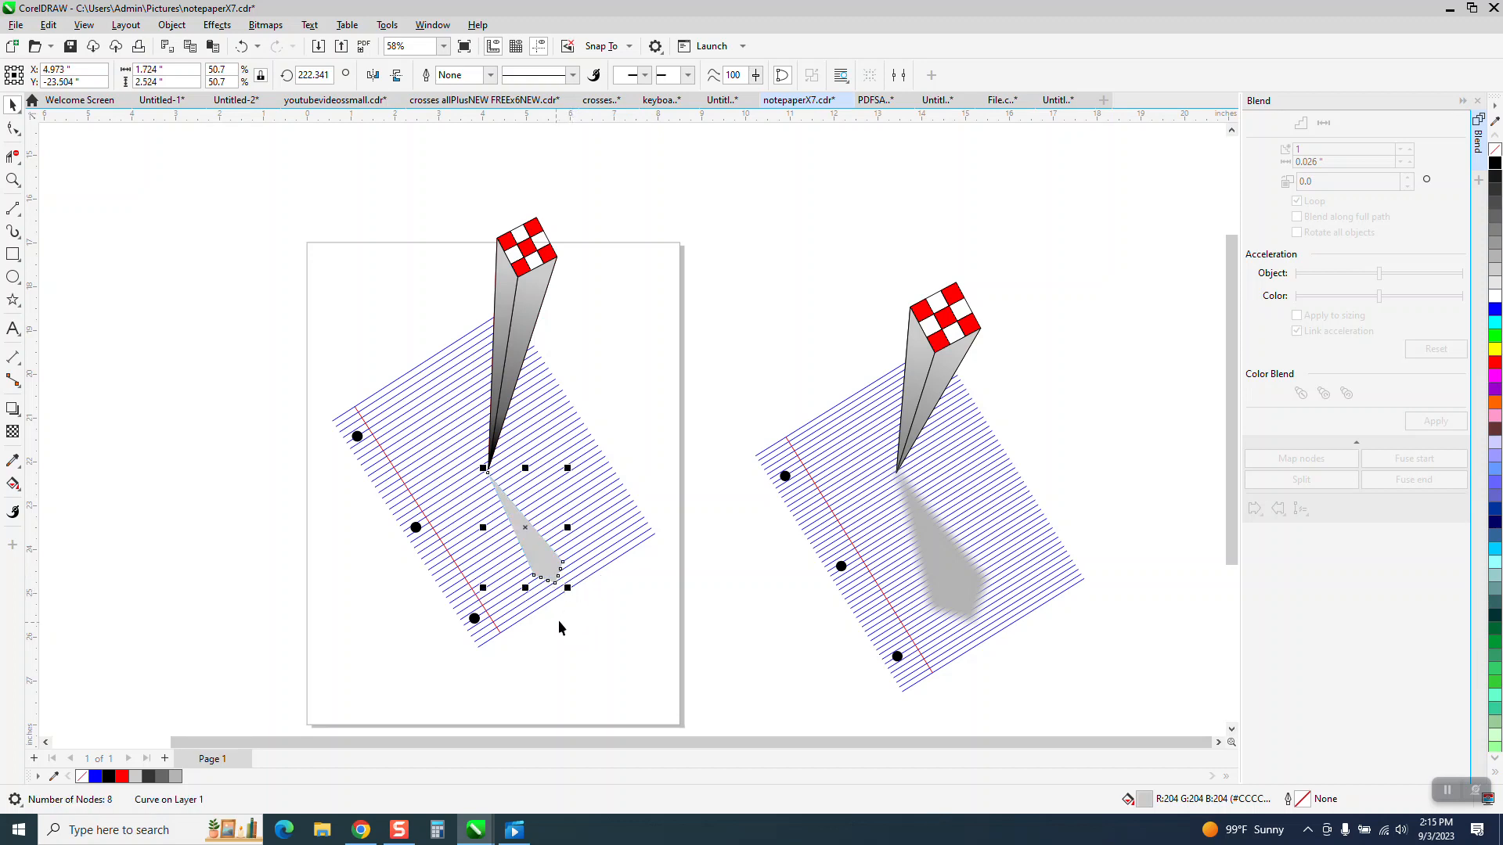
Step: Enlarge the shadow to about 2.98 by 2.93 inches and place its tip at the column's base
left_click_drag(567, 470, 609, 445)
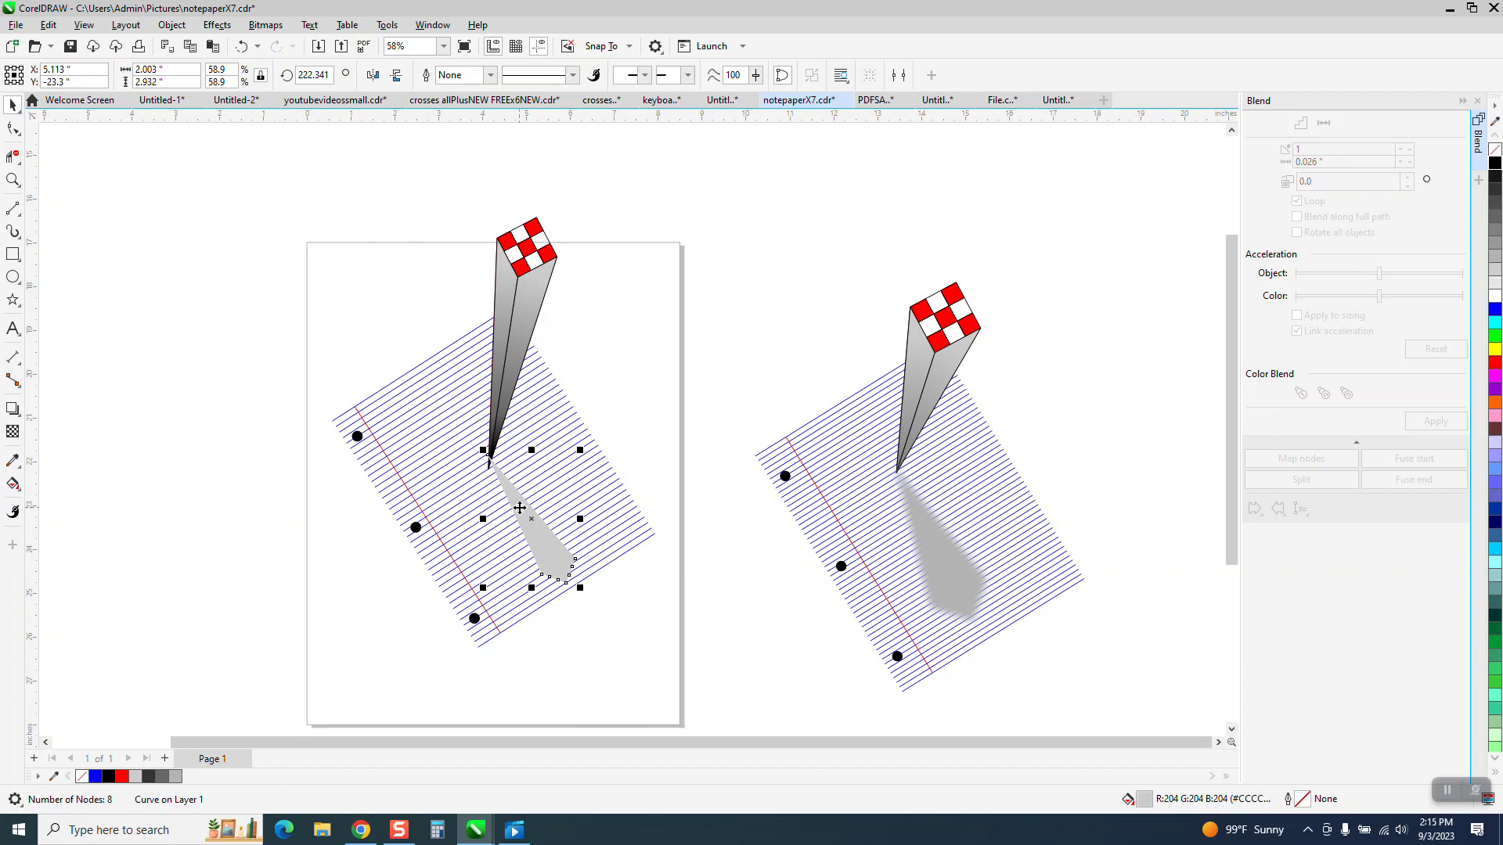
left_click_drag(520, 508, 522, 524)
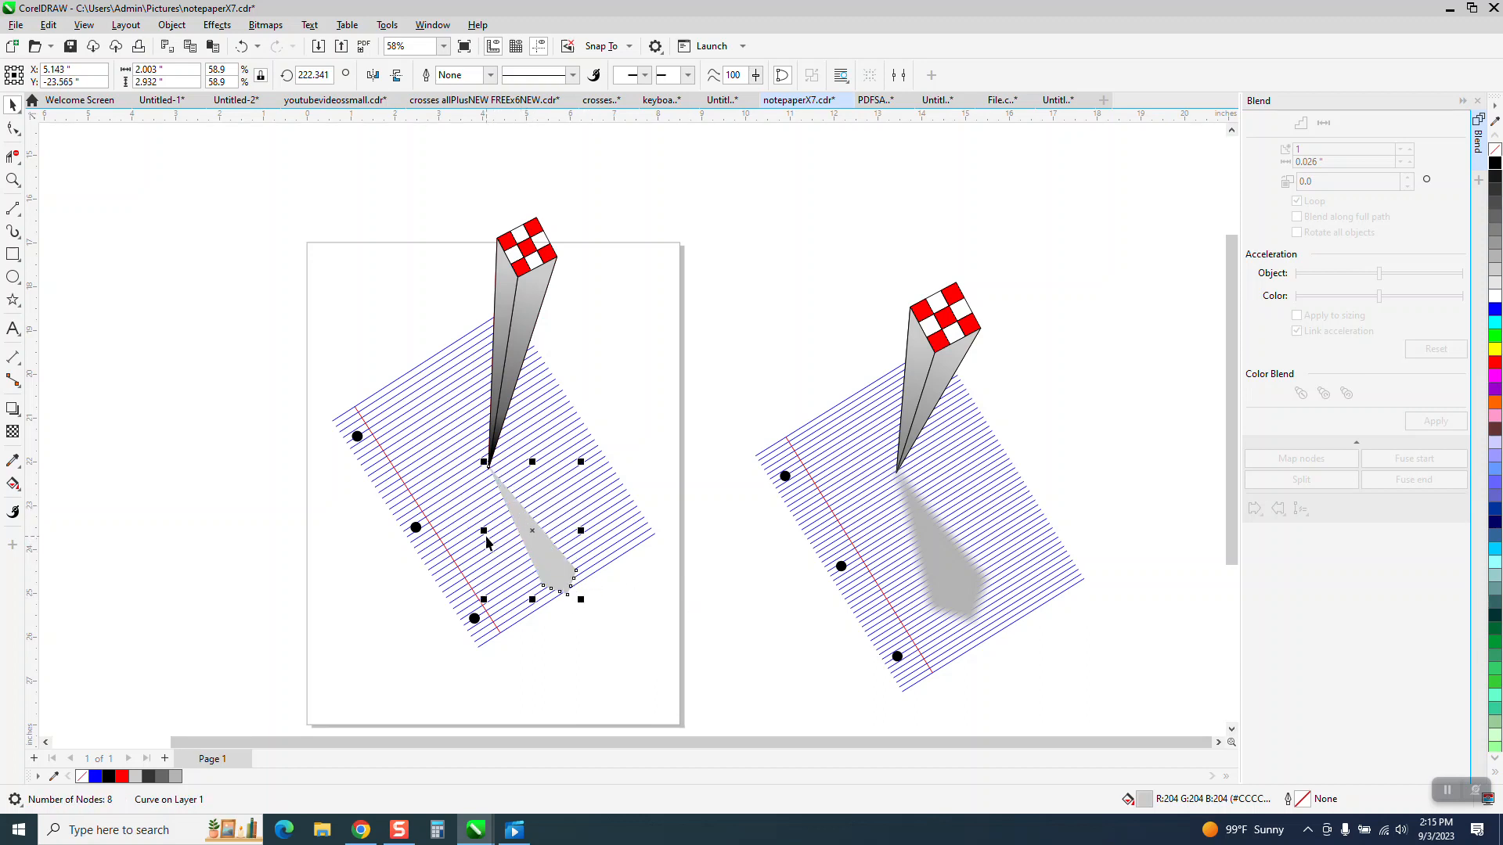
left_click_drag(483, 531, 459, 531)
left_click_drag(581, 531, 601, 531)
left_click(532, 542)
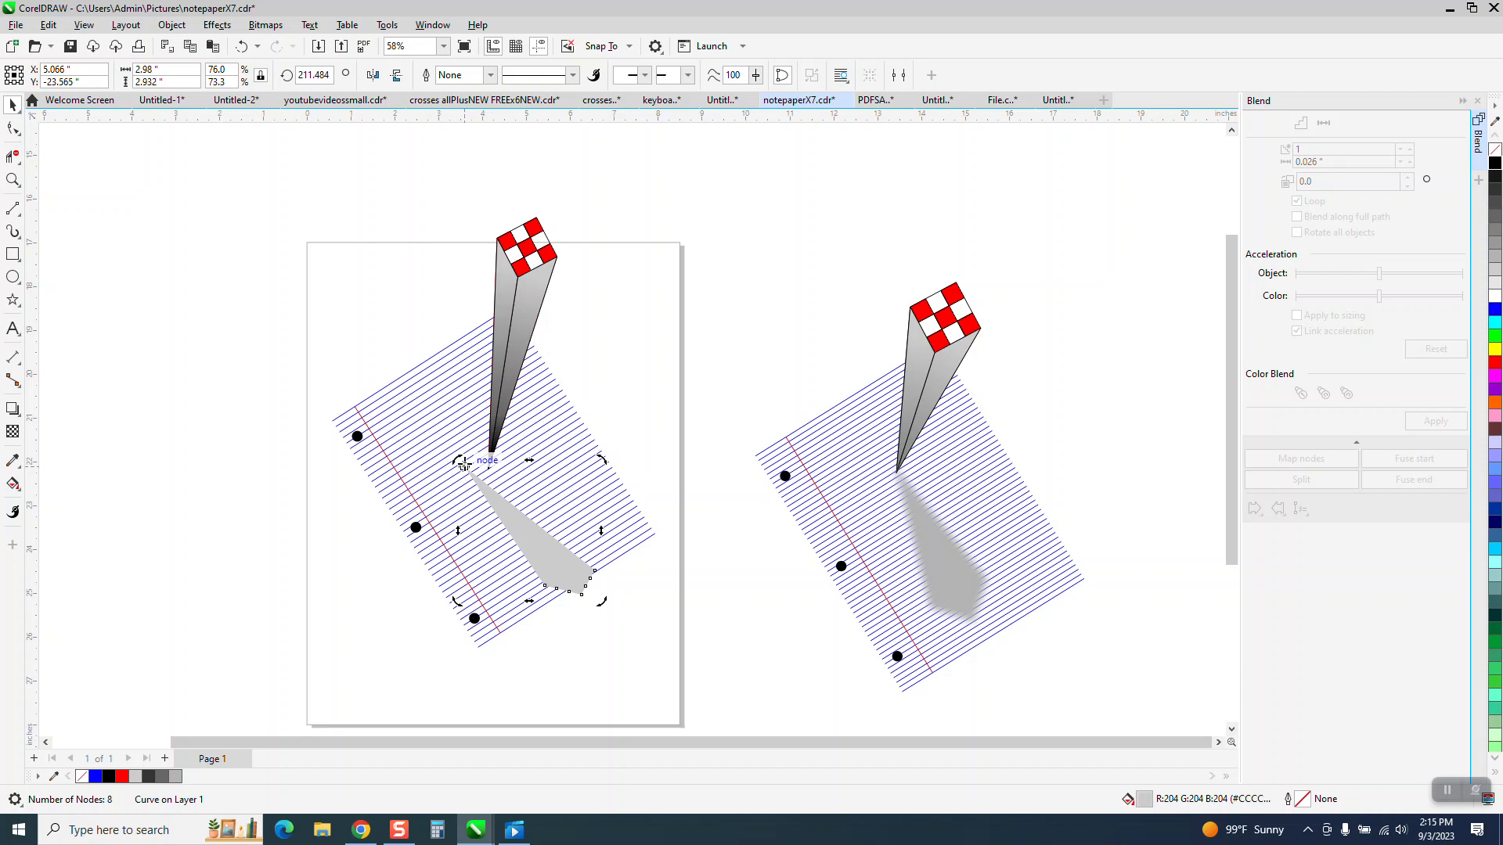
left_click_drag(465, 468, 491, 480)
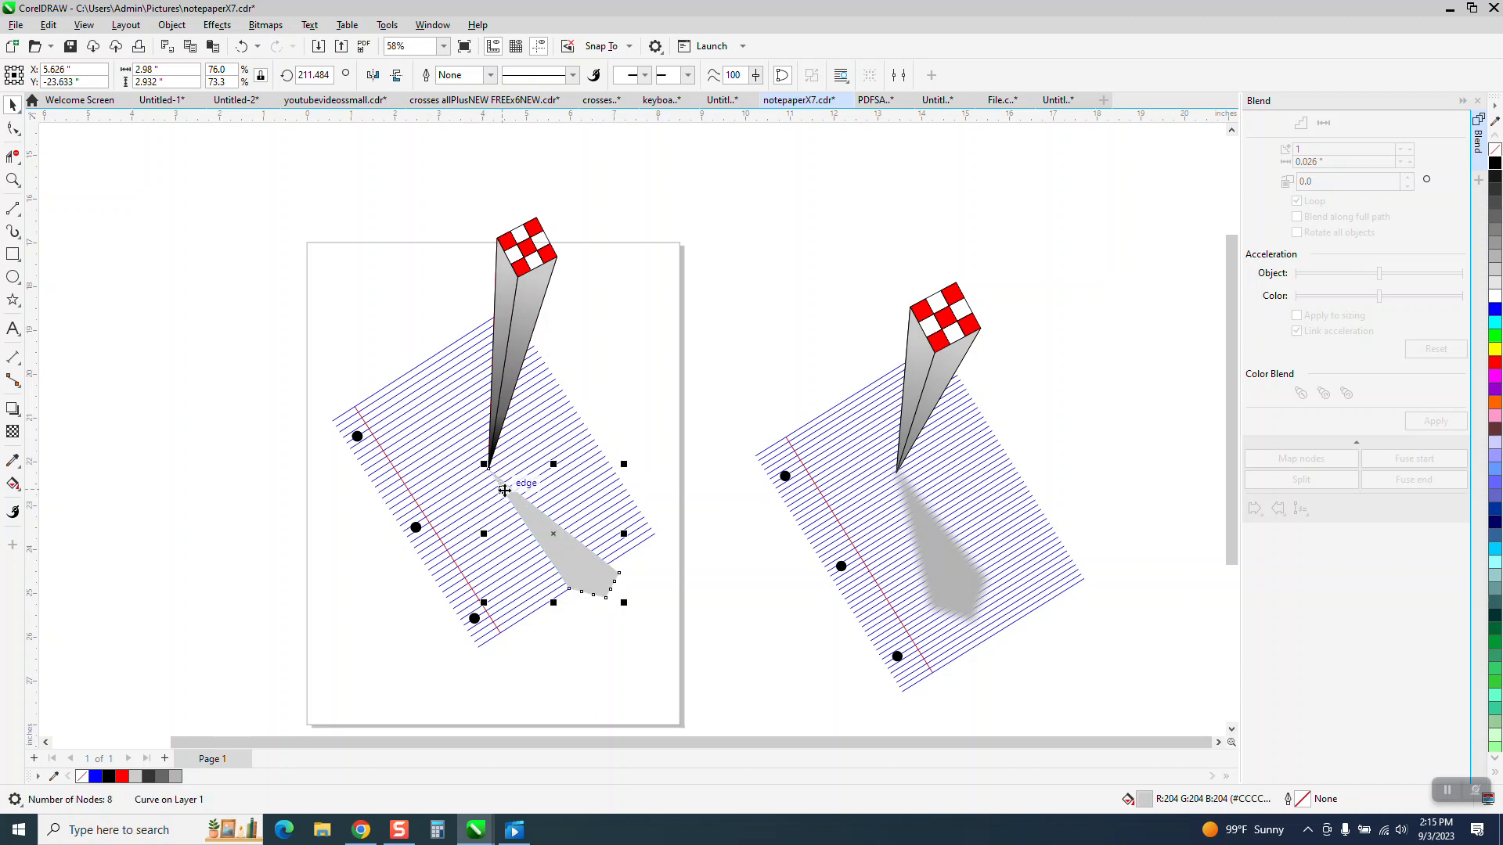
Step: Set the shadow's rotation center on its tip and rotate it clockwise around the column's base
left_click(517, 498)
left_click_drag(514, 473, 488, 468)
key("F10")
left_click(556, 554)
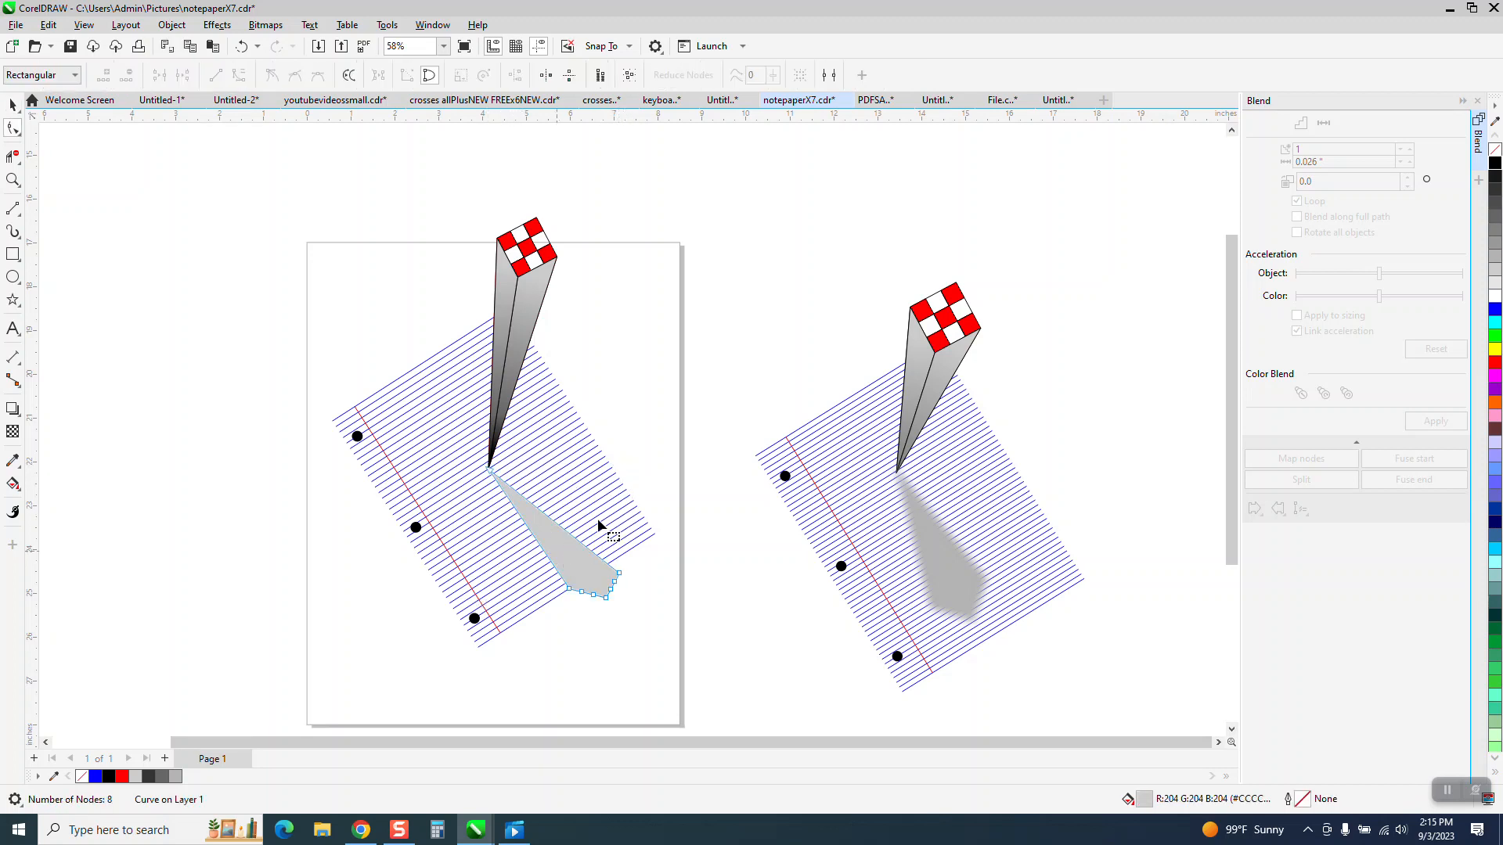
left_click(12, 104)
left_click(564, 540)
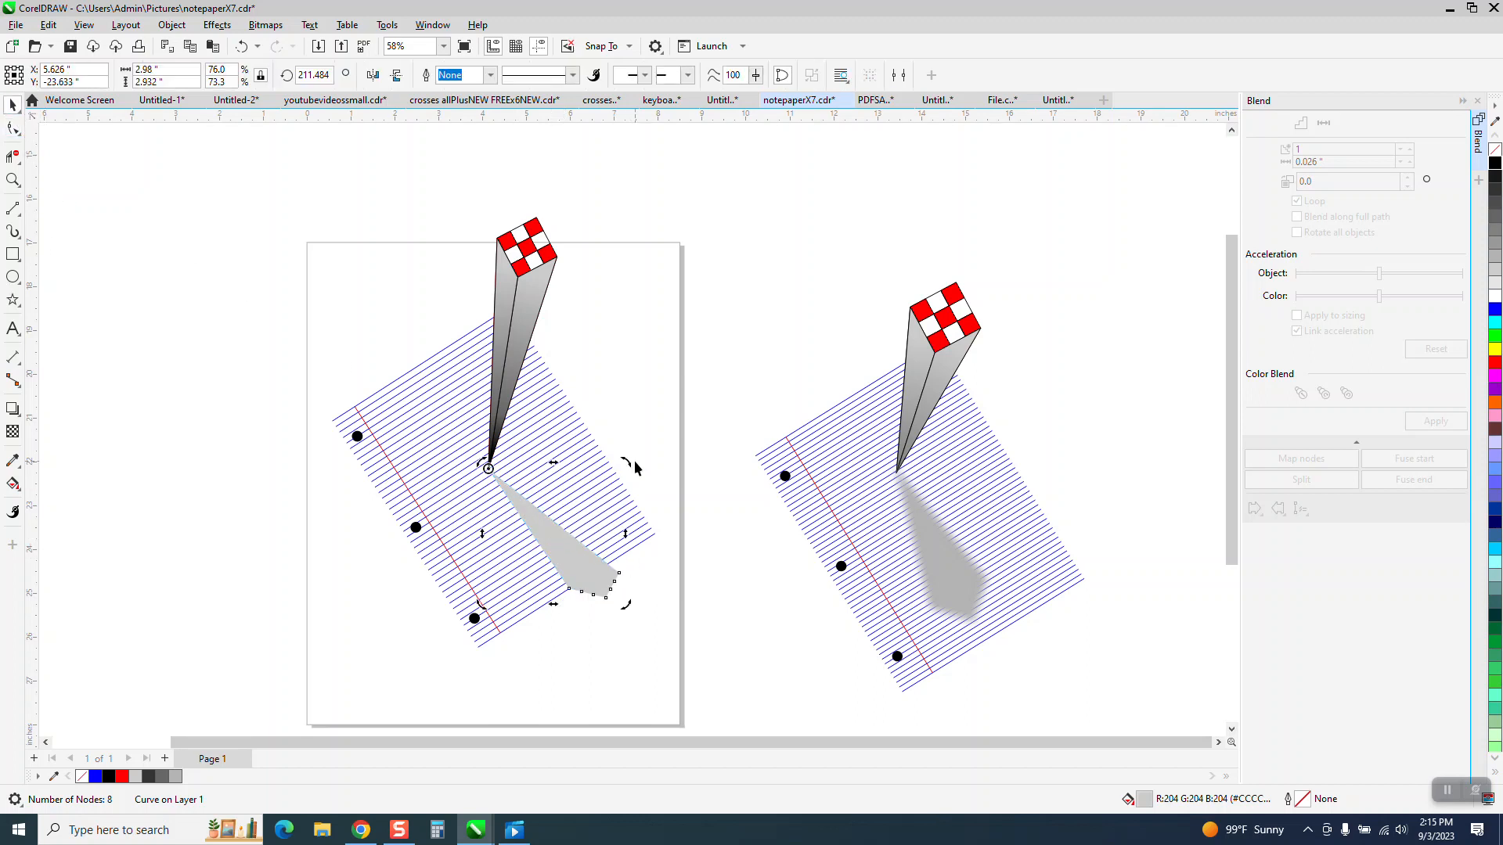
left_click_drag(632, 460, 622, 532)
left_click(565, 563)
left_click(566, 560)
left_click_drag(628, 461, 625, 517)
Step: Shrink the shadow to about 1.82 by 2.51 inches, anchored at the column's base
left_click(598, 638)
left_click(560, 616)
left_click_drag(536, 632, 573, 584)
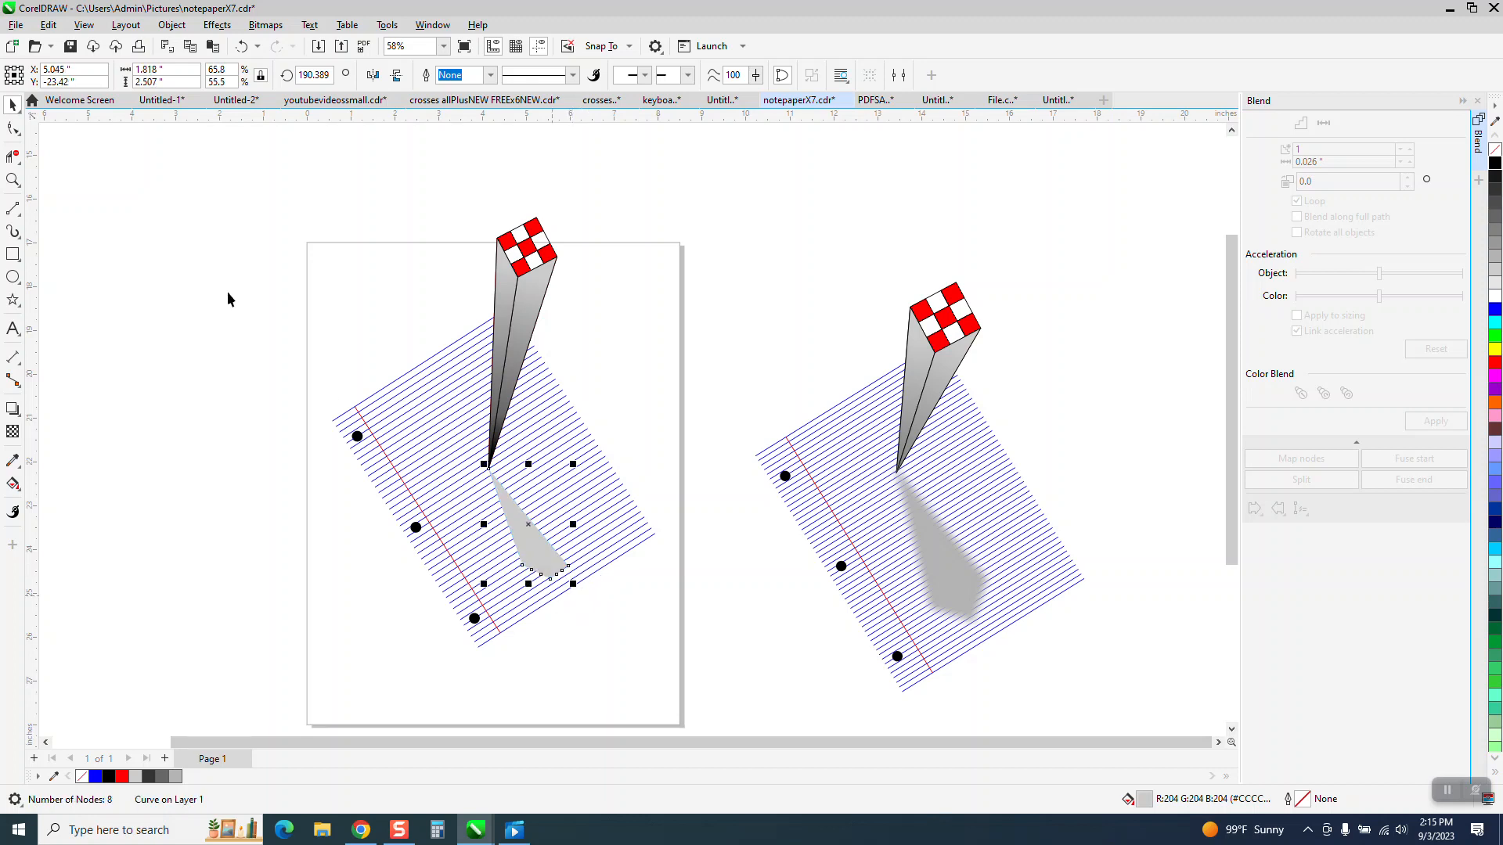
Step: Apply a Gaussian Blur with a 25.9-pixel radius to the shadow
left_click(216, 24)
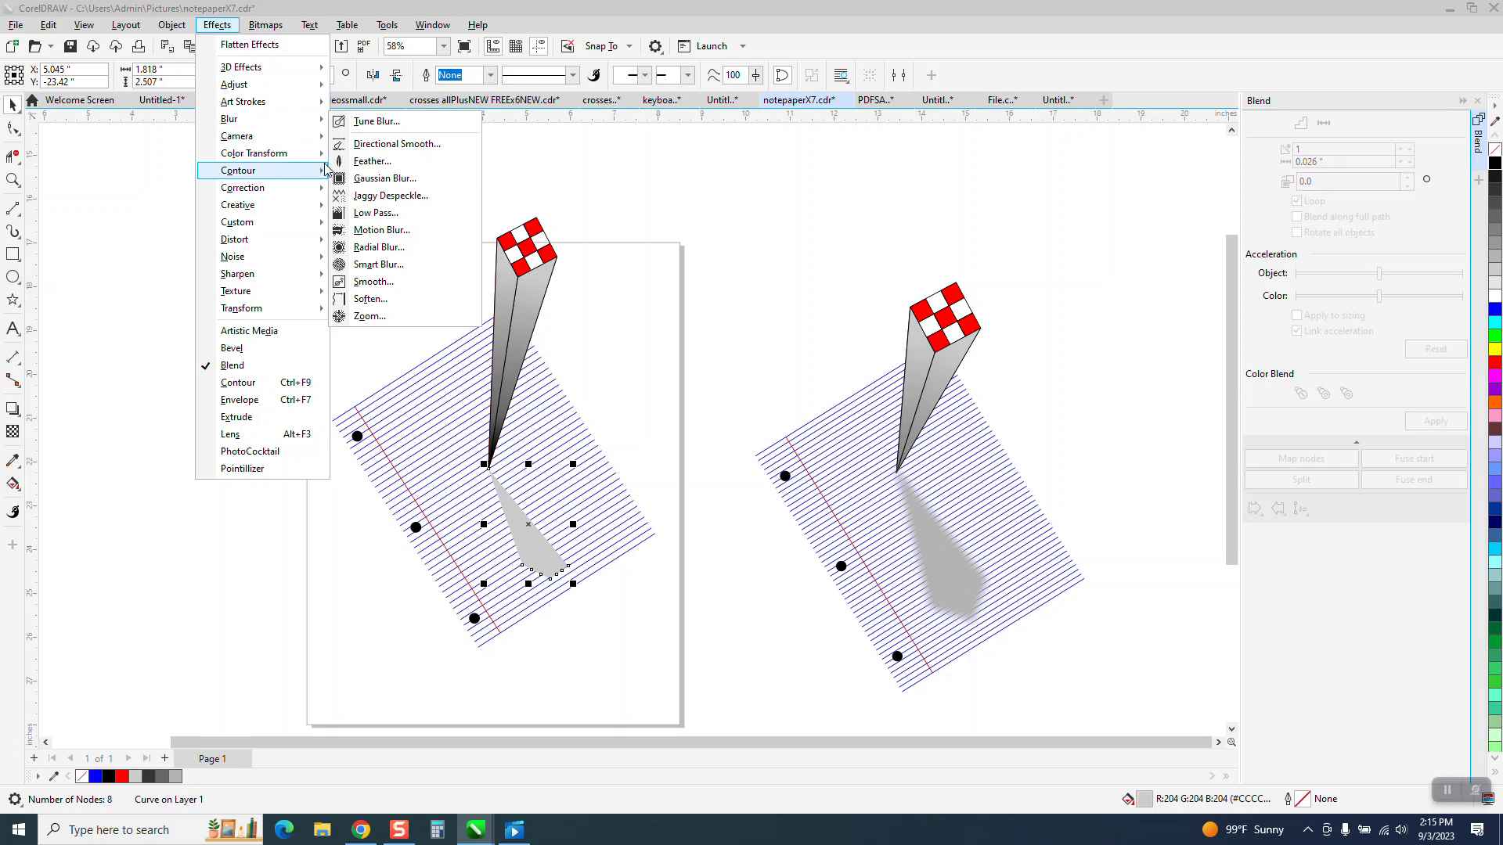
left_click(365, 178)
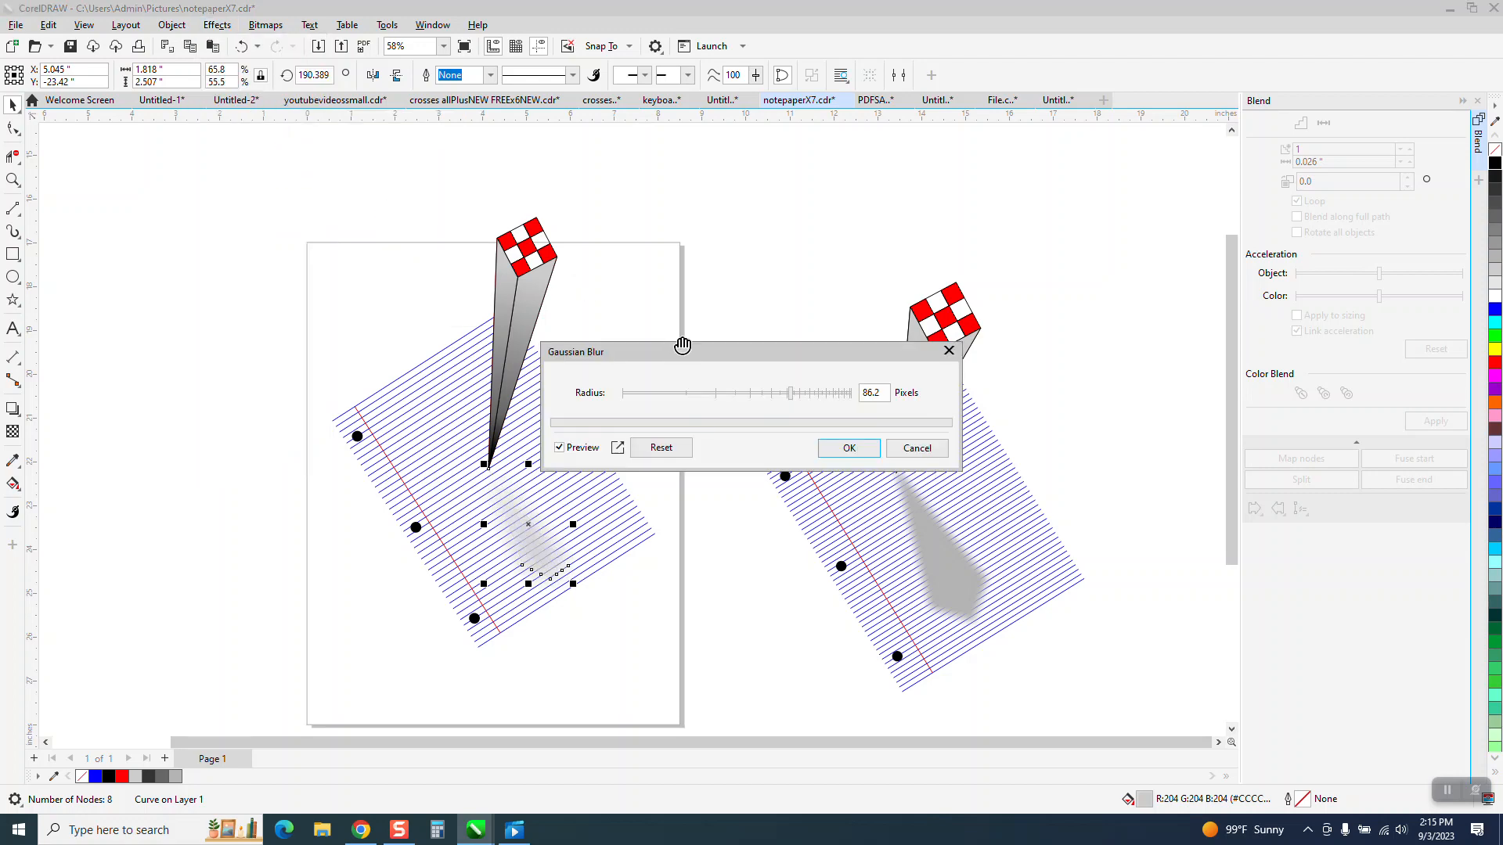
left_click_drag(792, 398, 721, 403)
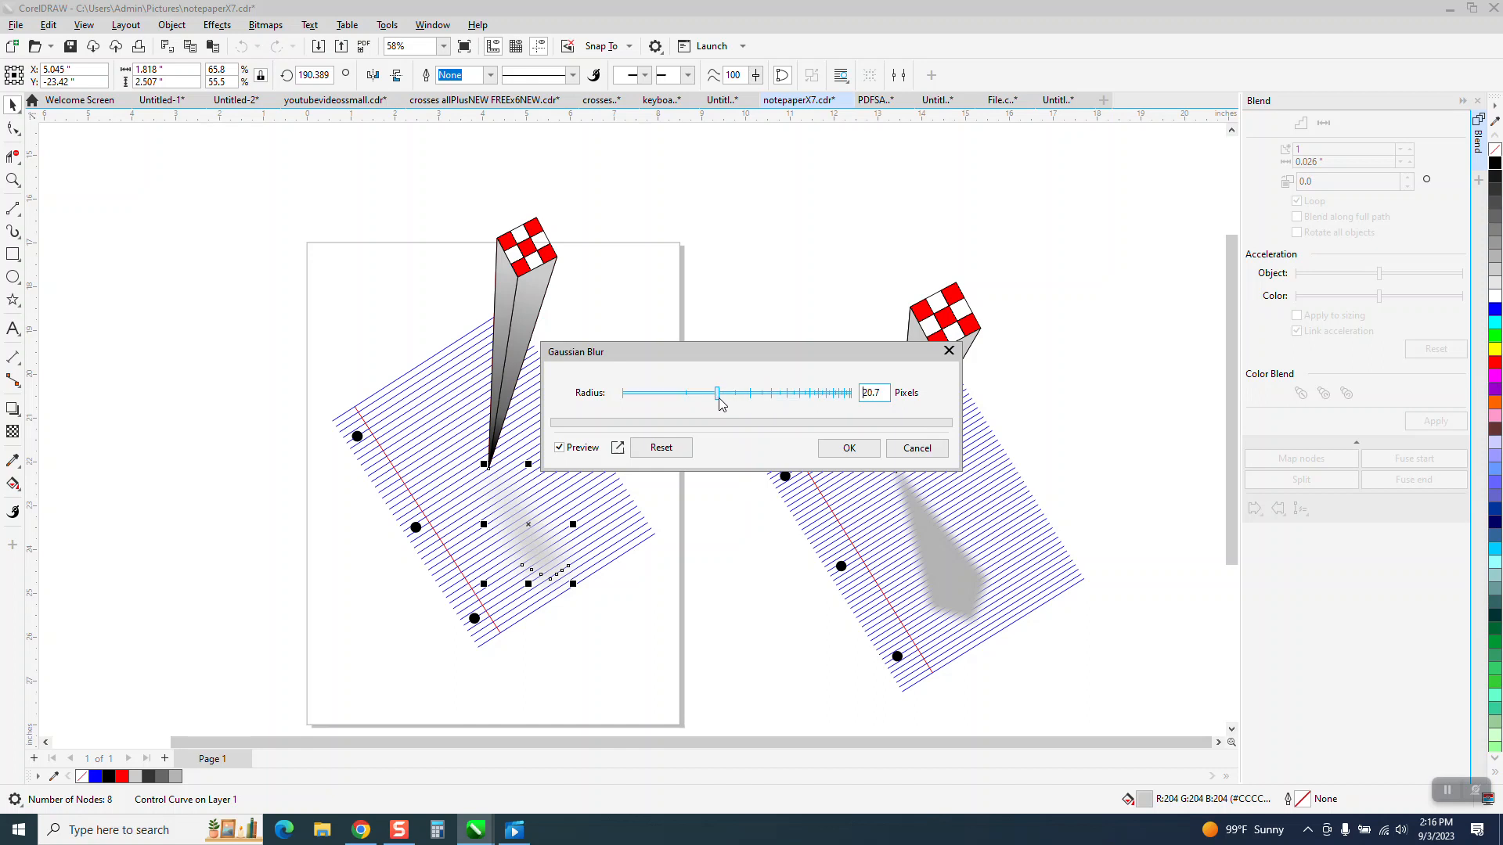
left_click_drag(720, 402, 729, 404)
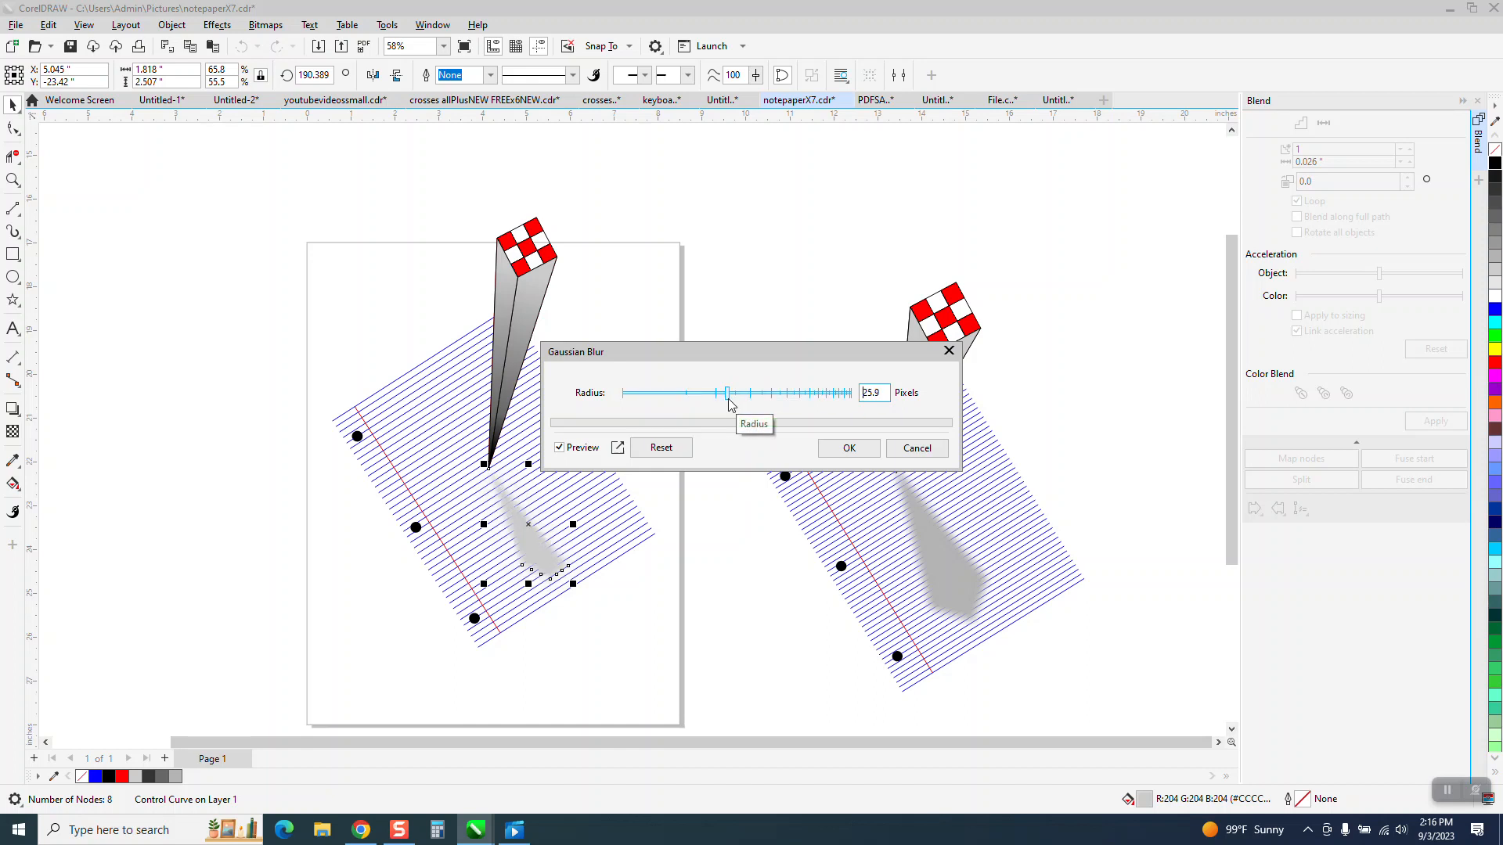
left_click(842, 449)
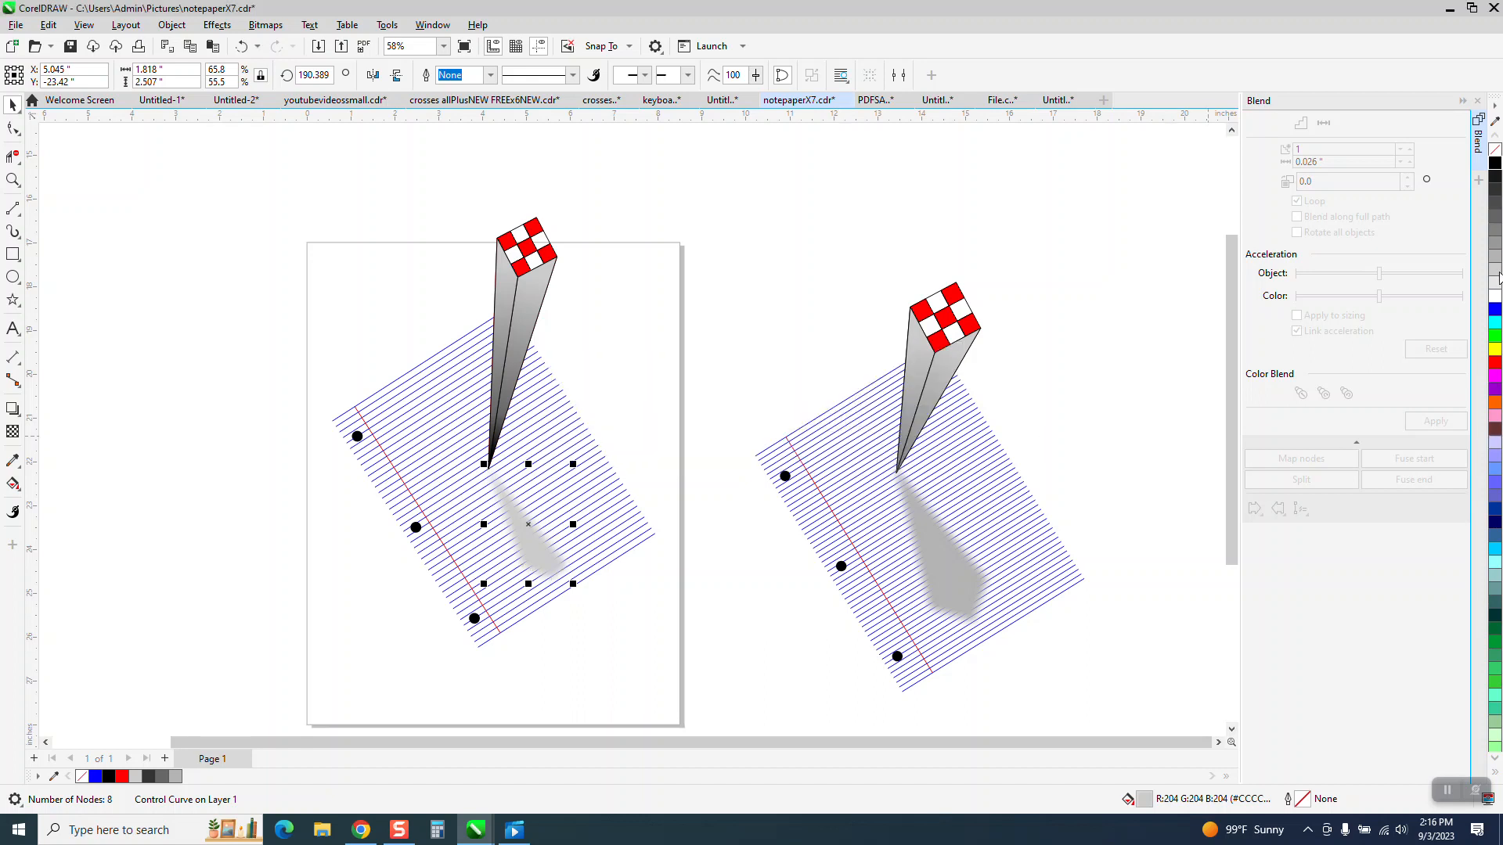
Step: Fill the shadow with dark gray #666666 and apply another Gaussian Blur with a 40.0-pixel radius
left_click(1495, 216)
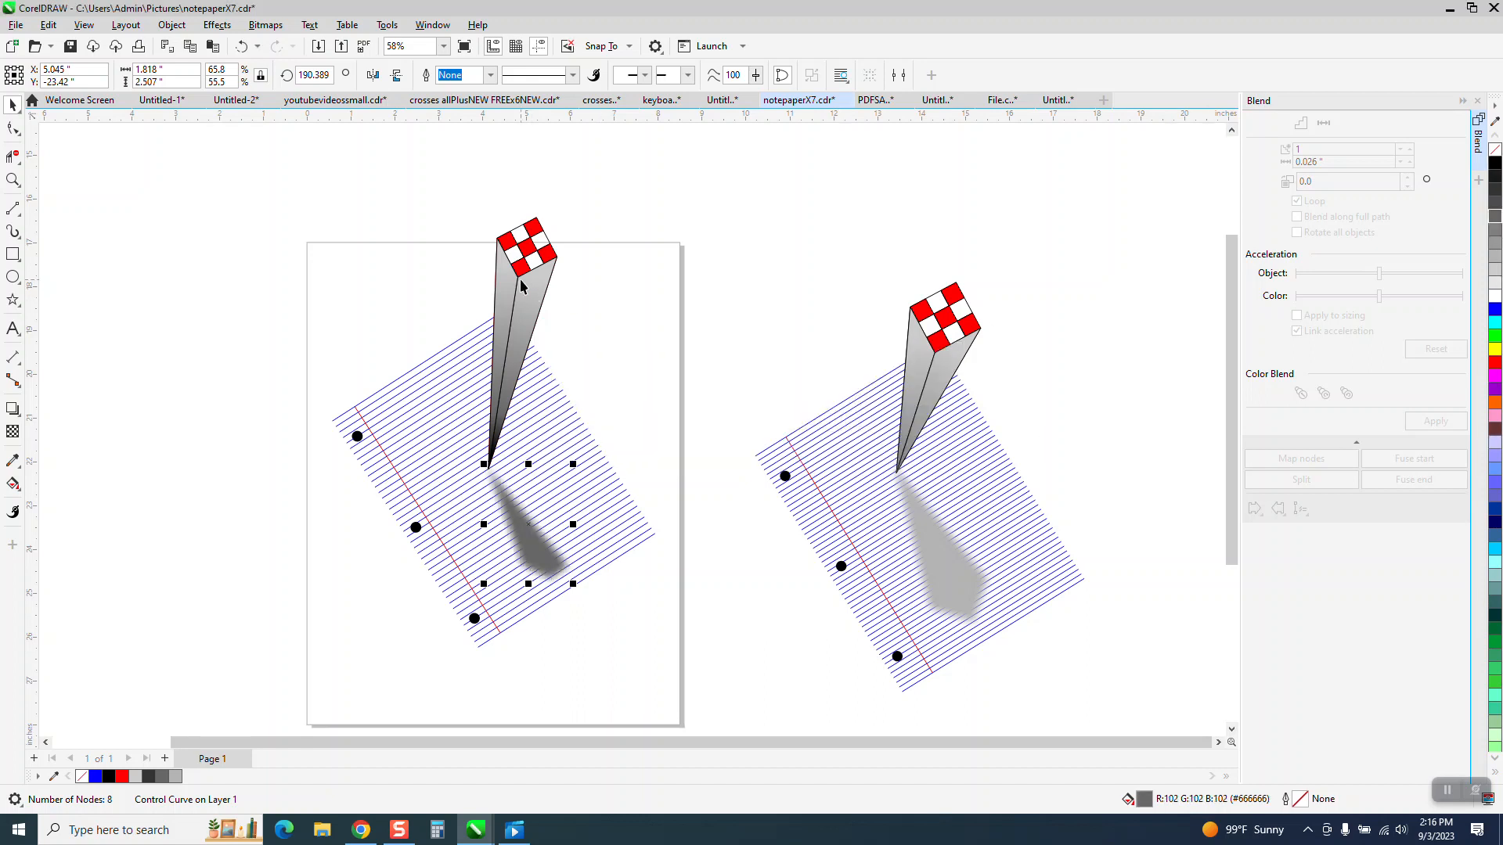
left_click(217, 25)
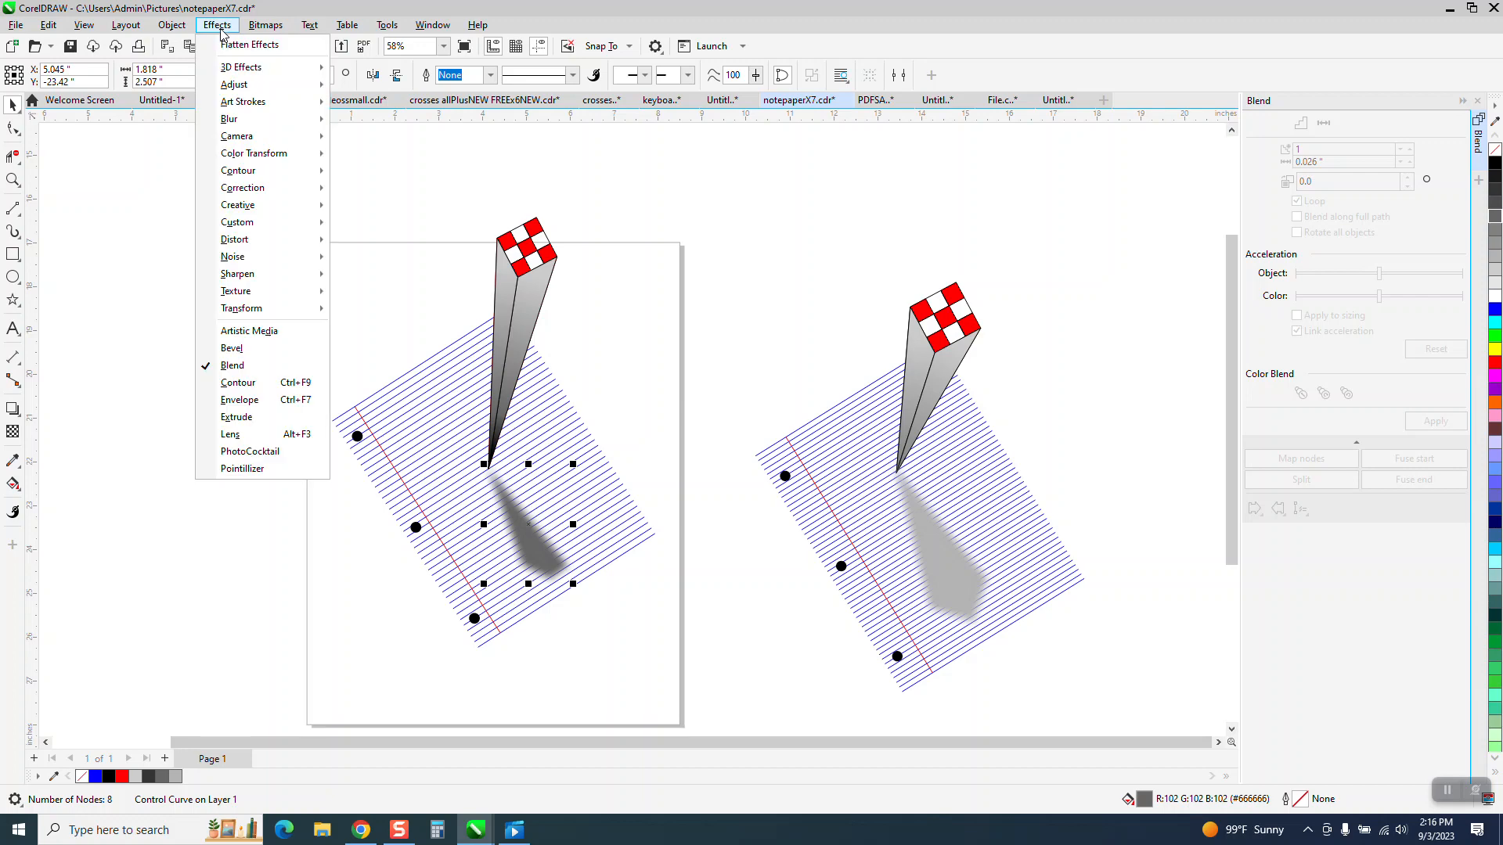
mouse_move(246, 171)
mouse_move(234, 119)
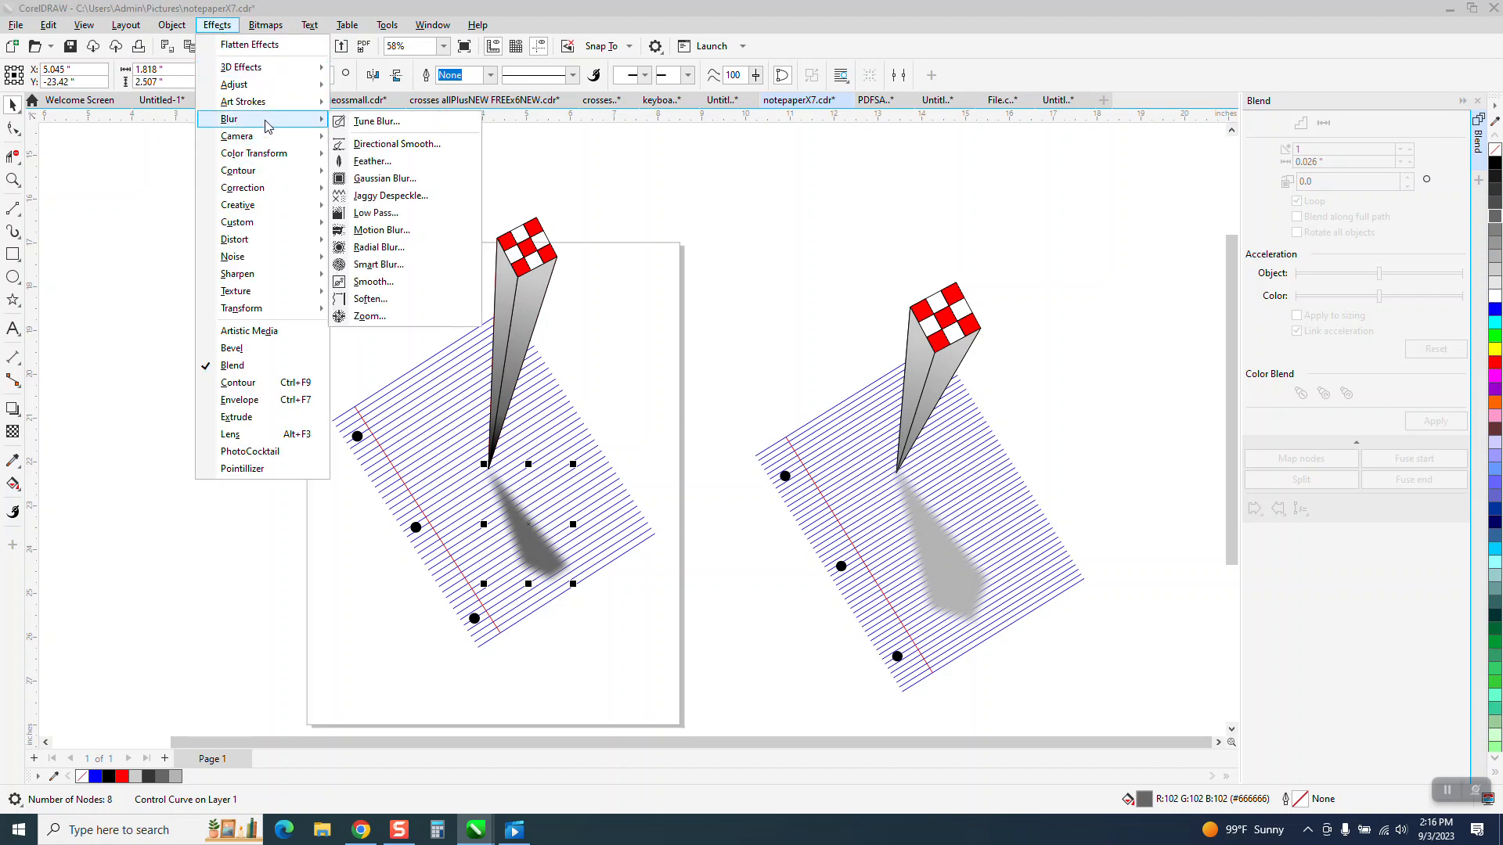
left_click(384, 178)
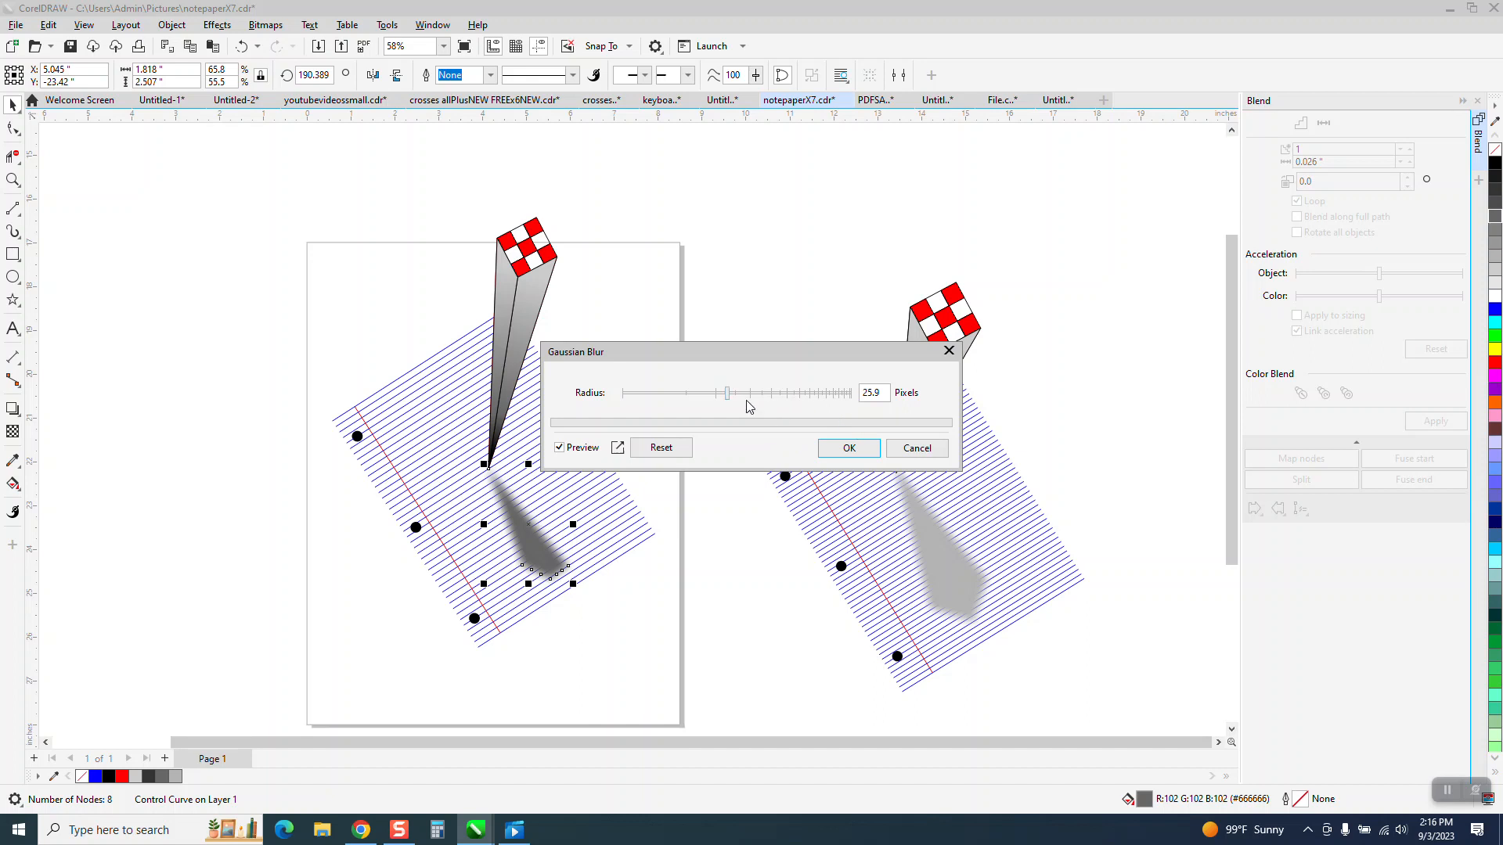
left_click_drag(728, 393, 751, 398)
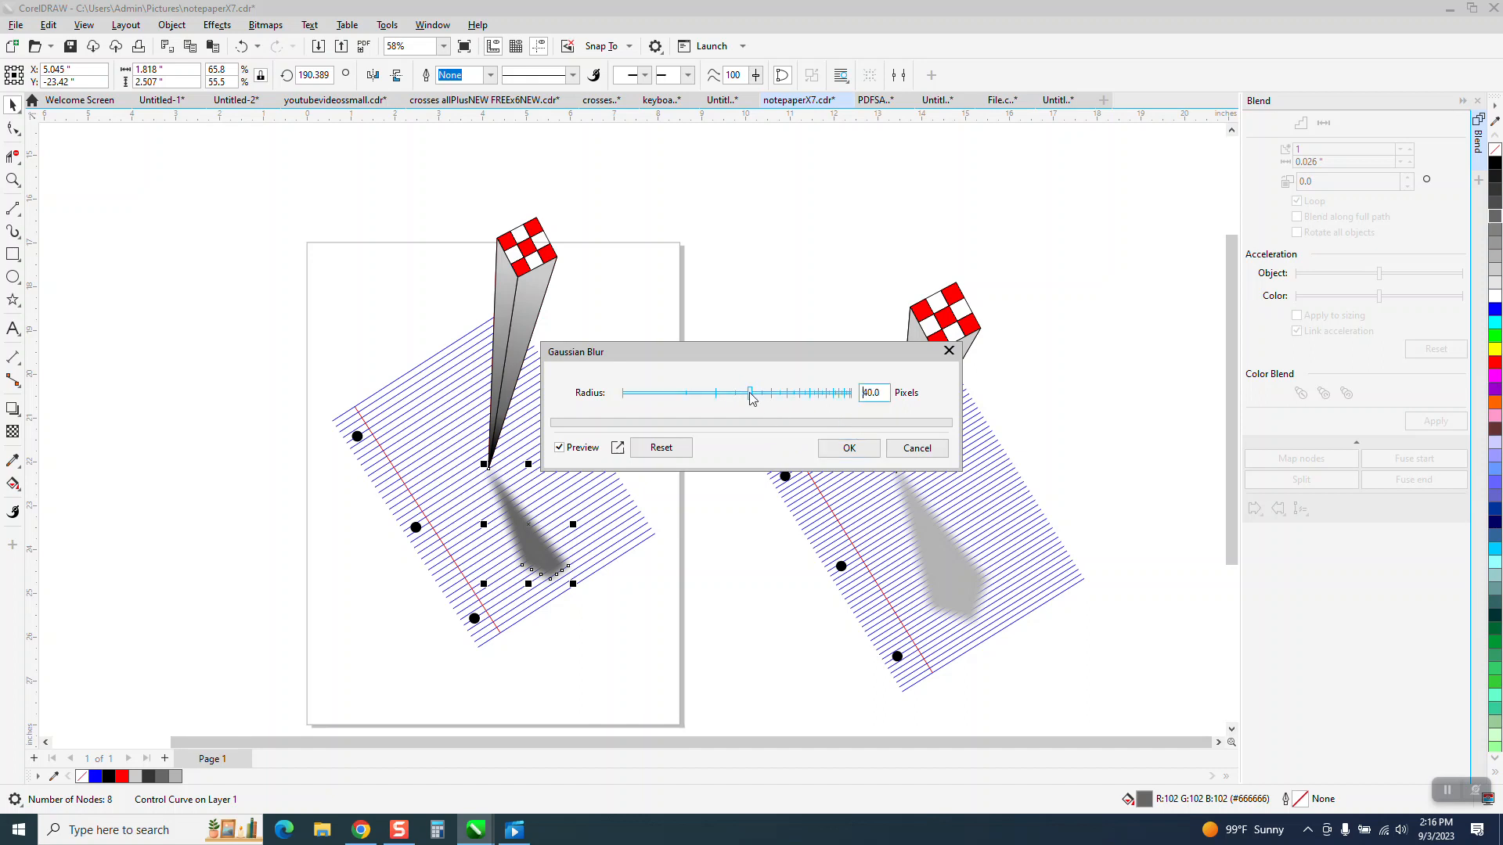
left_click(842, 459)
left_click(626, 406)
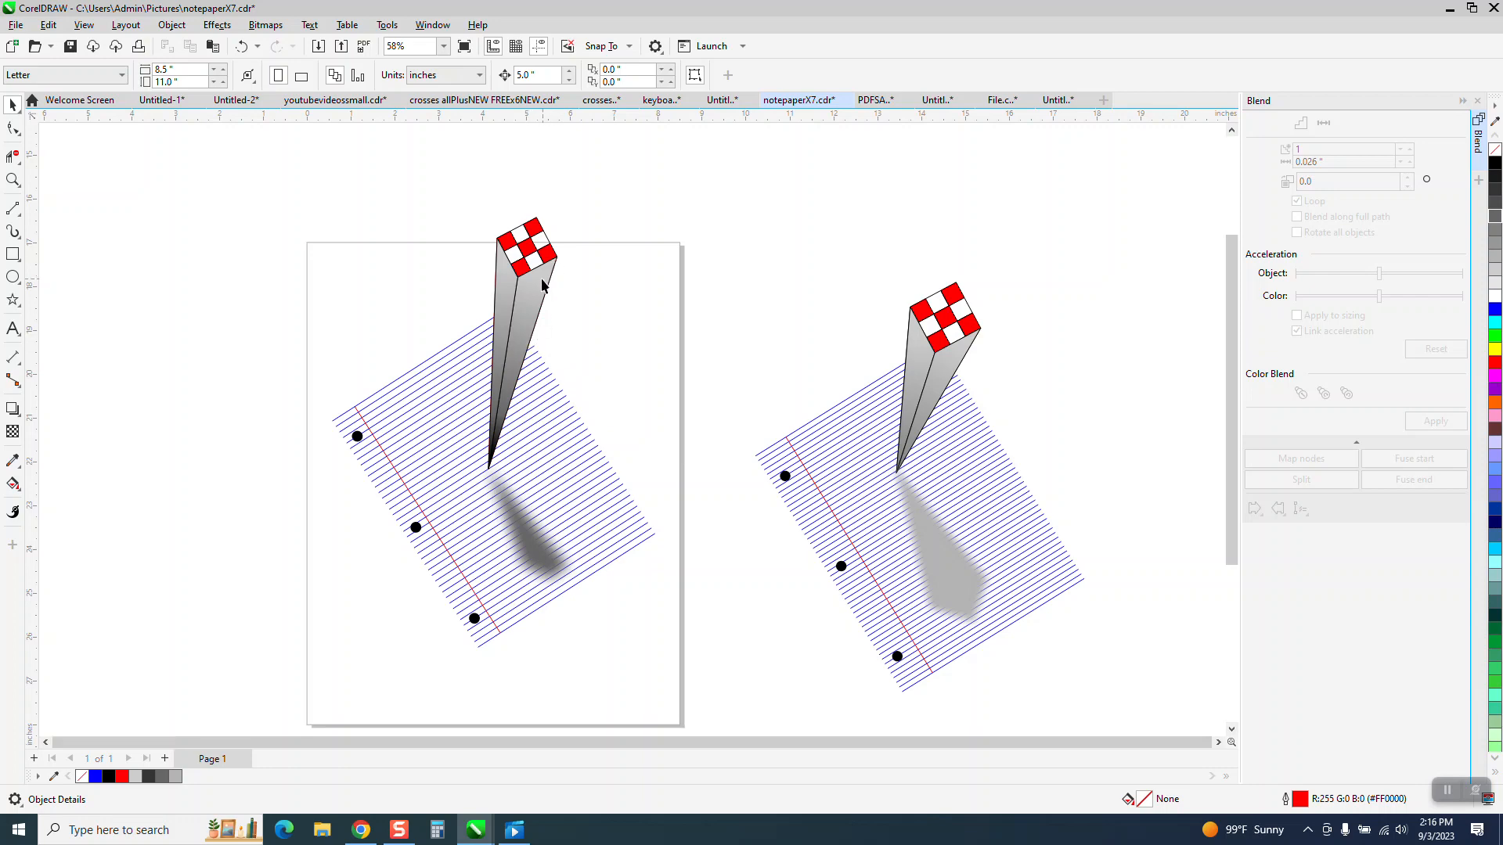
Step: Switch to the video player to compare the drawing with the reference clip IMG_6706
left_click(360, 829)
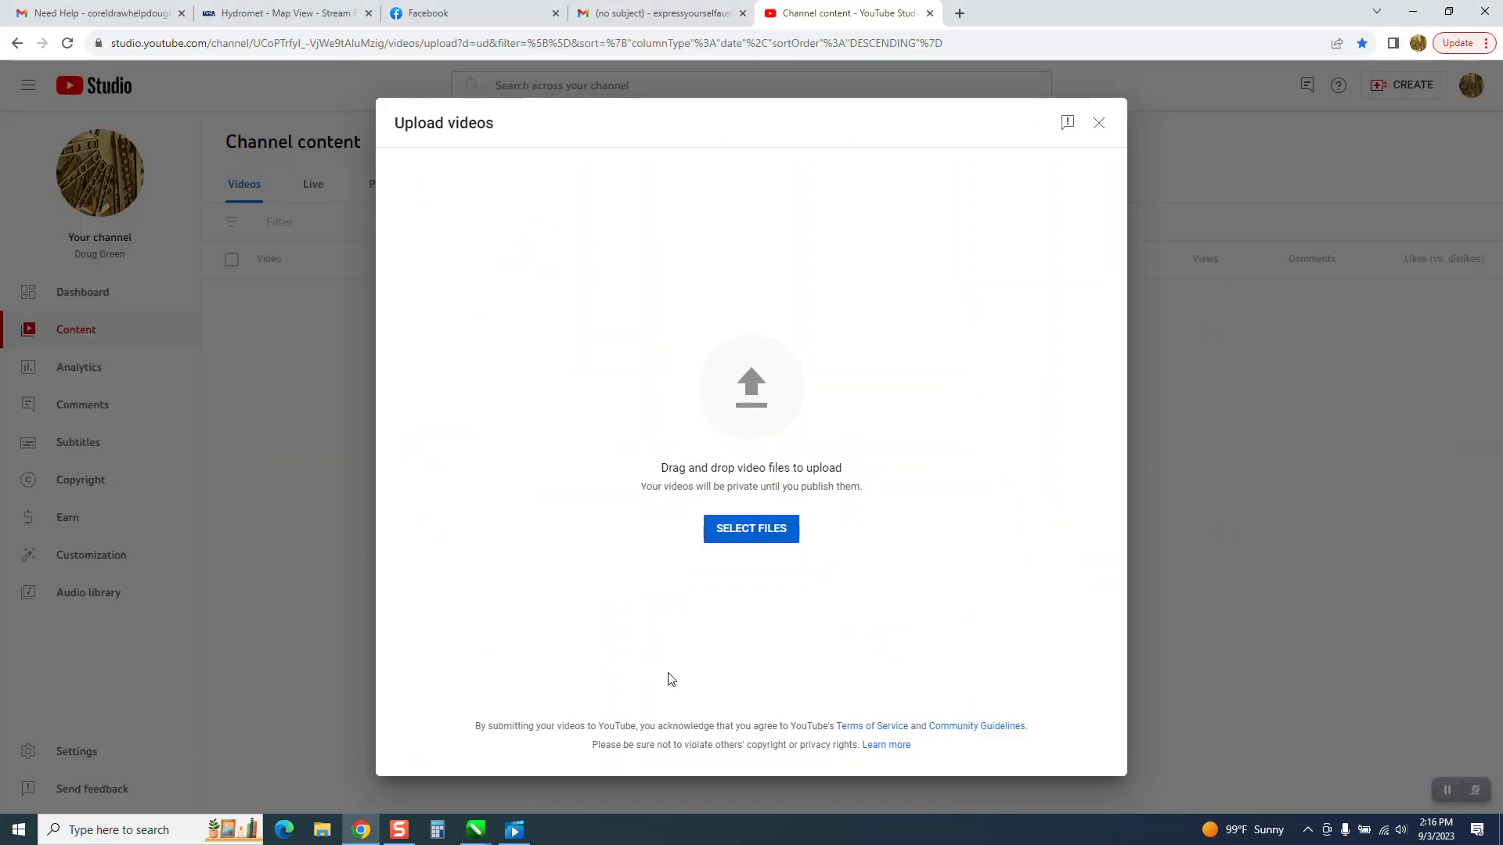
left_click(514, 830)
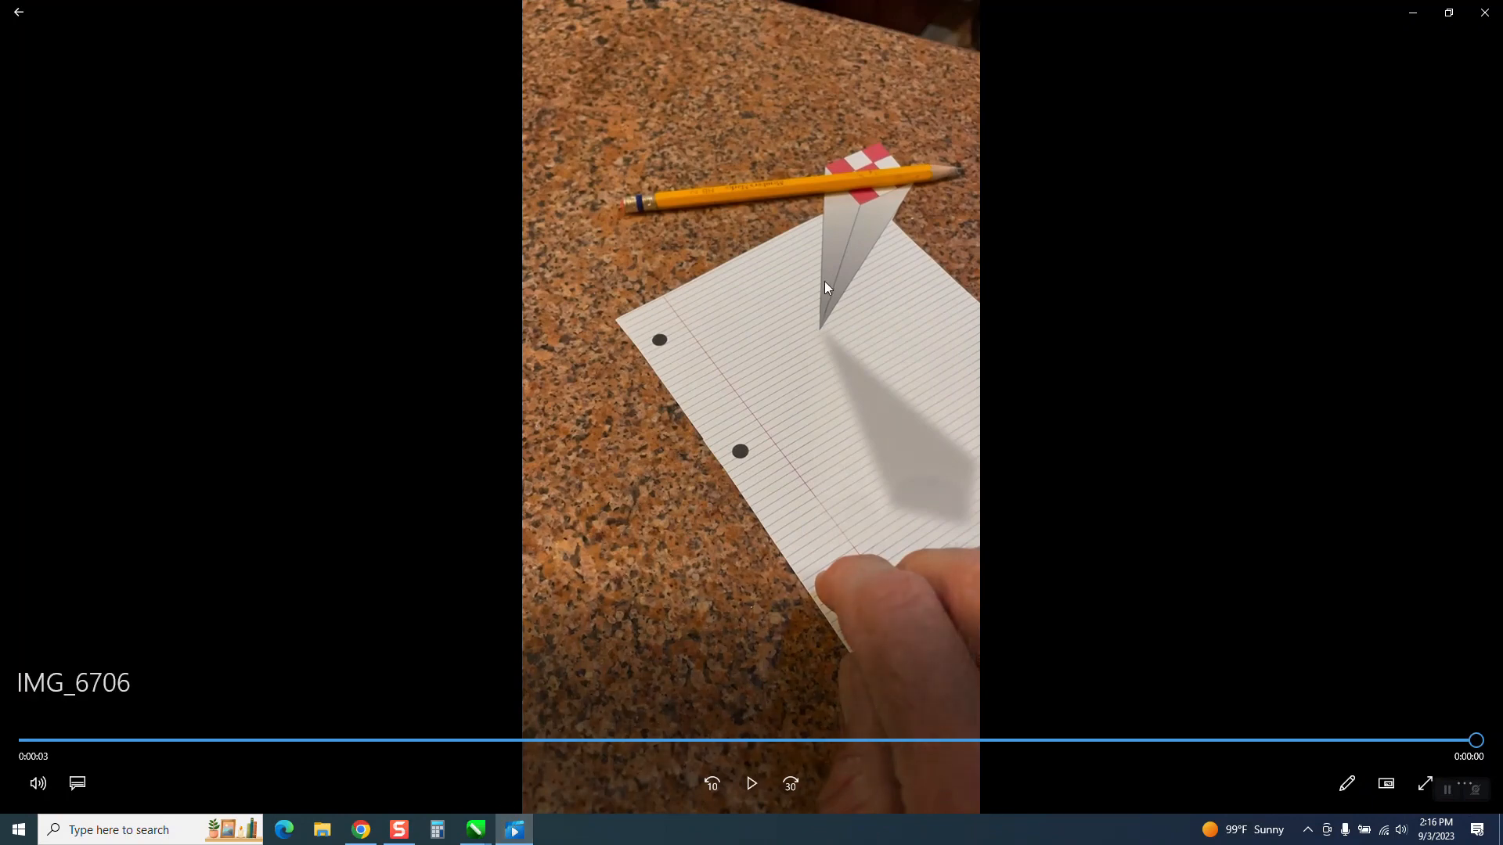